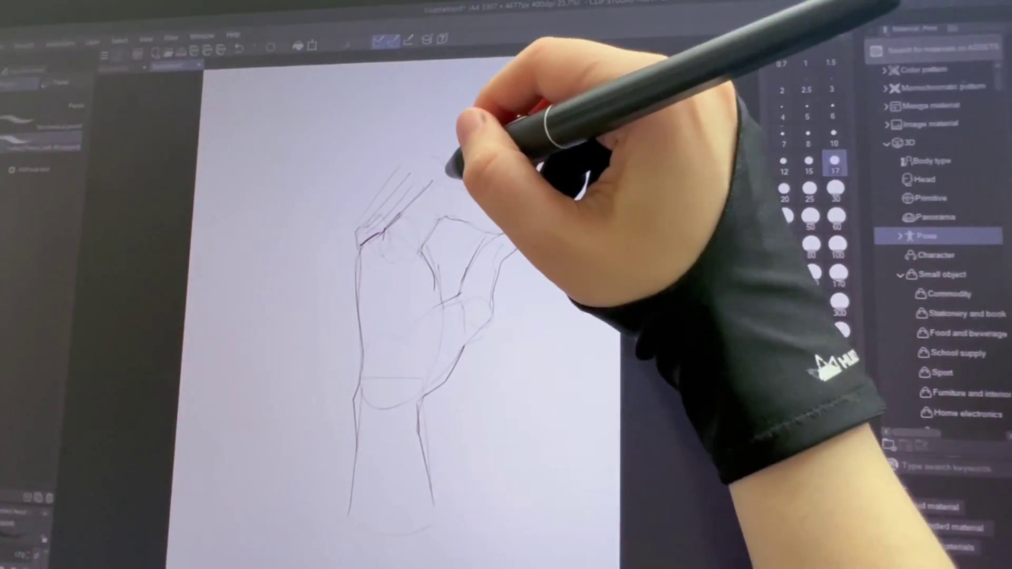
Sketch construction strokes for the fingers on the hand drawing
left_click_drag(453, 176, 532, 219)
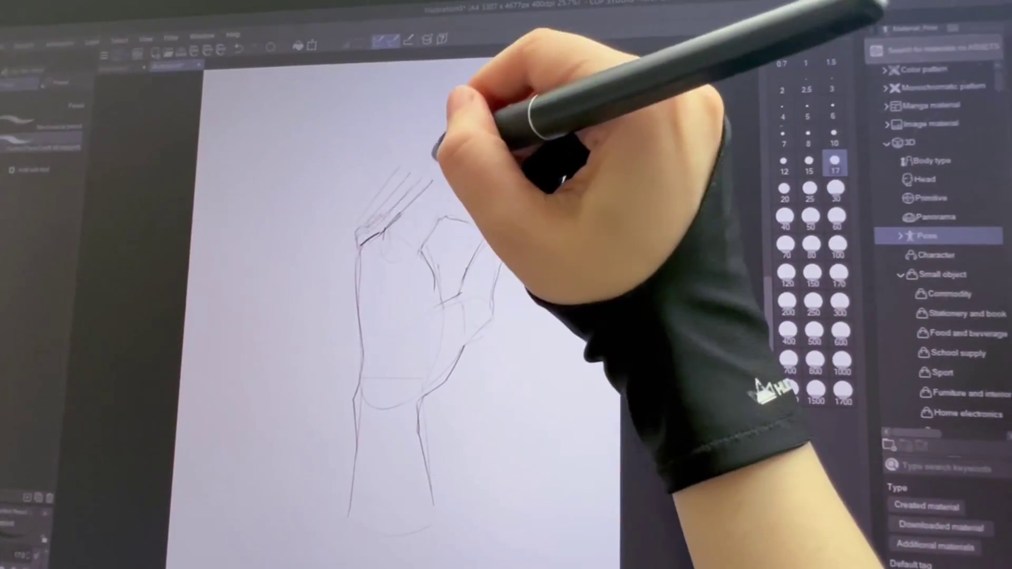
left_click_drag(442, 163, 532, 212)
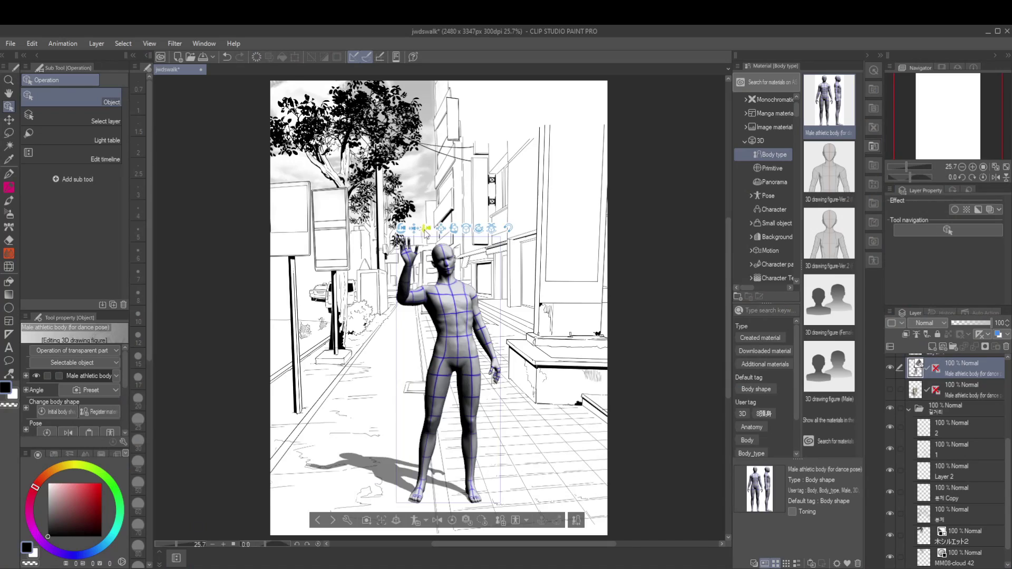
Adjust the 3D camera's distance to the waving male figure in the street scene
left_click_drag(425, 234, 436, 301)
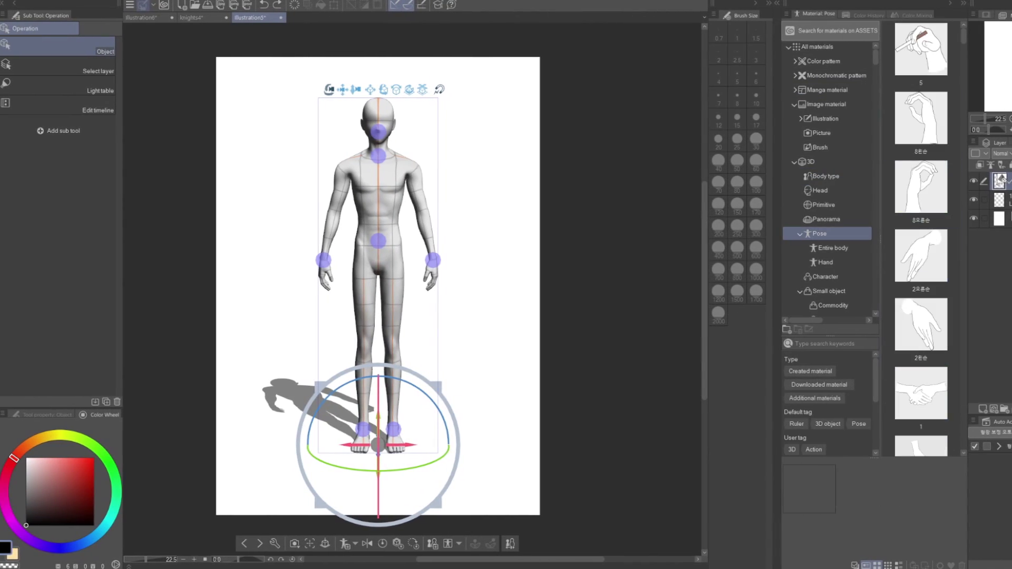
Find the Droop pose among the 3D pose materials and apply it to the standing figure
scroll(921, 238, "down", 10)
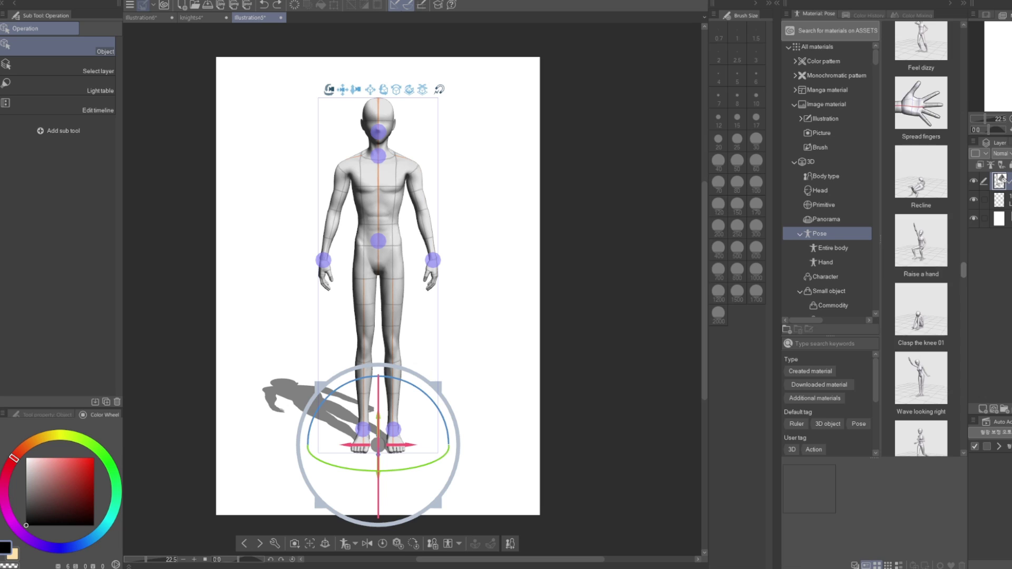
scroll(924, 180, "down", 5)
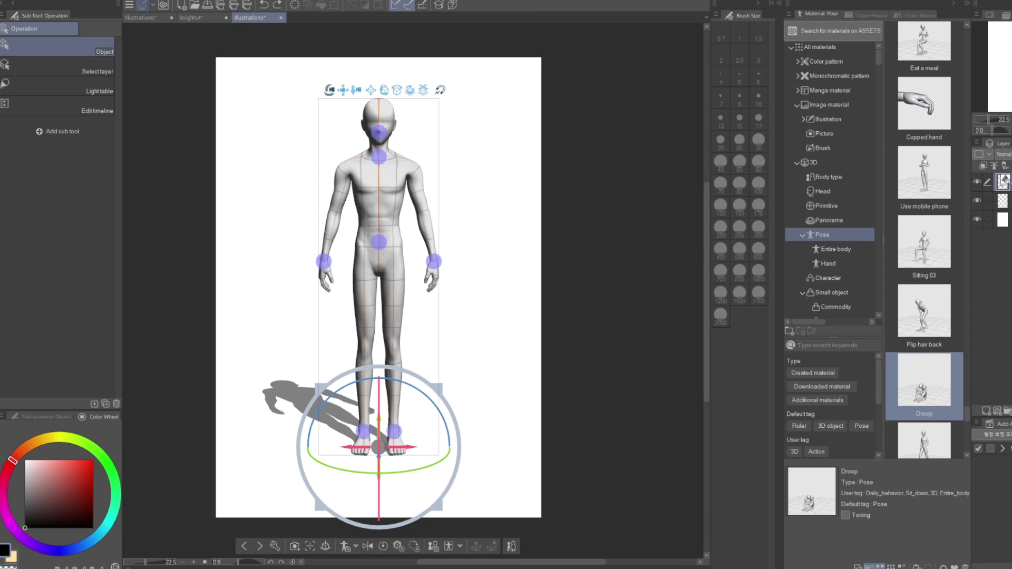
left_click_drag(924, 384, 413, 422)
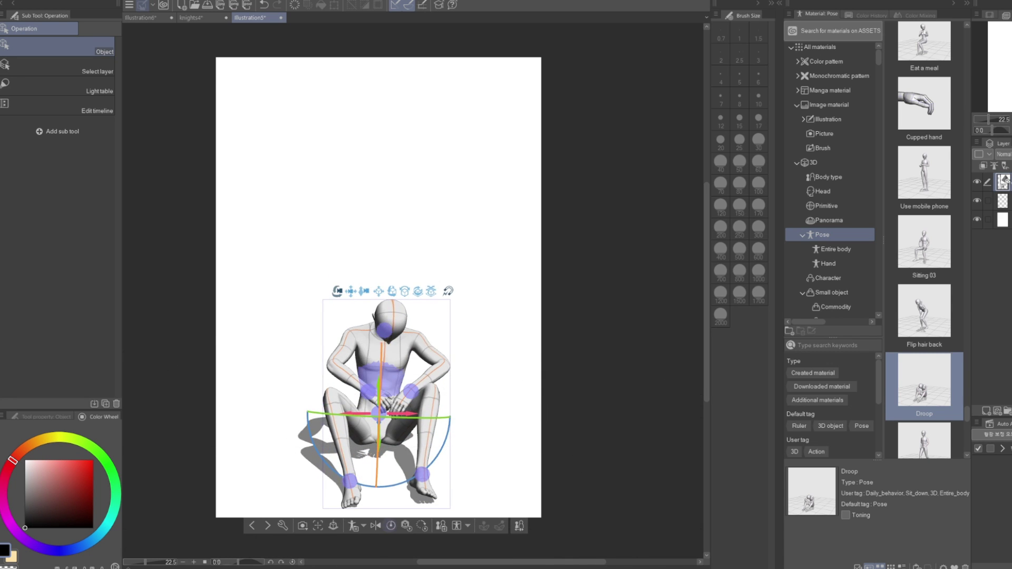
Rotate the camera around the seated figure to examine its pose from the side, the front and behind
left_click_drag(336, 292, 227, 295)
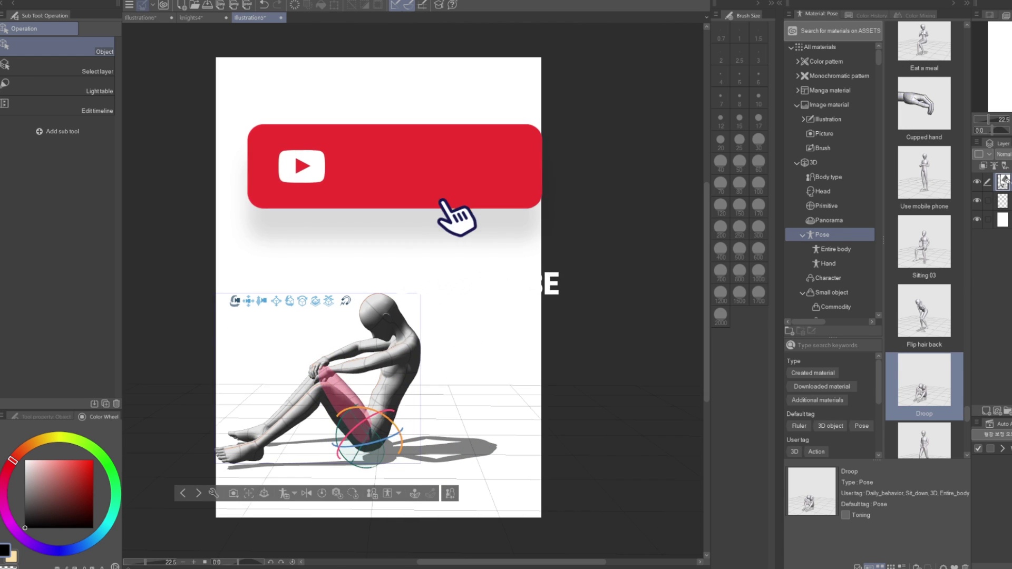
left_click(378, 419)
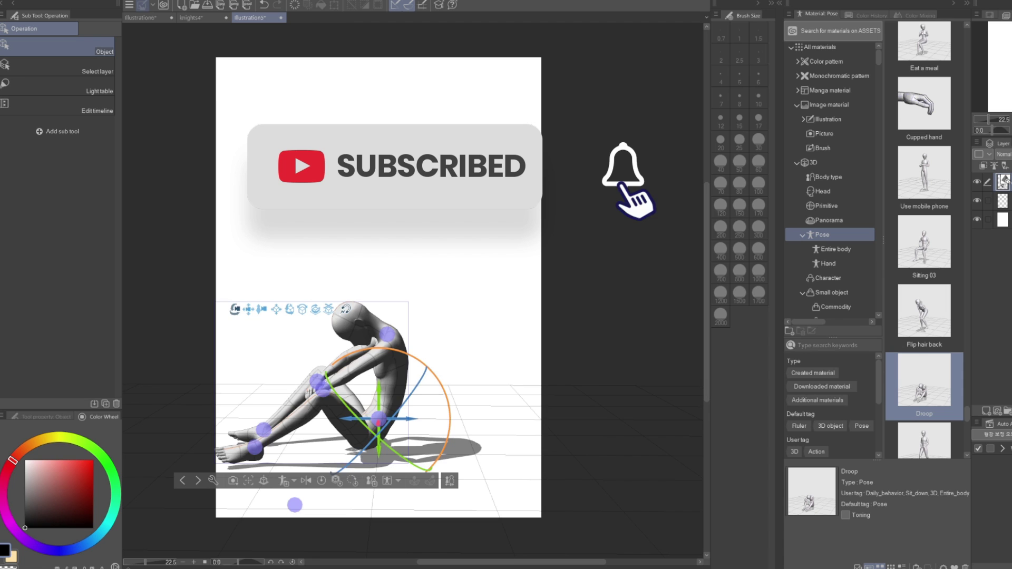
left_click_drag(235, 309, 342, 312)
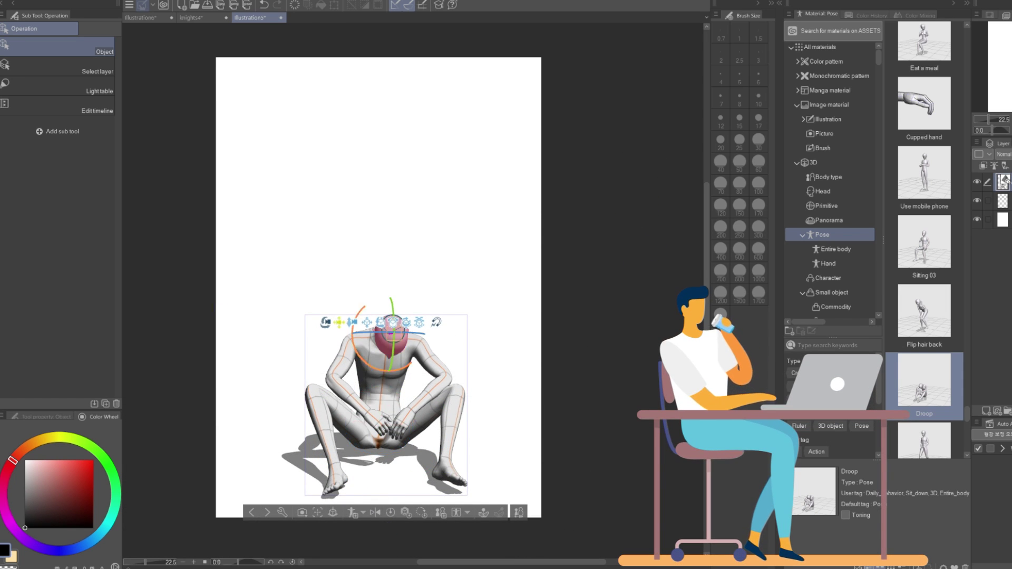
mouse_move(326, 322)
left_mouse_down()
mouse_move(430, 323)
mouse_move(328, 307)
left_mouse_up()
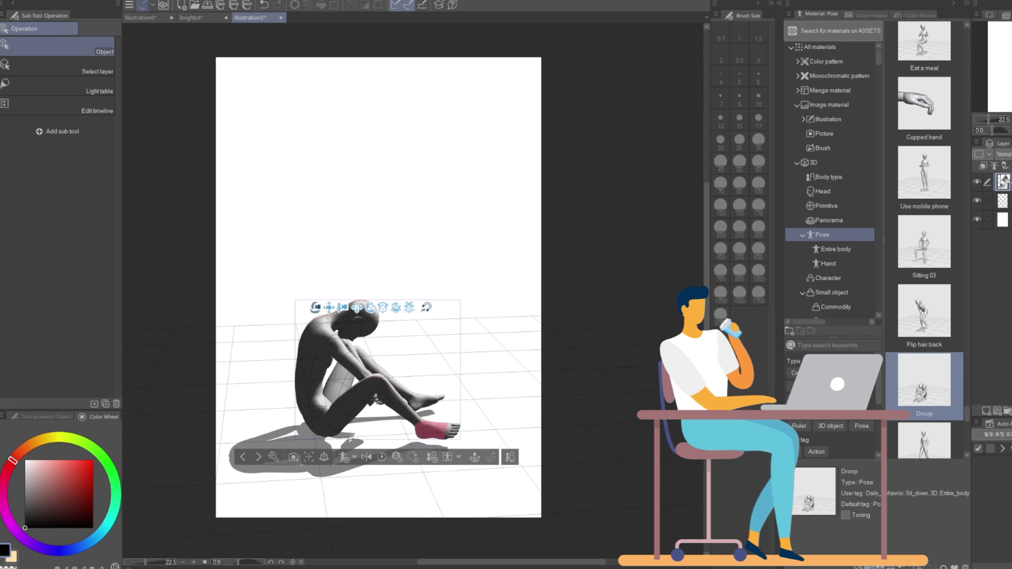
left_click_drag(434, 430, 427, 437)
left_click(331, 321)
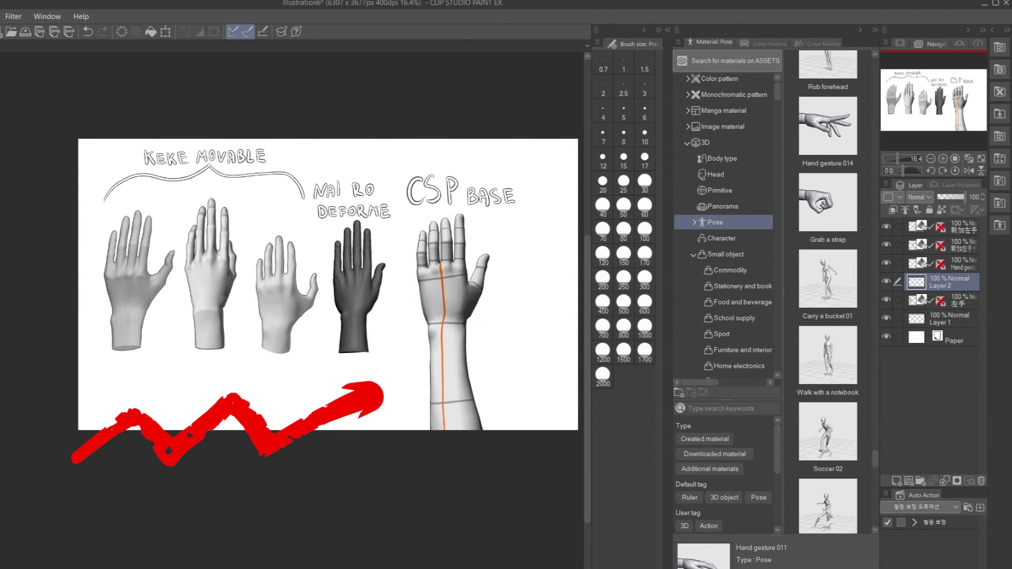
Select the topmost 3D hand layer, the 左手 layer and the leftmost hand model on the canvas to inspect them
left_click(963, 227)
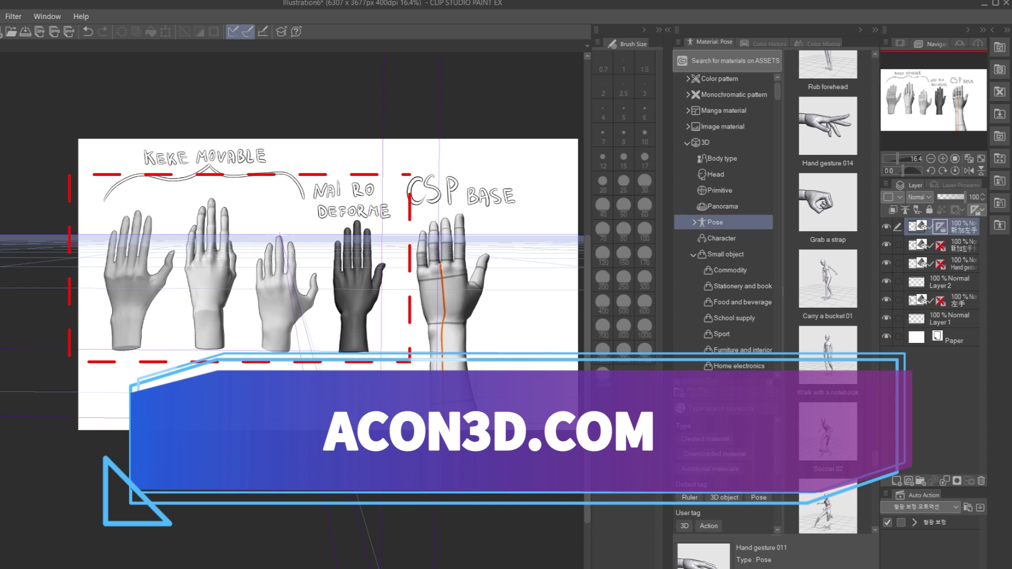
left_click(963, 301)
left_click(125, 329)
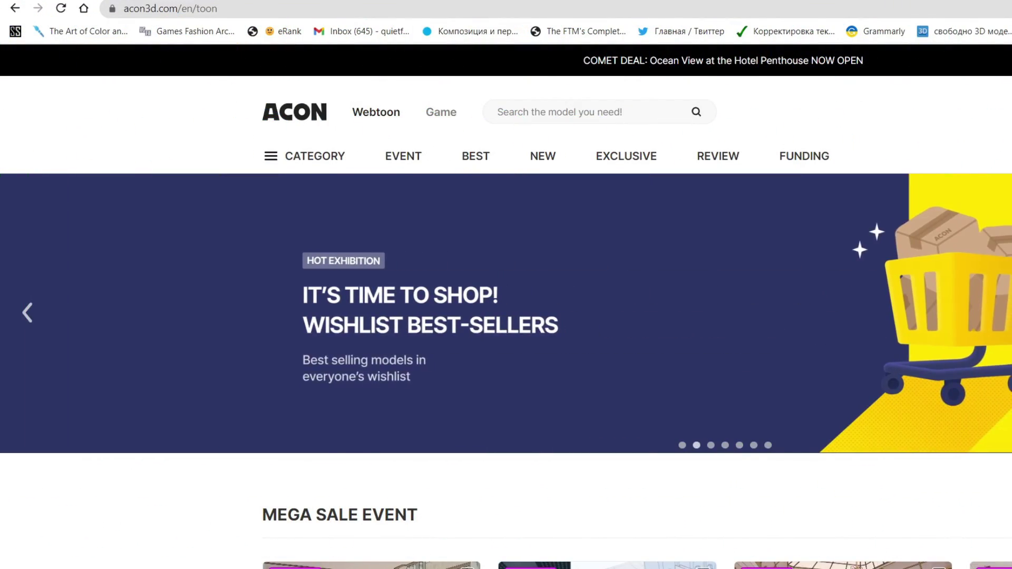
Switch to the ACON3D website and look through the models offered on its Webtoon home page
scroll(542, 241, "down", 3)
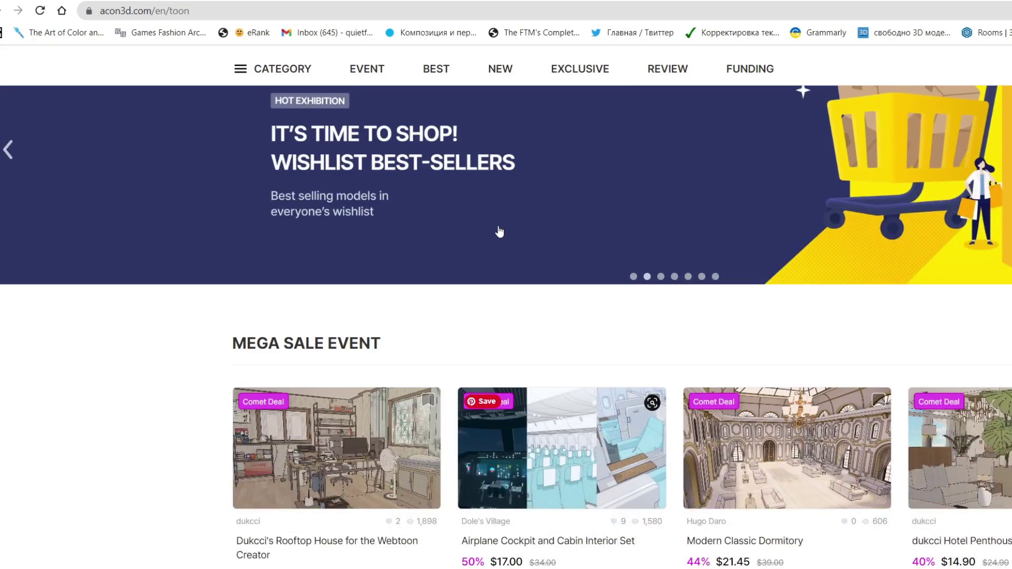
scroll(499, 232, "down", 10)
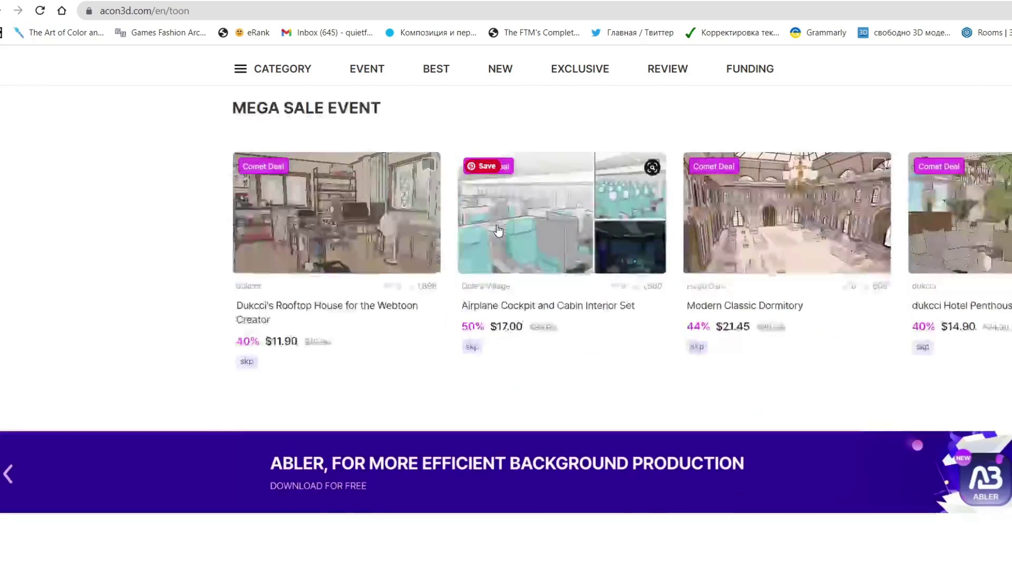
scroll(498, 230, "down", 9)
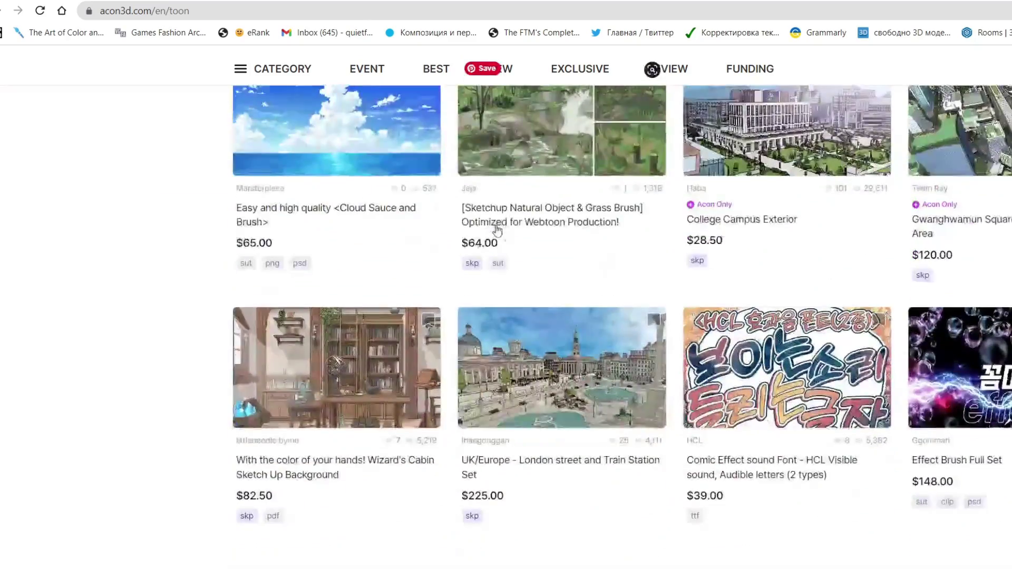
scroll(495, 228, "down", 15)
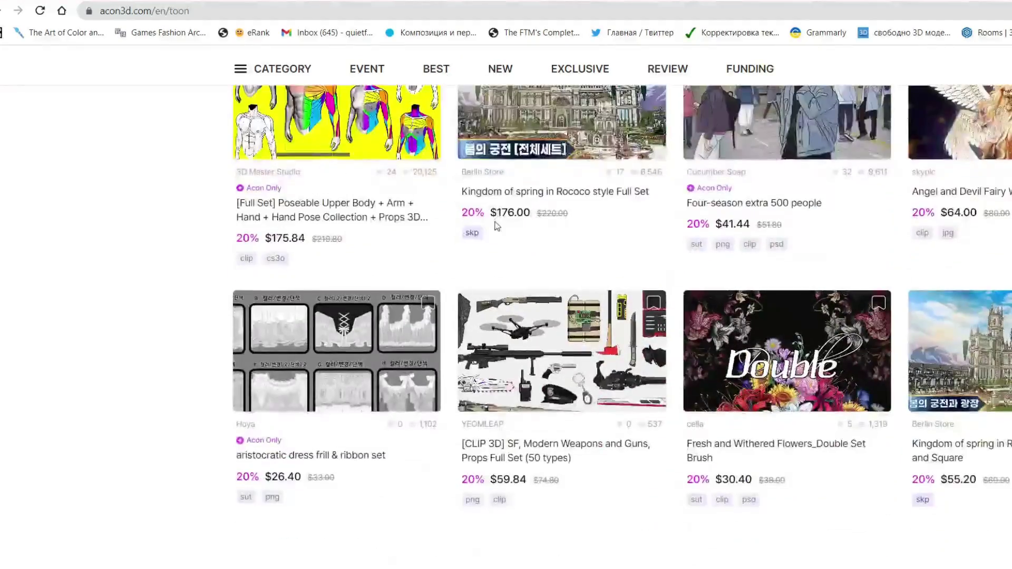
scroll(494, 223, "down", 6)
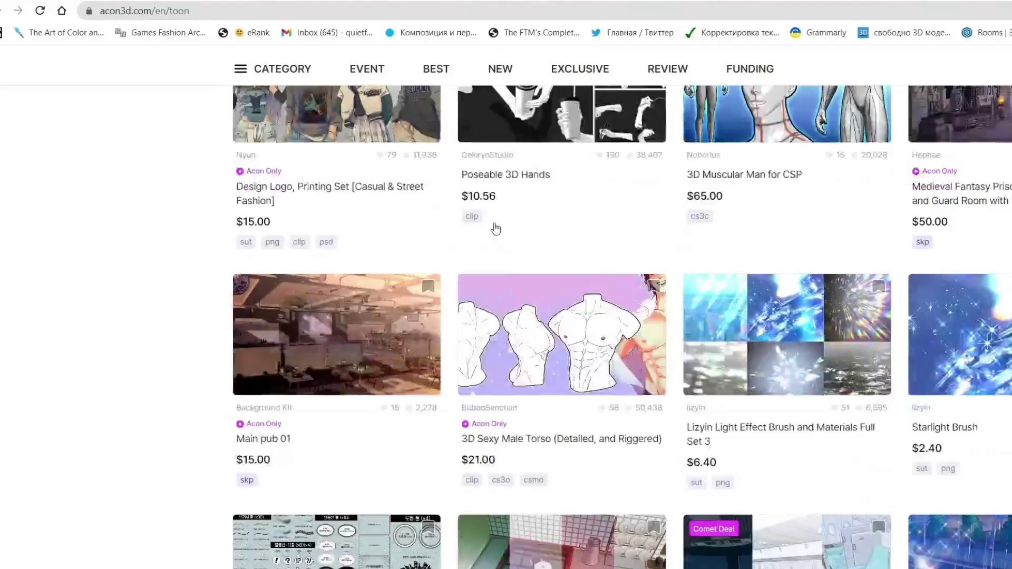
scroll(494, 222, "down", 2)
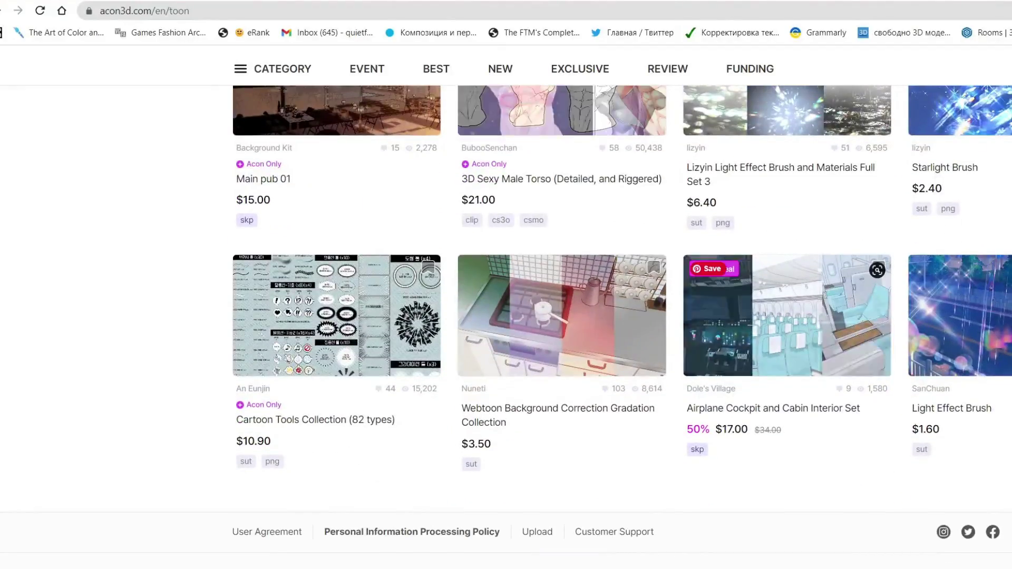
key("Home")
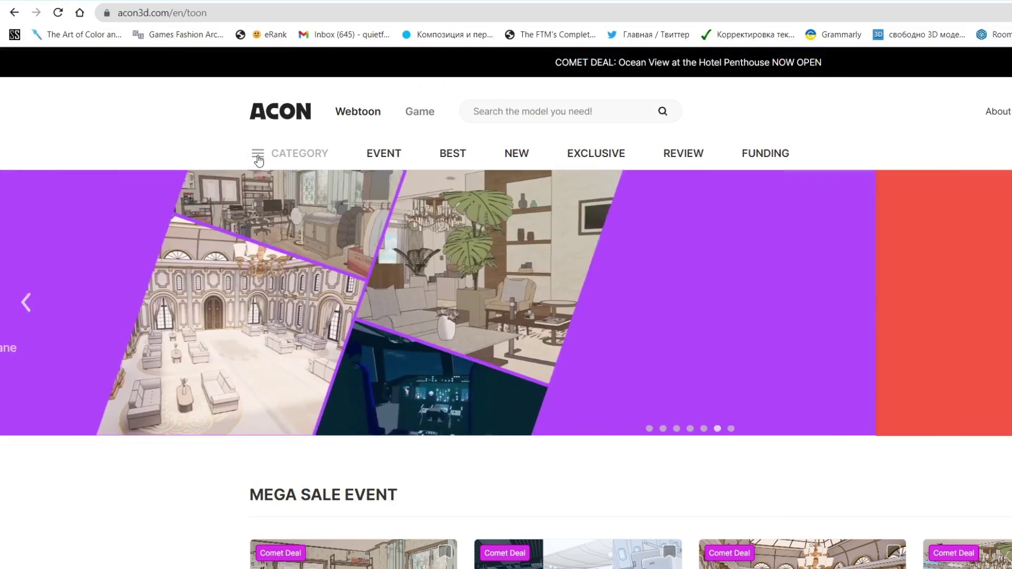
Open the 3D Assets category within the Clipstudio Assets section of the store
left_click(241, 154)
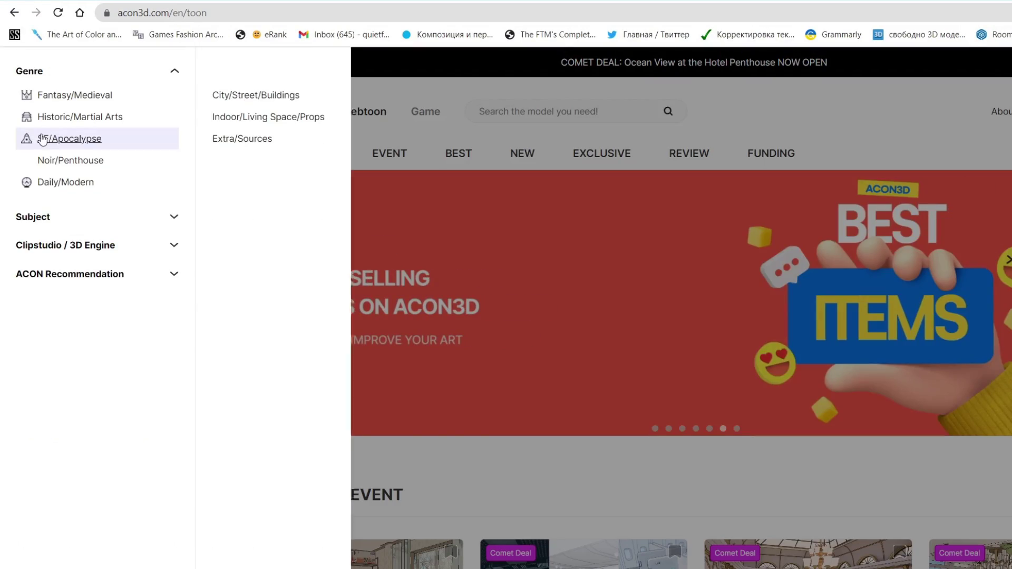
left_click(173, 248)
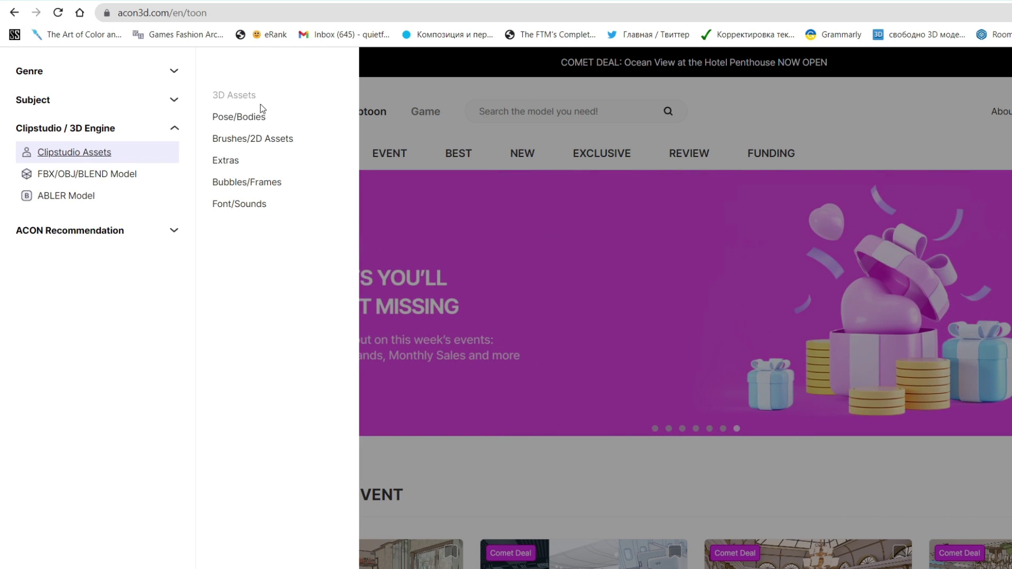
left_click(246, 97)
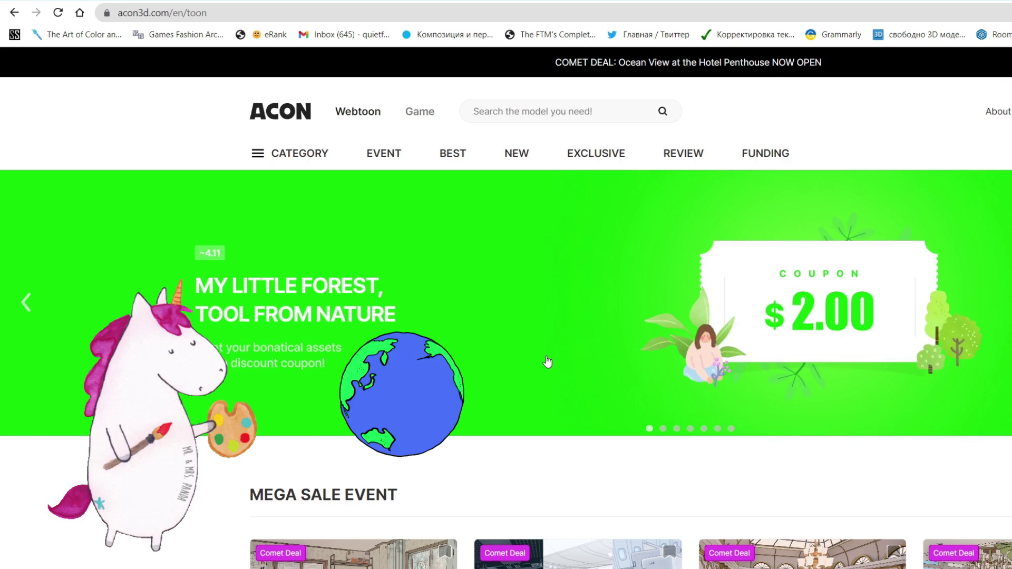
left_click(548, 361)
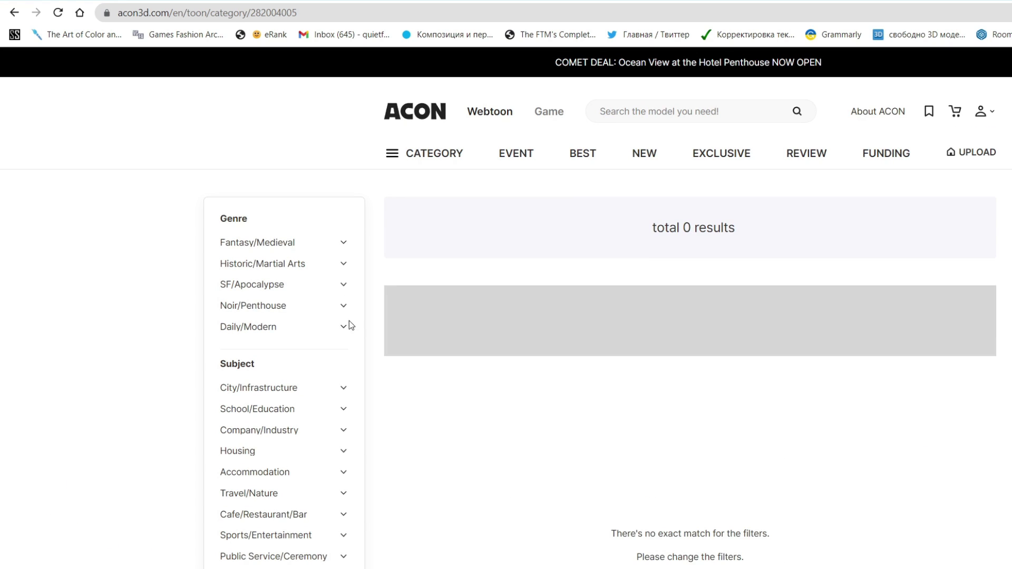
Examine the character, clothing and body-part models listed in the 3D Assets category
scroll(652, 414, "down", 8)
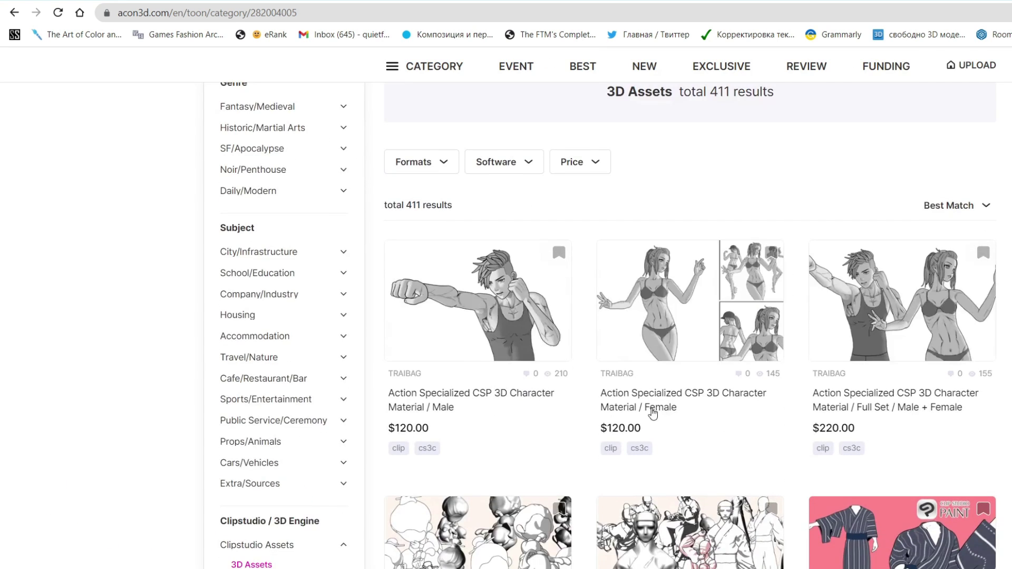
scroll(652, 409, "down", 3)
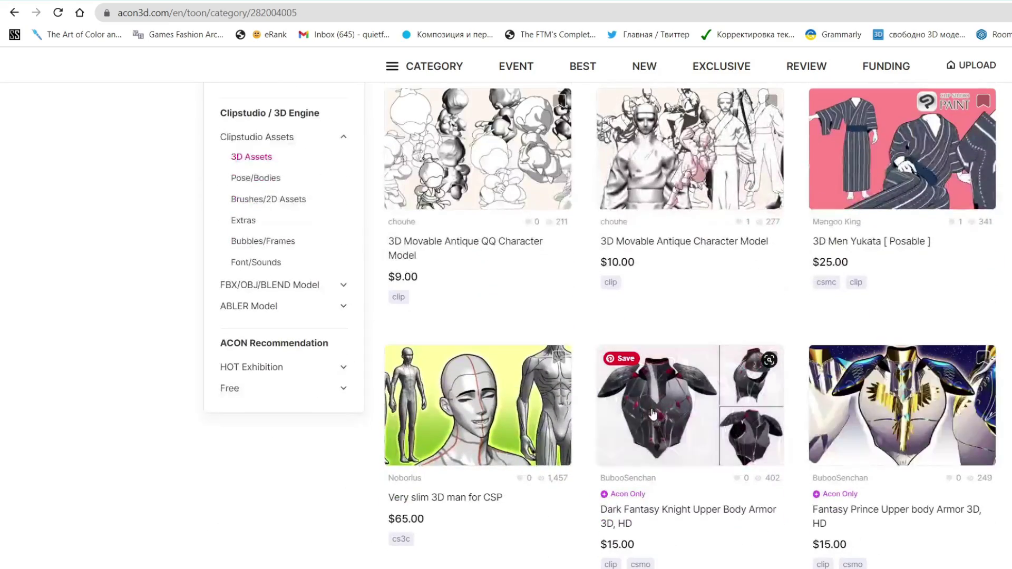
scroll(654, 416, "down", 3)
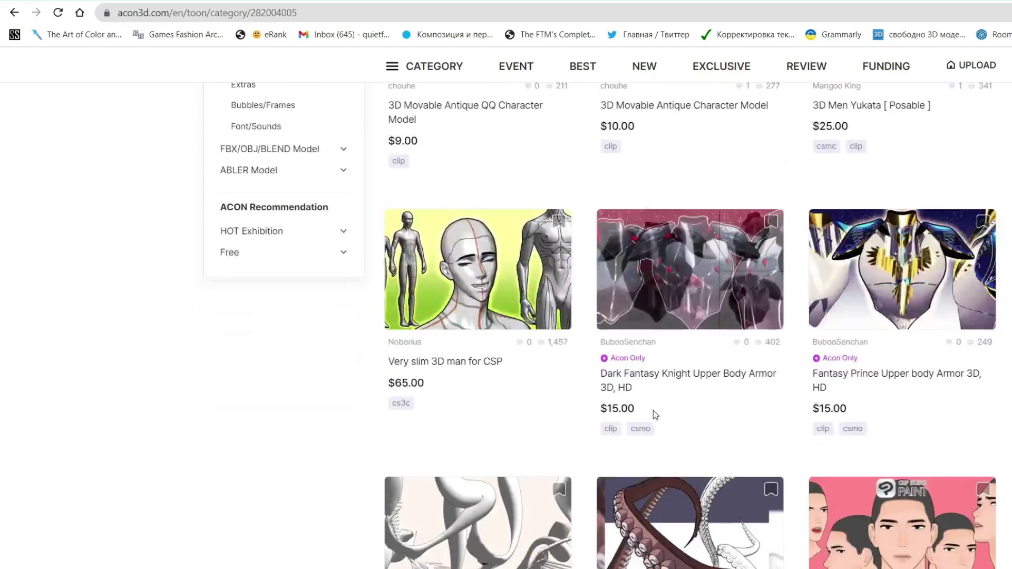
scroll(633, 405, "down", 8)
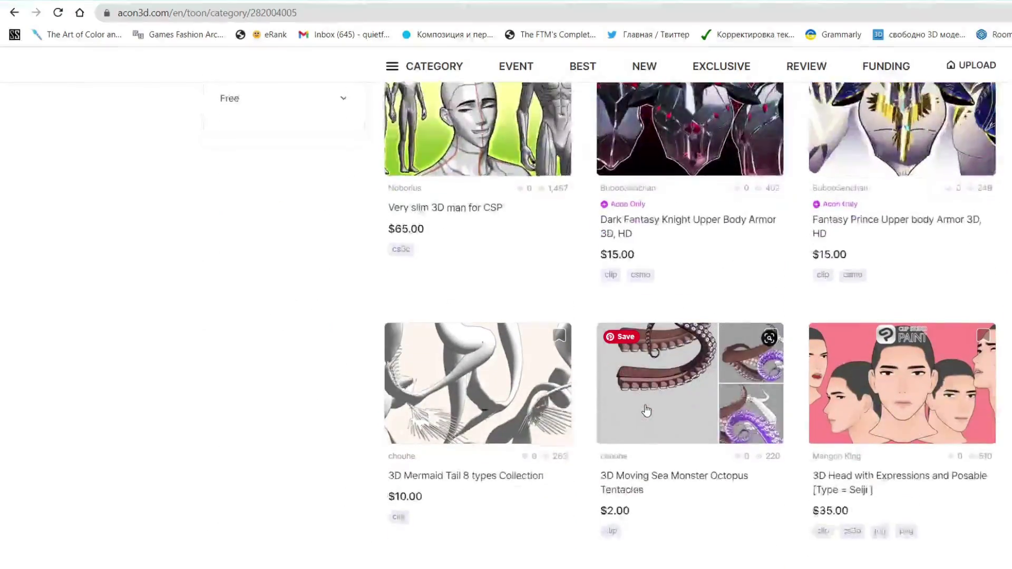
scroll(653, 409, "down", 3)
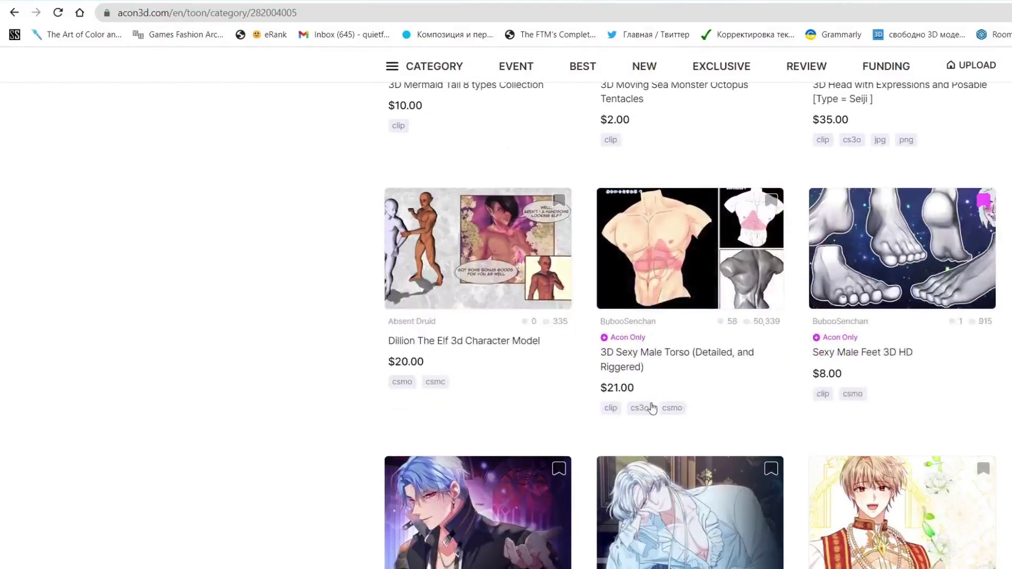
scroll(653, 409, "down", 3)
scroll(652, 409, "down", 2)
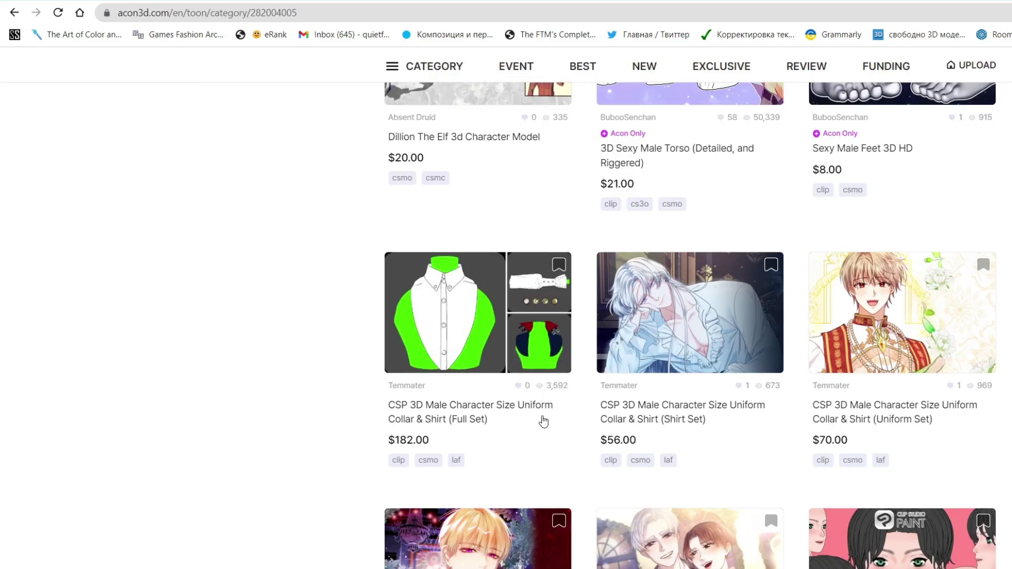
scroll(545, 420, "down", 7)
scroll(552, 422, "up", 7)
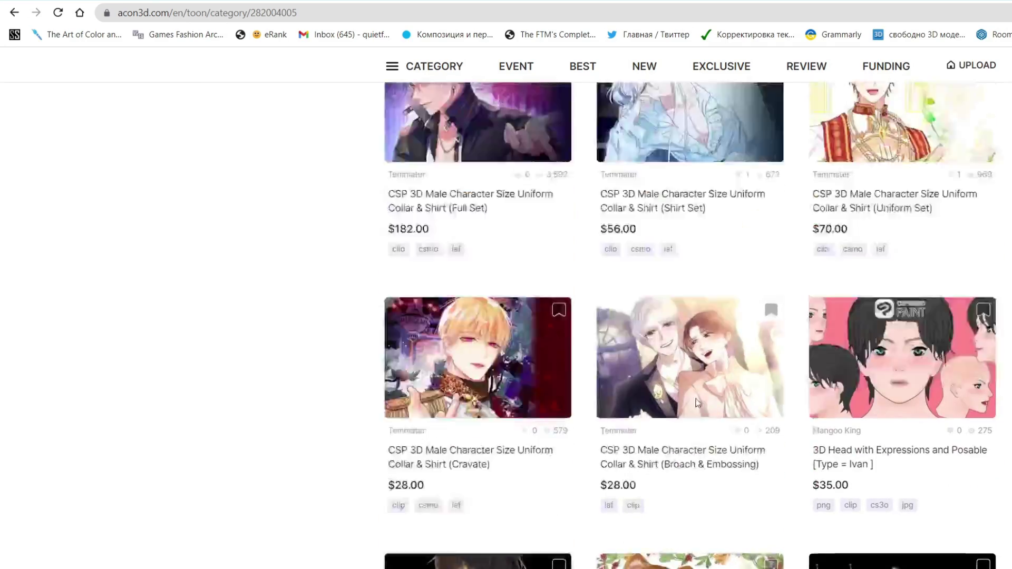
scroll(690, 369, "up", 10)
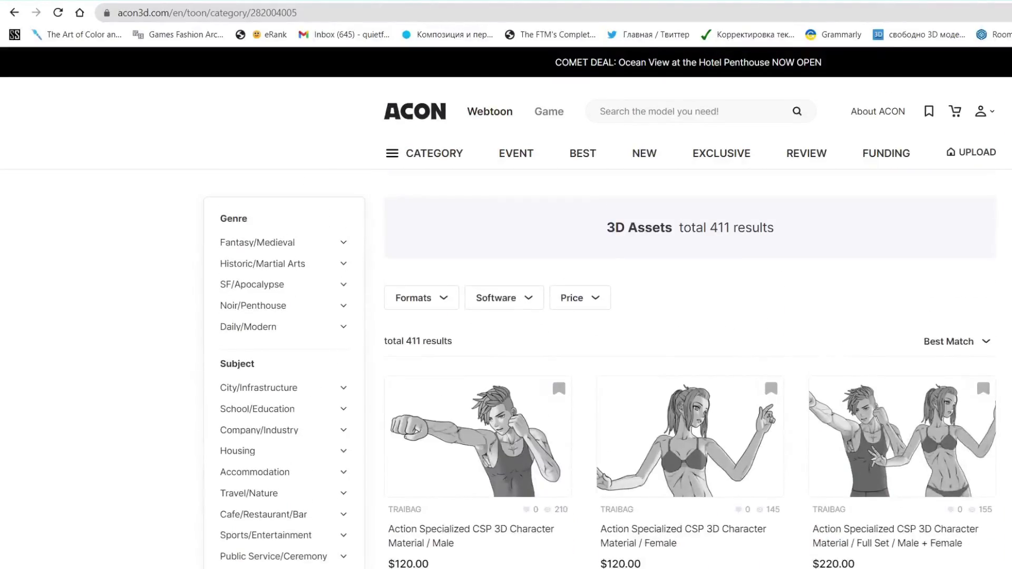
Open the Residential Area category under the City/Infrastructure subject and look through its models
left_click(343, 388)
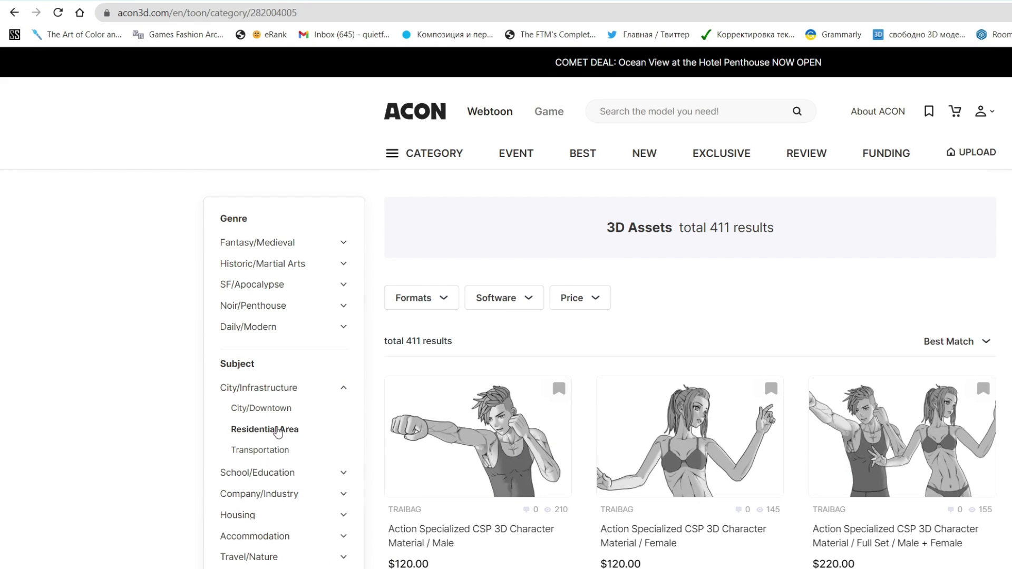
left_click(278, 430)
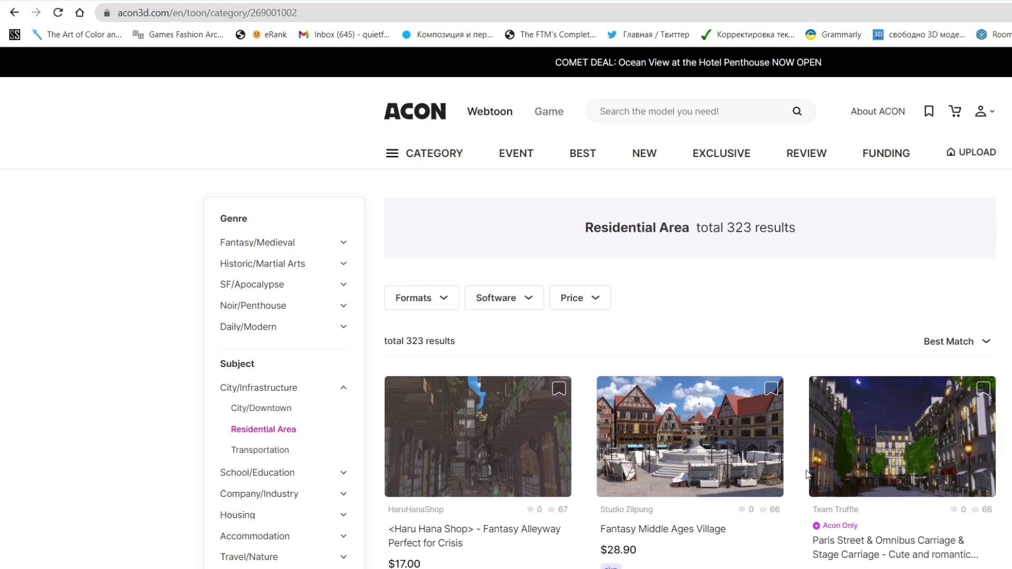
scroll(806, 473, "down", 8)
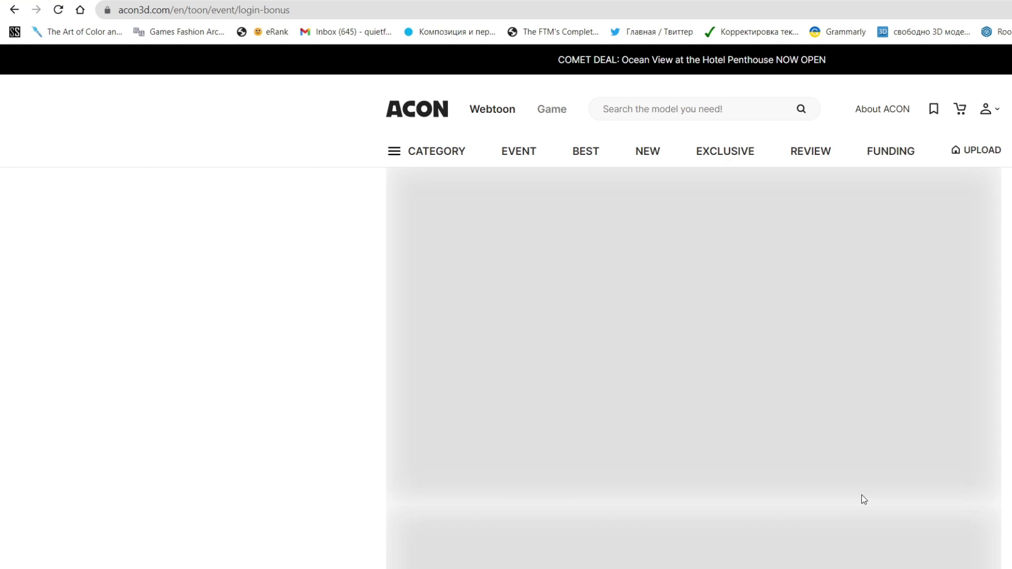
Claim the login bonus on ACON3D's Daily Login Bonus event page
scroll(861, 493, "down", 2)
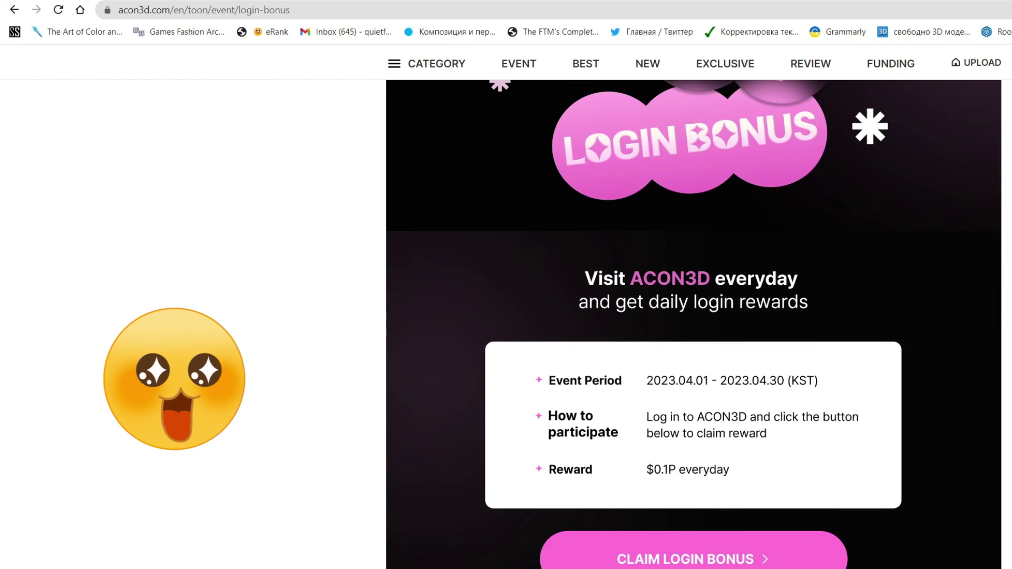
left_click(721, 562)
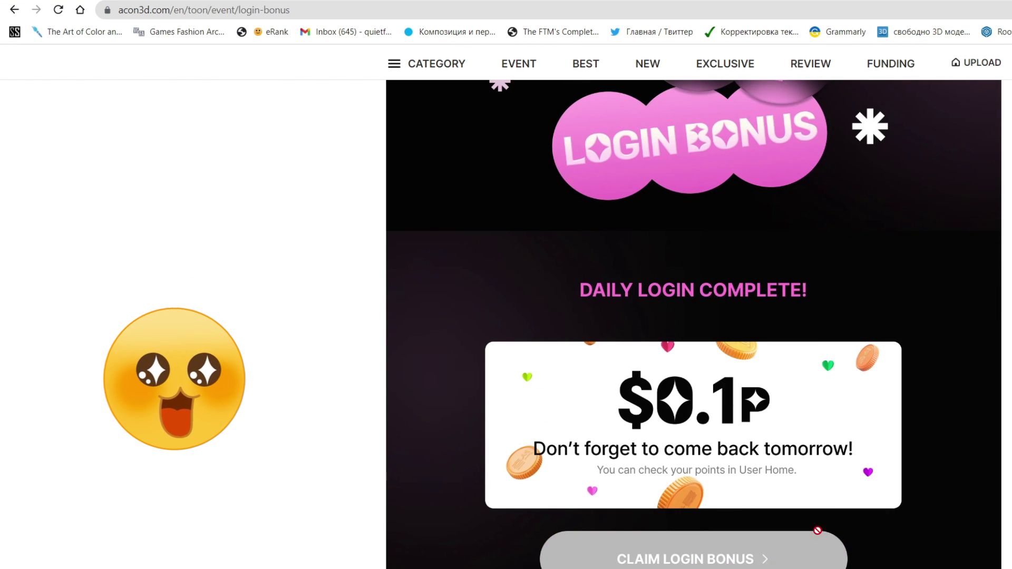
scroll(817, 530, "down", 5)
scroll(840, 517, "up", 8)
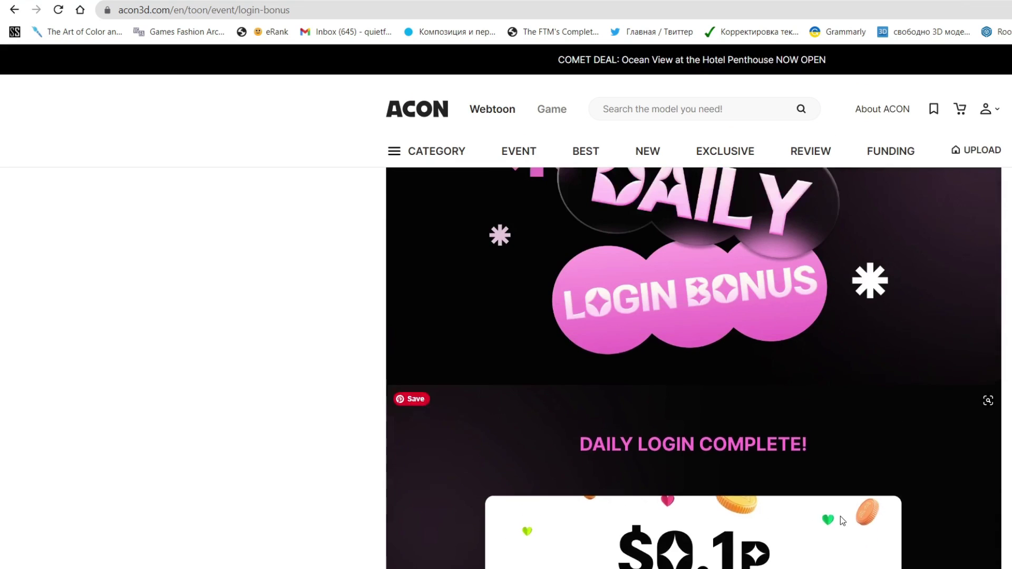
scroll(840, 517, "up", 2)
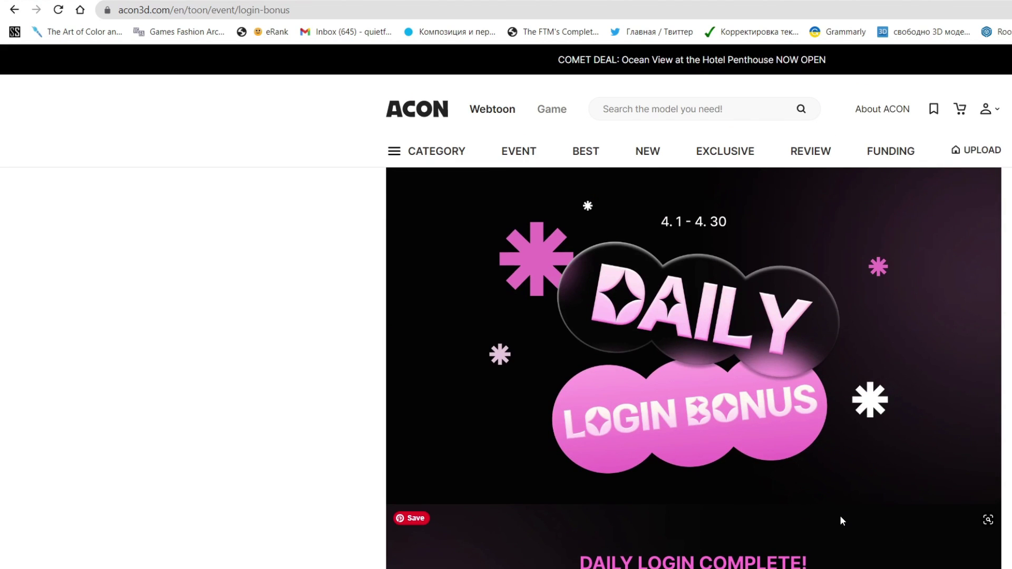
Open the shopping cart and review the coupon, points, payment information and payment method sections of the checkout page
left_click(960, 109)
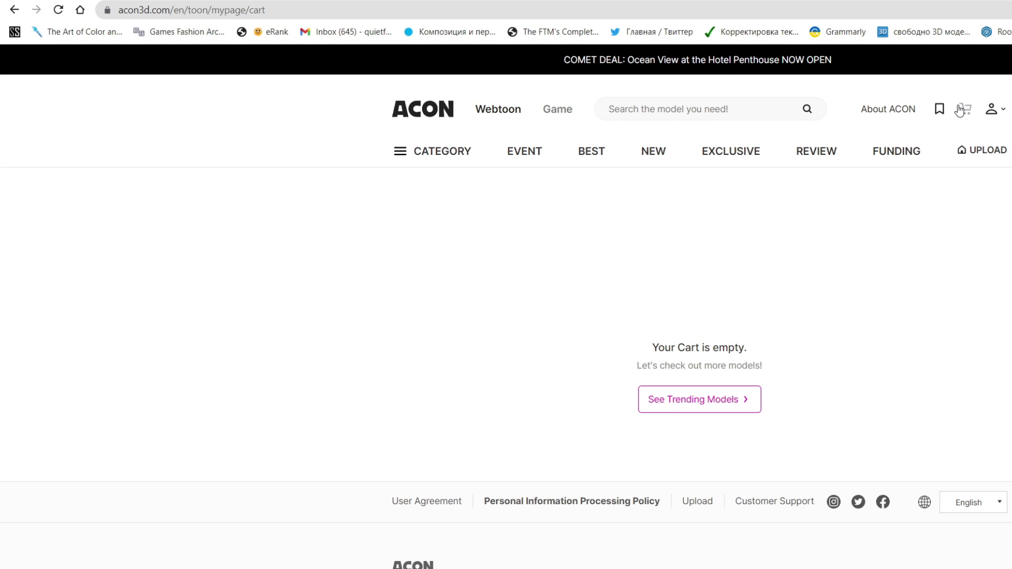
left_click(682, 401)
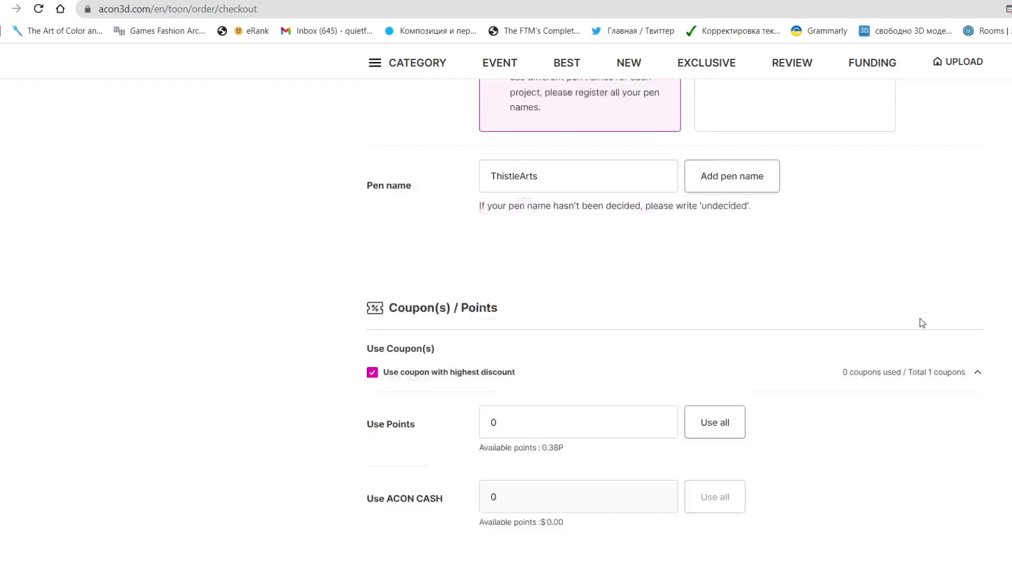
scroll(919, 318, "down", 8)
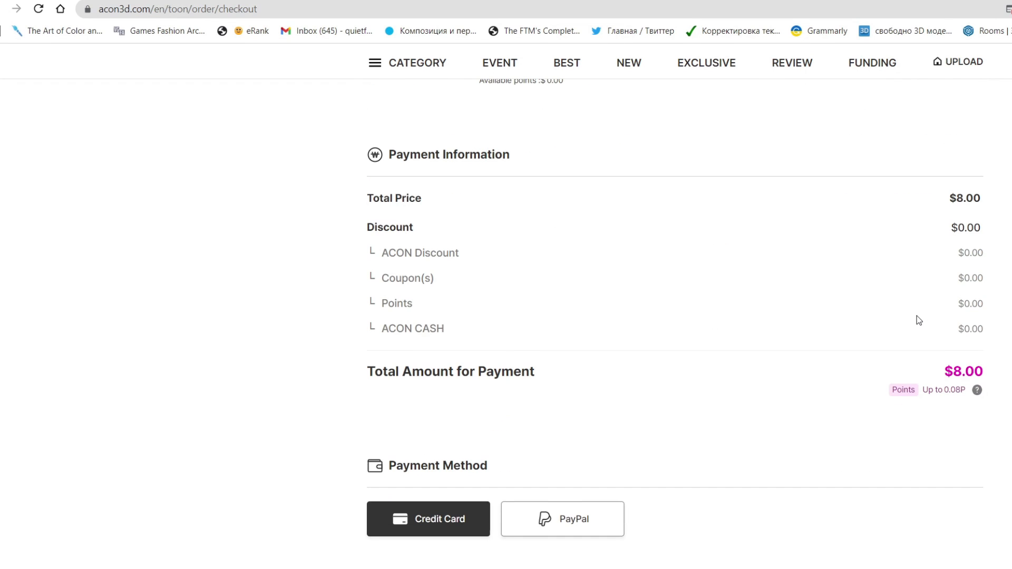
scroll(917, 315, "down", 5)
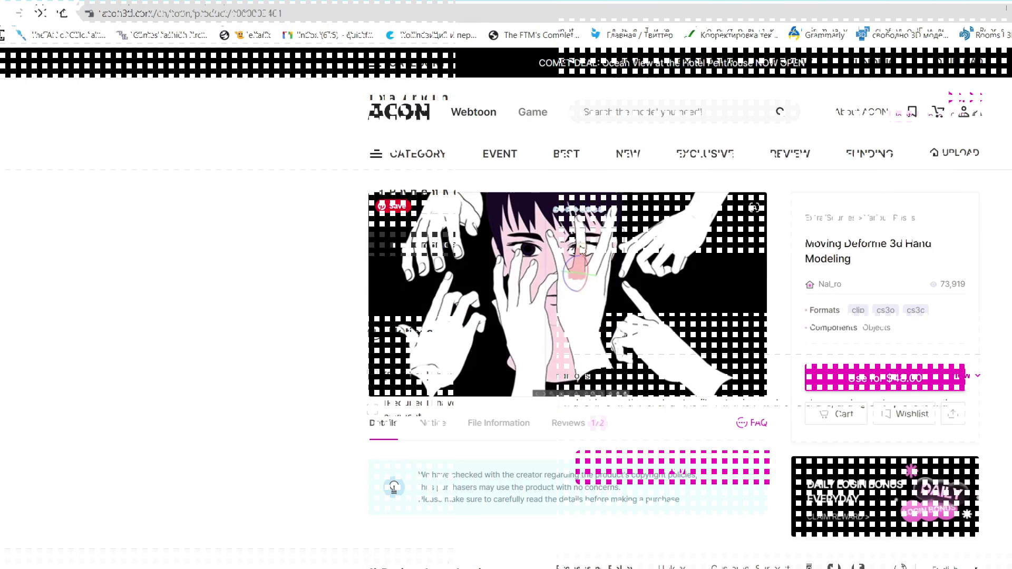
Examine the project introduction, project content and sample hand pose images of the Moving Deforme 3d Hand Modeling product
scroll(582, 340, "down", 4)
scroll(580, 340, "down", 4)
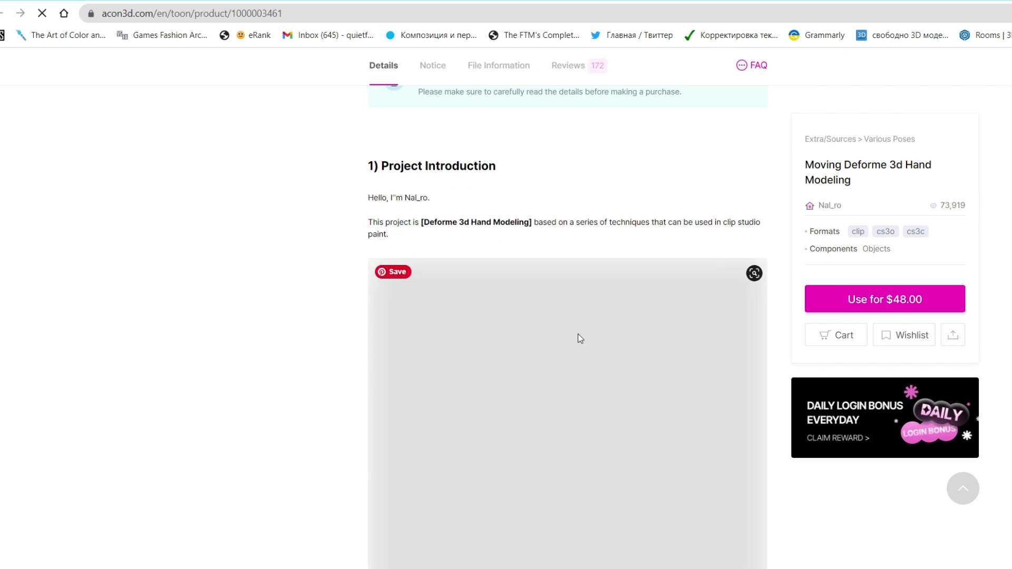
scroll(748, 351, "down", 1)
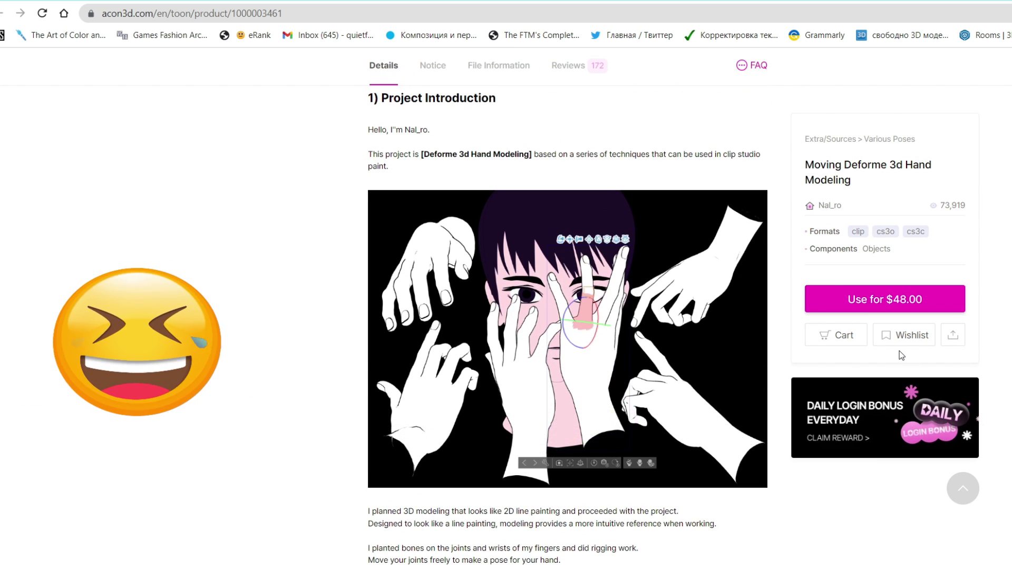
scroll(896, 352, "down", 10)
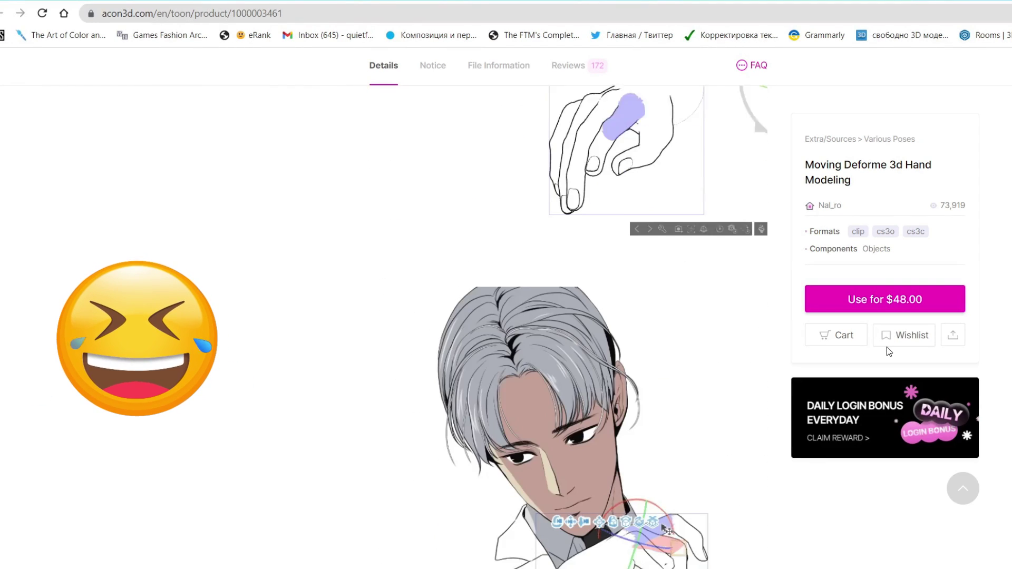
scroll(886, 347, "down", 8)
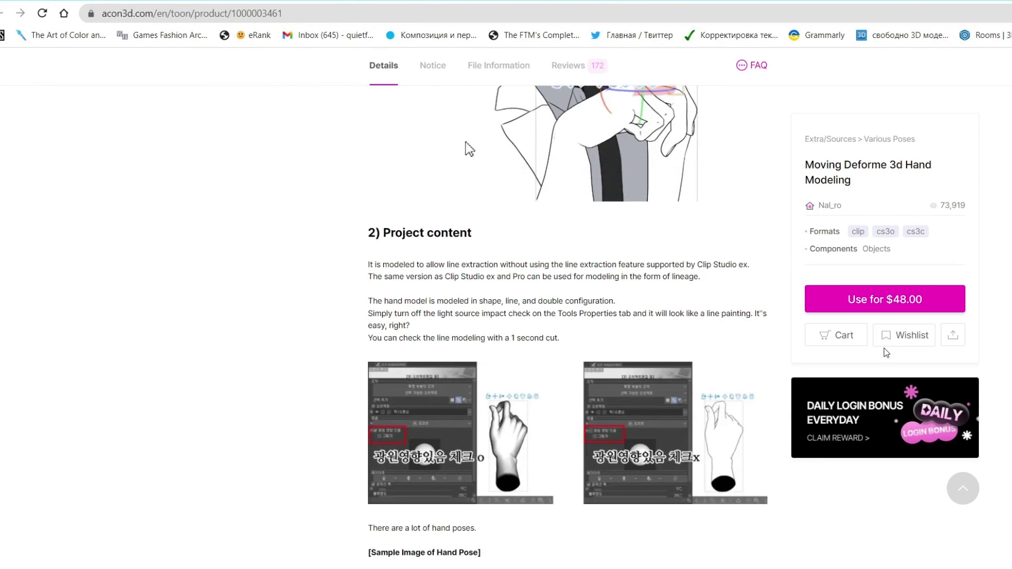
scroll(884, 348, "down", 8)
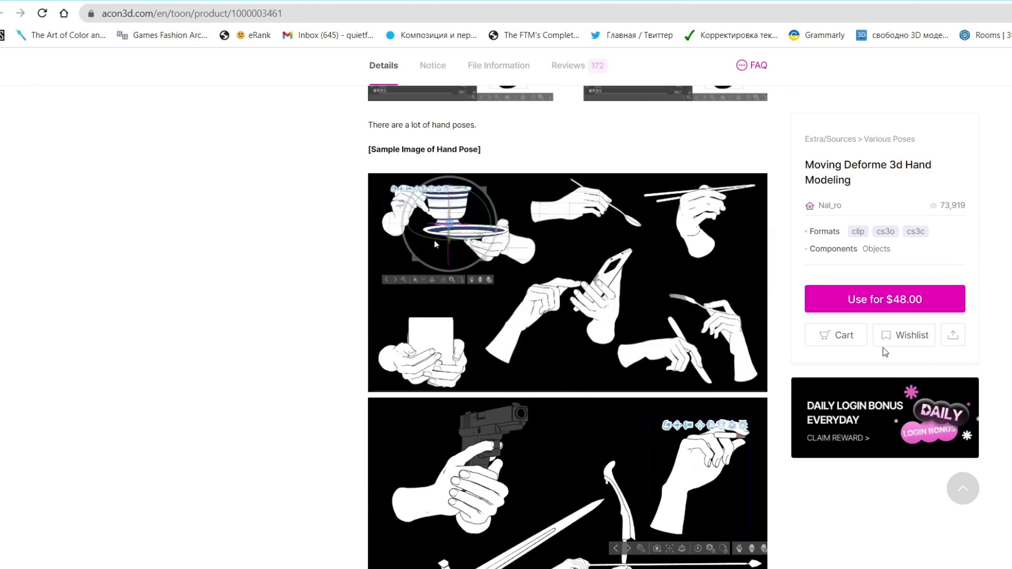
scroll(883, 347, "down", 8)
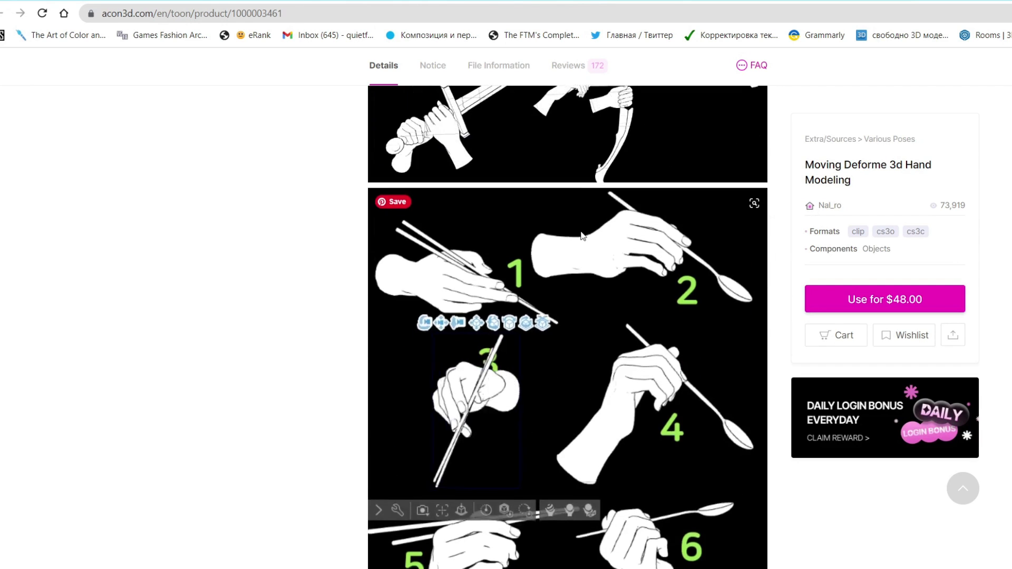
scroll(582, 236, "down", 10)
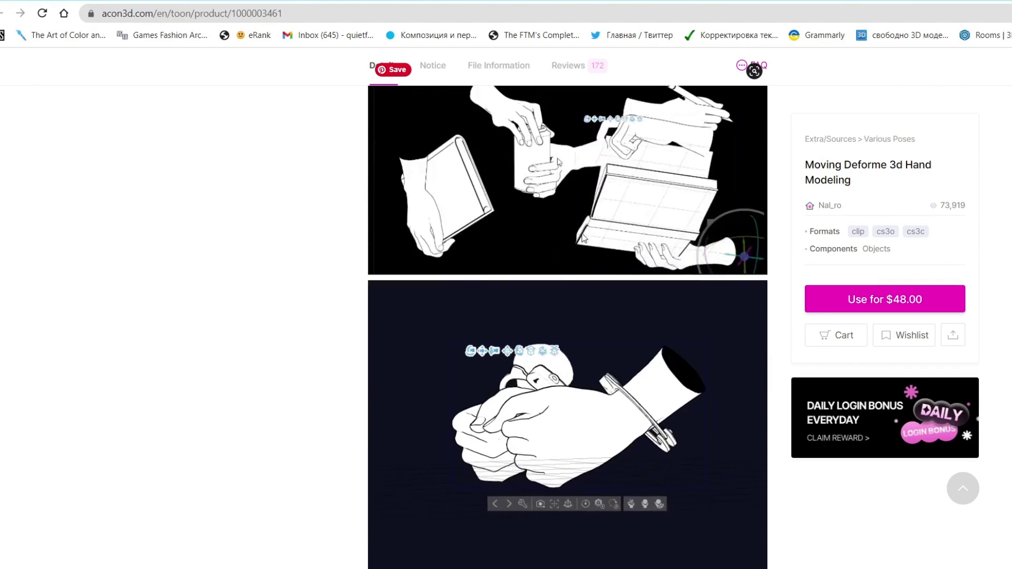
scroll(582, 238, "down", 15)
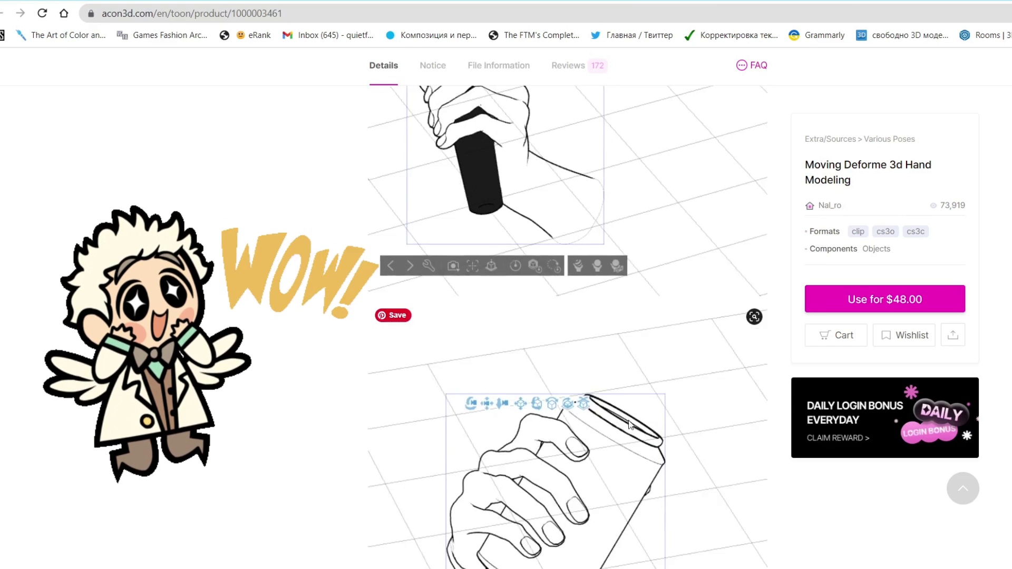
scroll(629, 425, "down", 15)
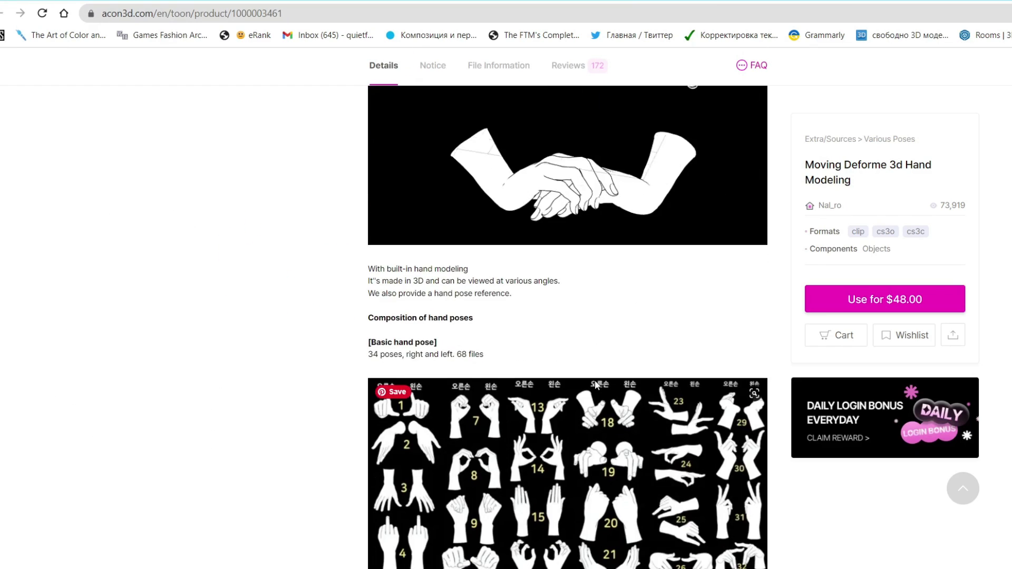
Examine the basic hand pose chart and compare it with the sample images of hands holding objects
scroll(593, 378, "down", 5)
scroll(593, 378, "up", 3)
scroll(538, 388, "down", 1)
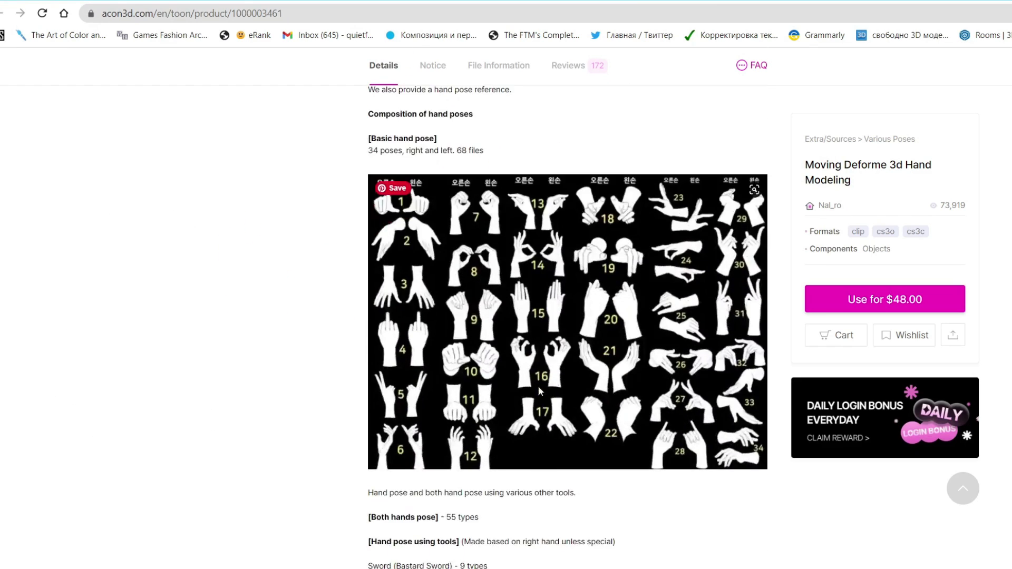
scroll(482, 433, "up", 15)
scroll(581, 232, "down", 3)
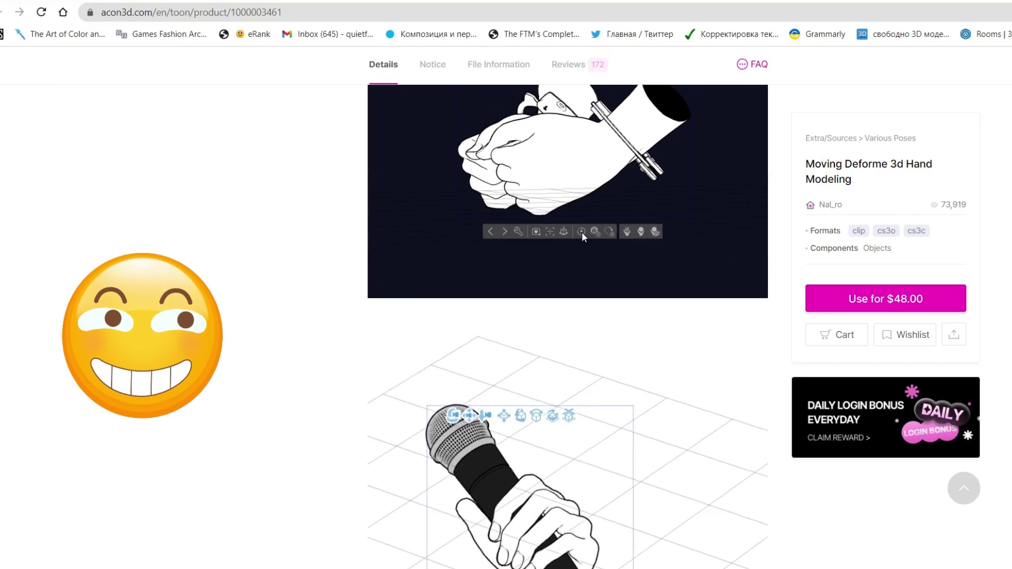
scroll(581, 232, "down", 3)
scroll(581, 232, "down", 15)
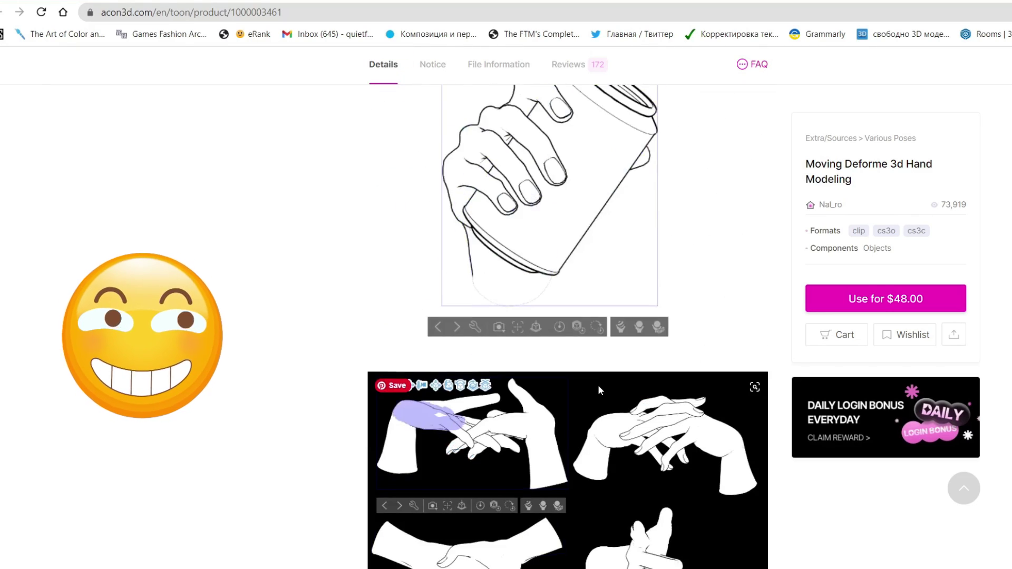
scroll(599, 390, "down", 9)
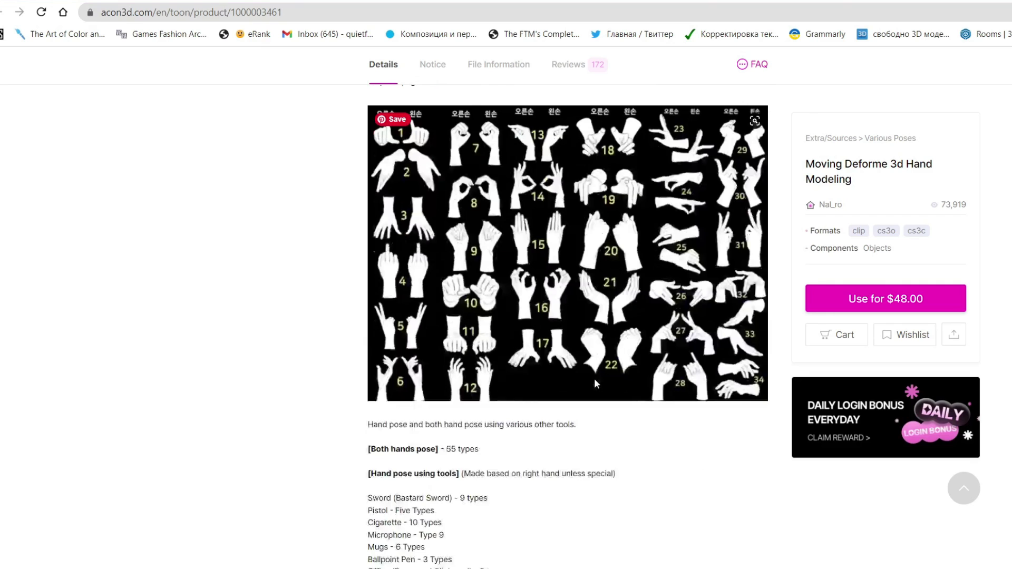
scroll(594, 379, "up", 1)
scroll(594, 379, "up", 2)
Read the list of hand poses using tools and the usage descriptions of the cs3c and cs3o files
scroll(475, 342, "down", 8)
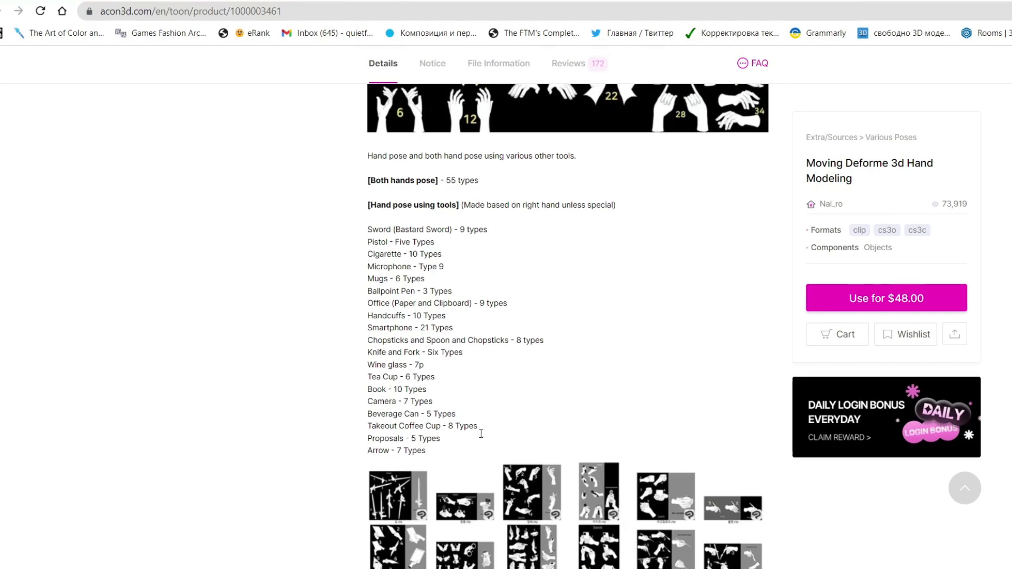
scroll(475, 407, "down", 7)
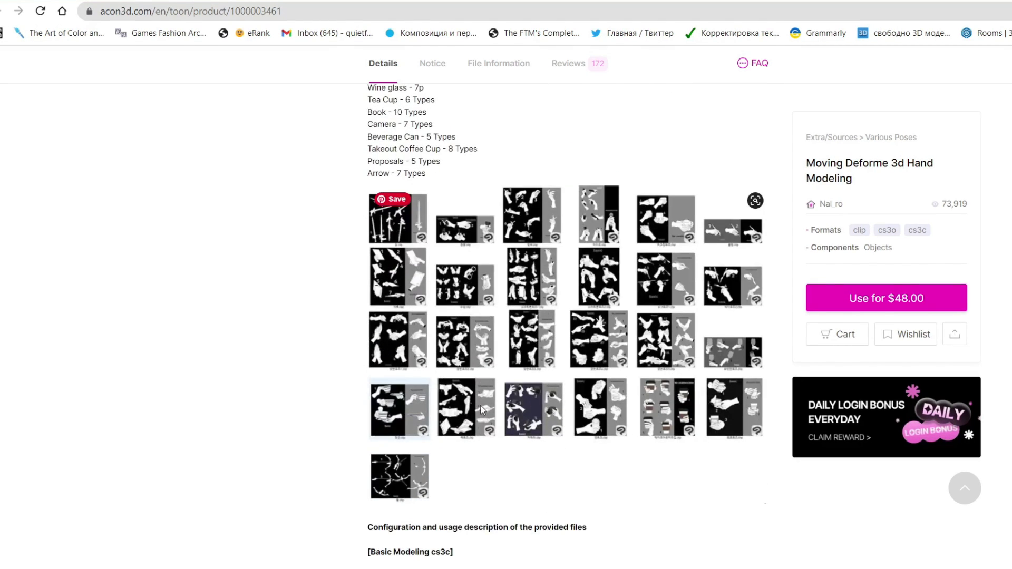
scroll(490, 402, "down", 8)
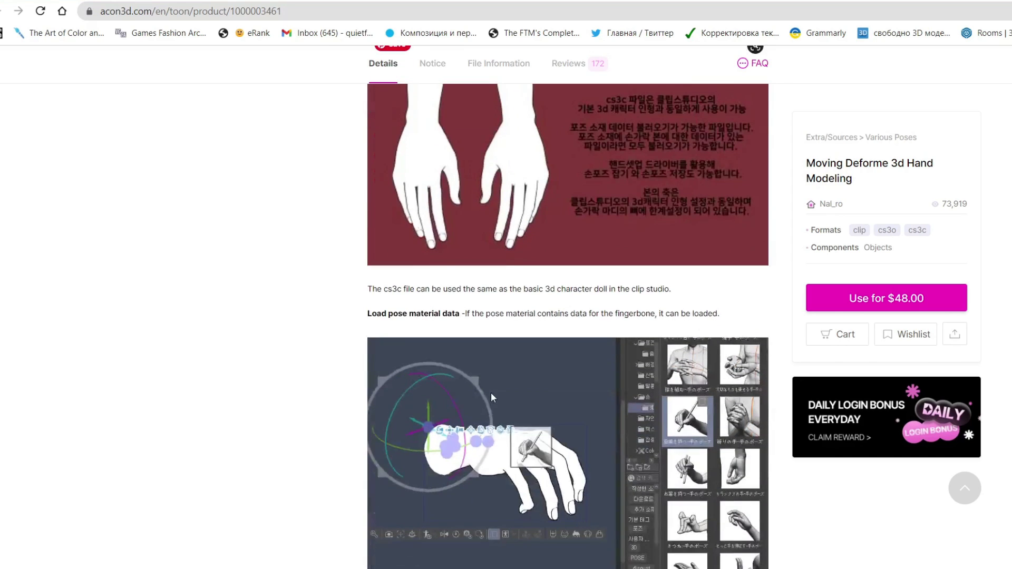
scroll(491, 393, "down", 6)
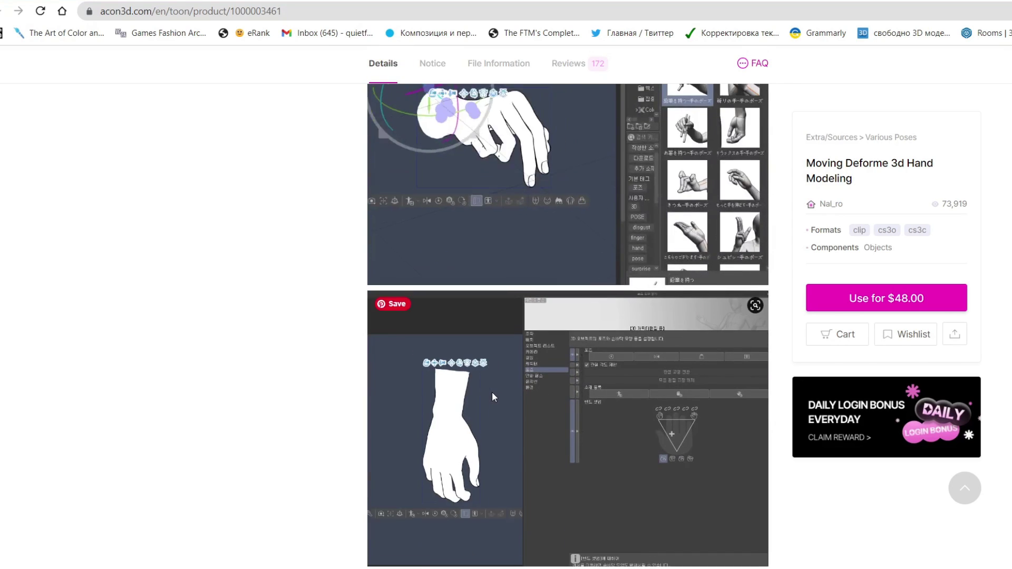
scroll(492, 391, "down", 4)
scroll(493, 394, "down", 8)
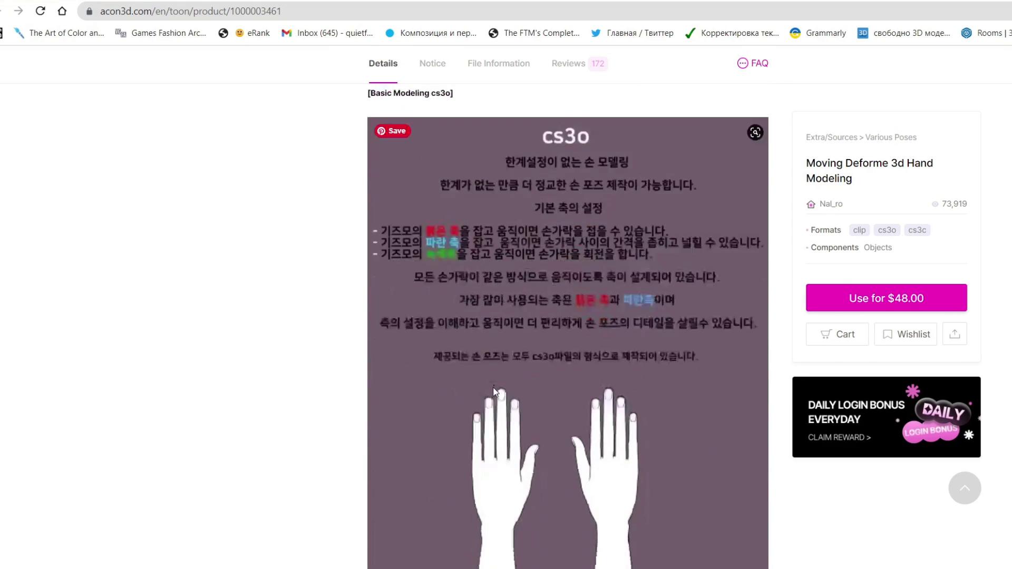
scroll(559, 475, "down", 15)
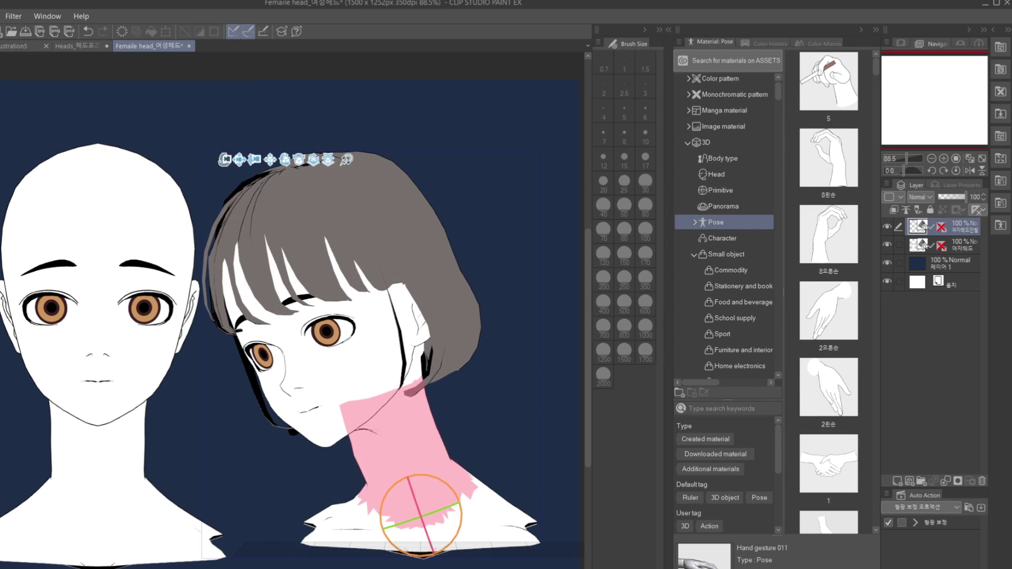
Pose the 3D female head with hair by rotating its neck and head joints to turn and tilt the face
mouse_move(459, 503)
left_mouse_down()
mouse_move(462, 516)
mouse_move(422, 527)
mouse_move(449, 519)
left_mouse_up()
left_click(393, 358)
left_click(417, 467)
left_click(398, 390)
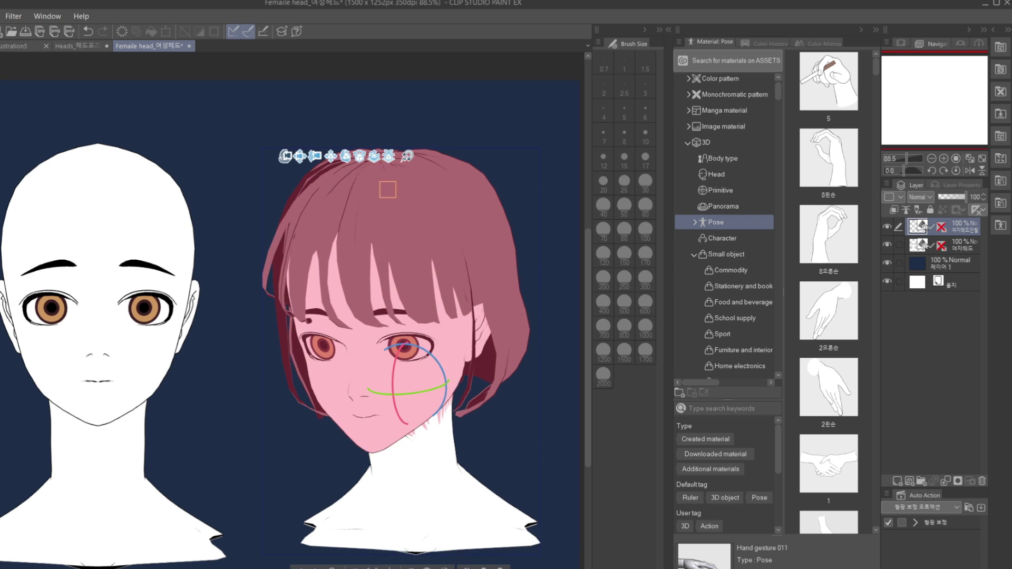
left_click_drag(408, 394, 386, 377)
left_click(414, 458)
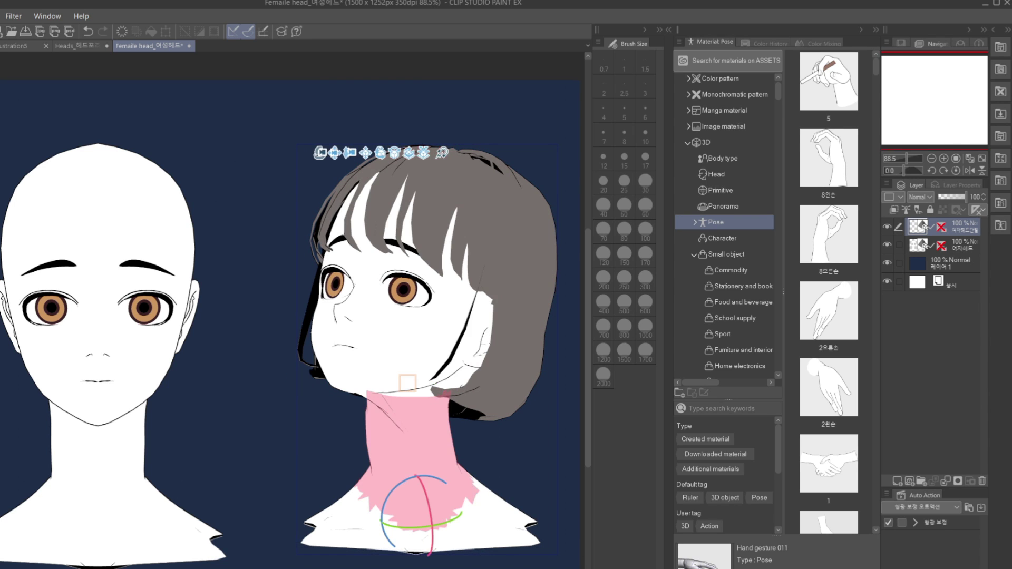
left_click(953, 263)
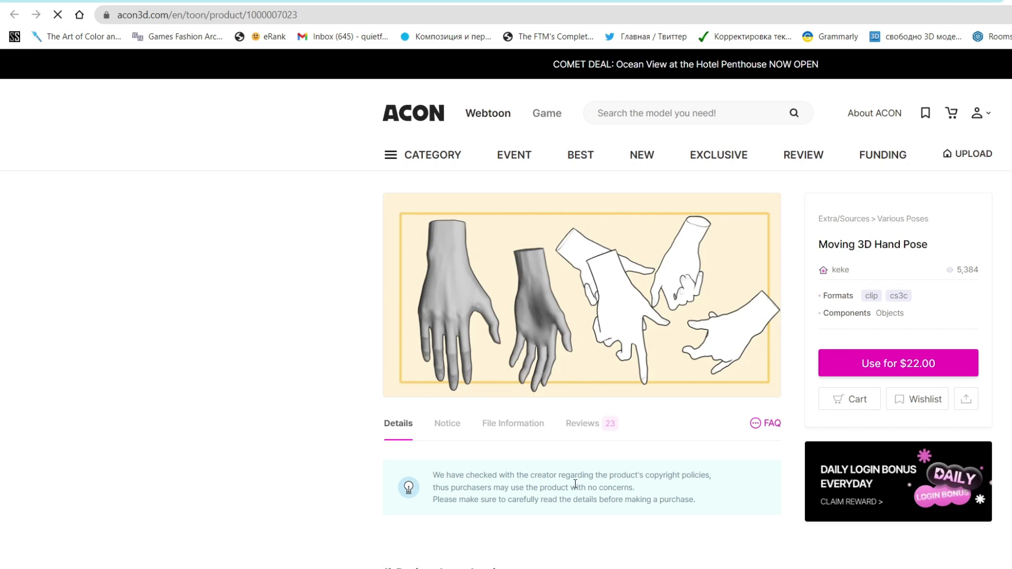
Examine the introduction and the knuckle movement, pose and hand-switching demonstrations of the Moving 3D Hand Pose product
scroll(580, 484, "down", 5)
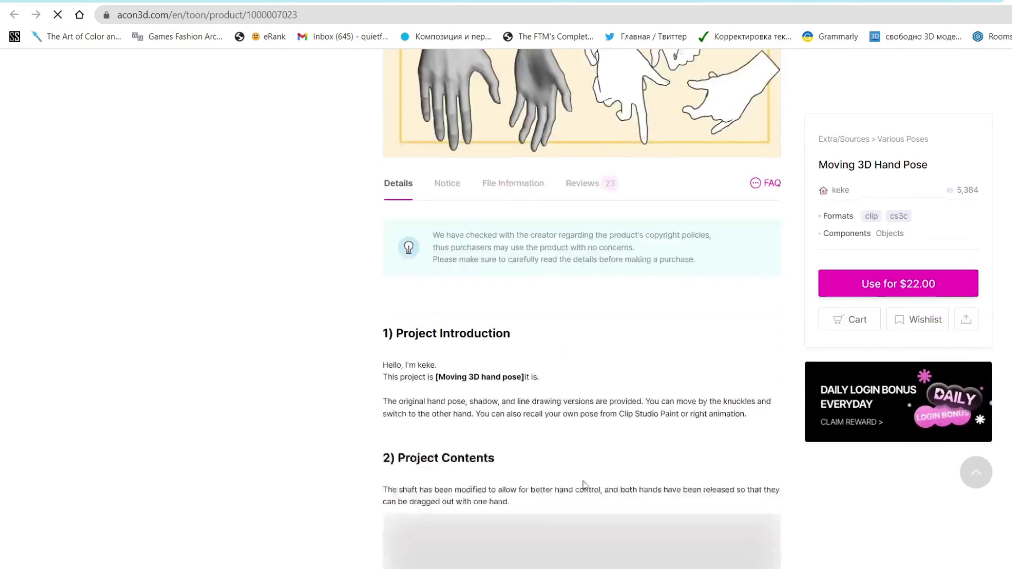
scroll(790, 513, "down", 15)
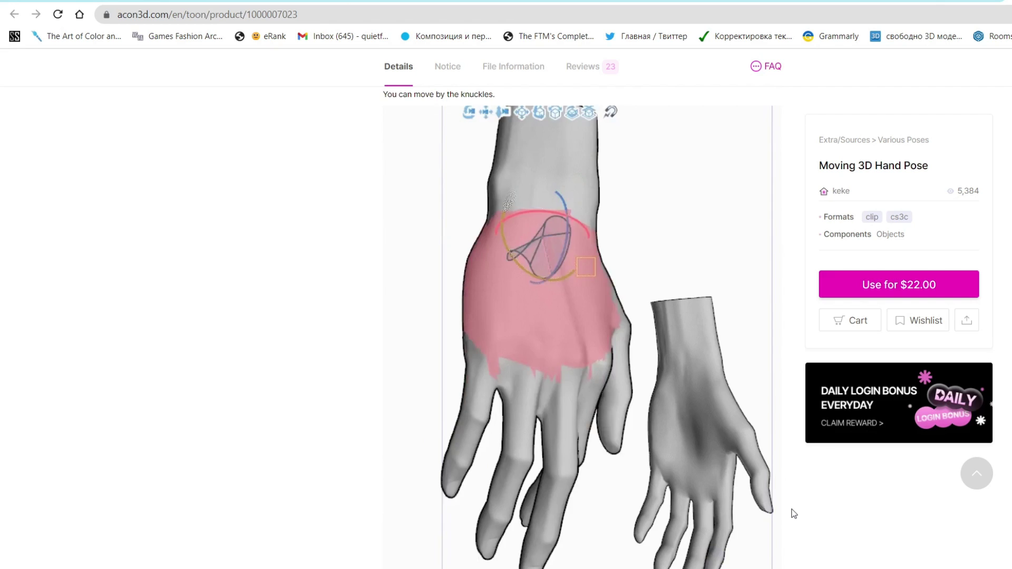
scroll(793, 512, "down", 5)
scroll(786, 508, "up", 1)
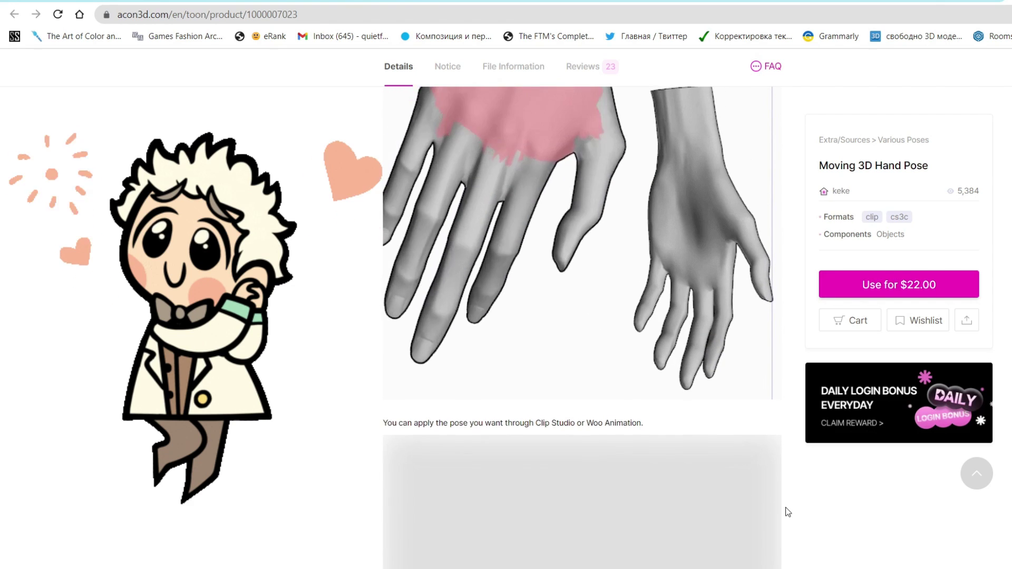
scroll(785, 508, "up", 3)
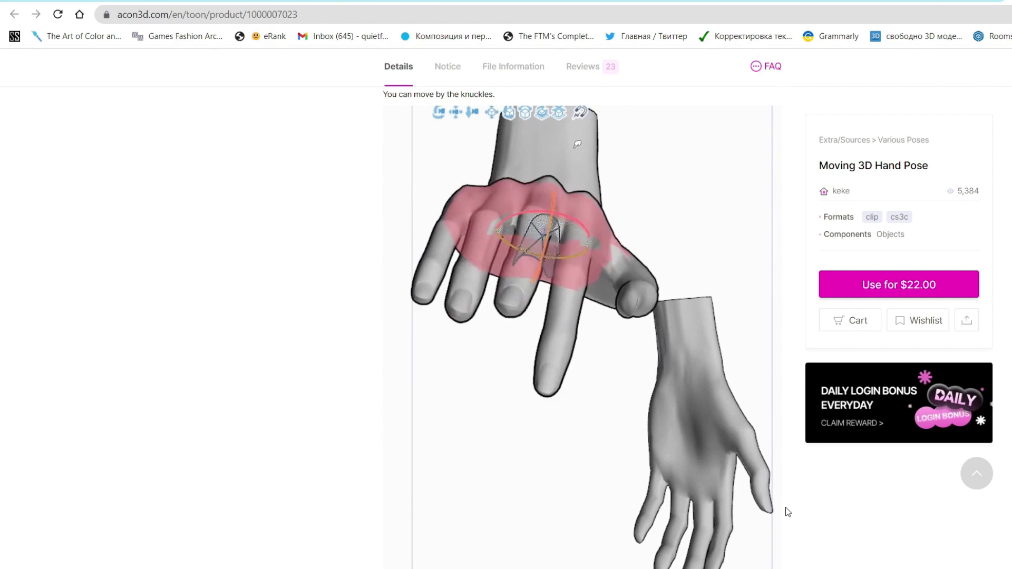
scroll(784, 506, "down", 10)
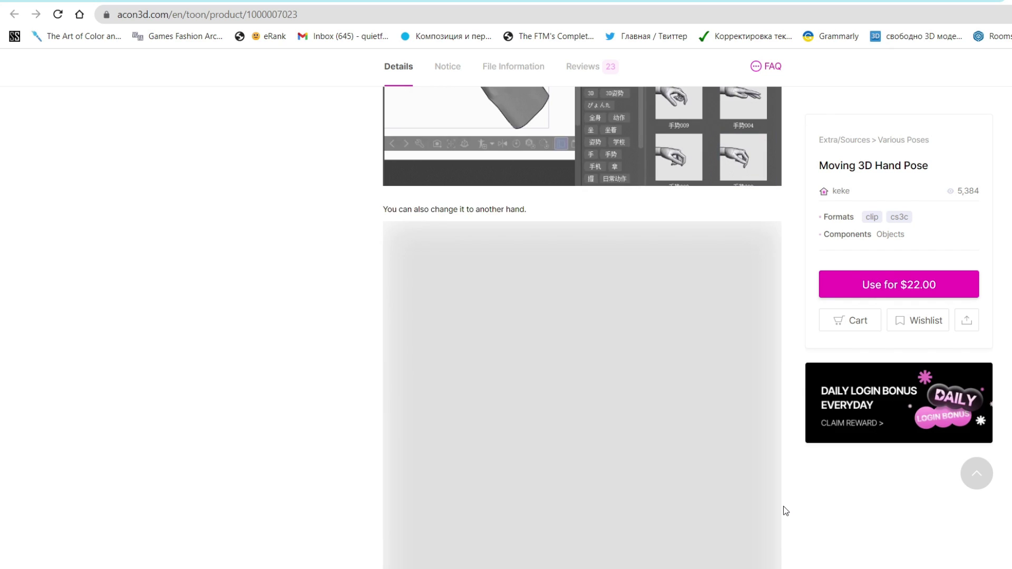
Examine the pose application demonstration and the large preview images of the Moving 3D Hand Pose product
scroll(784, 506, "up", 5)
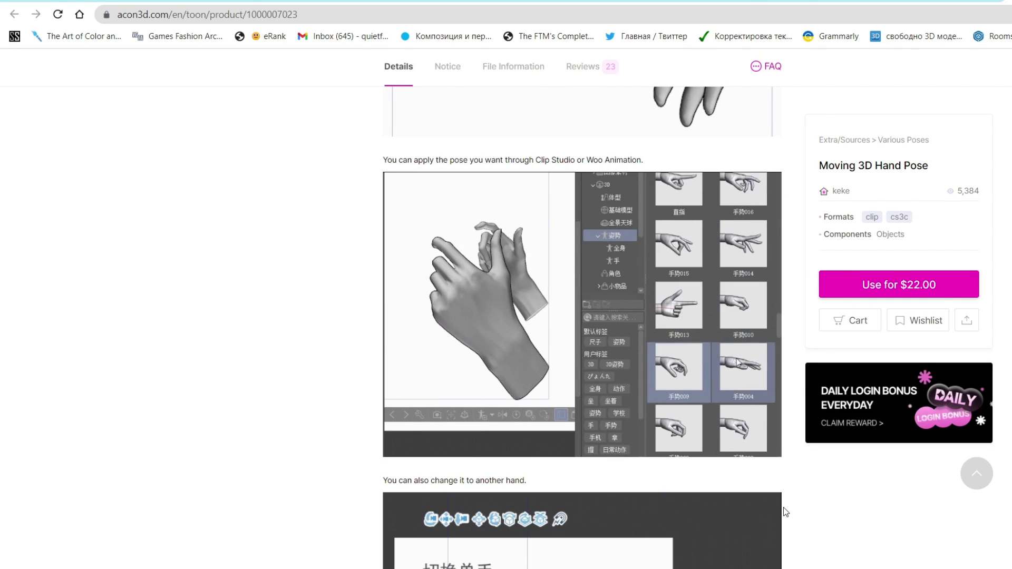
scroll(783, 507, "down", 15)
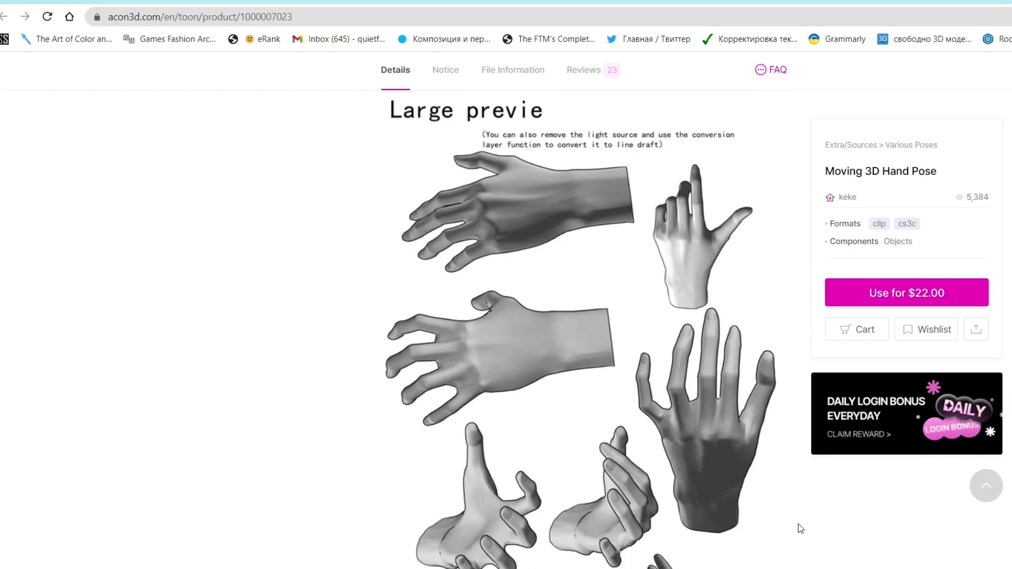
scroll(798, 527, "down", 8)
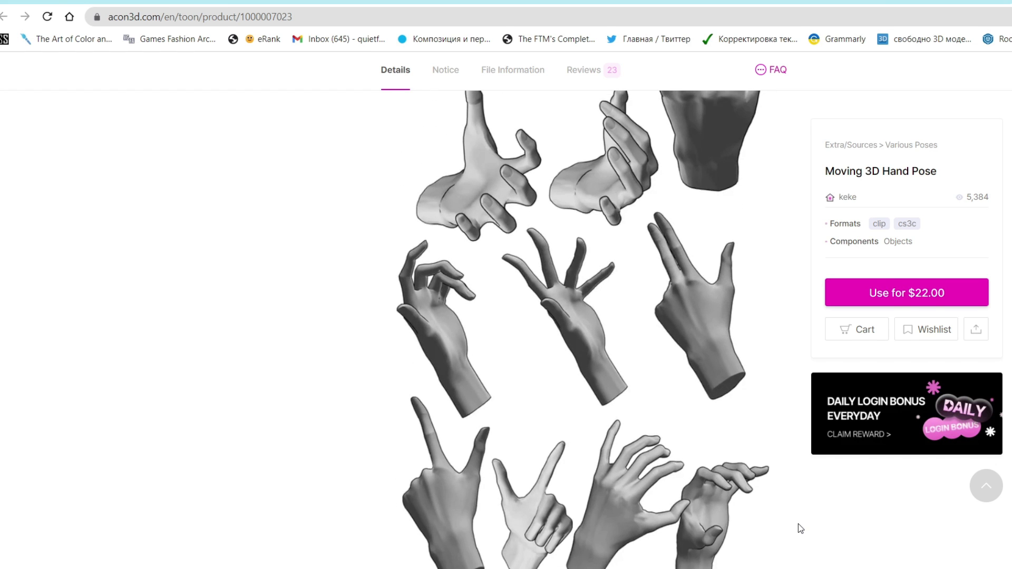
scroll(781, 530, "down", 5)
scroll(729, 515, "down", 10)
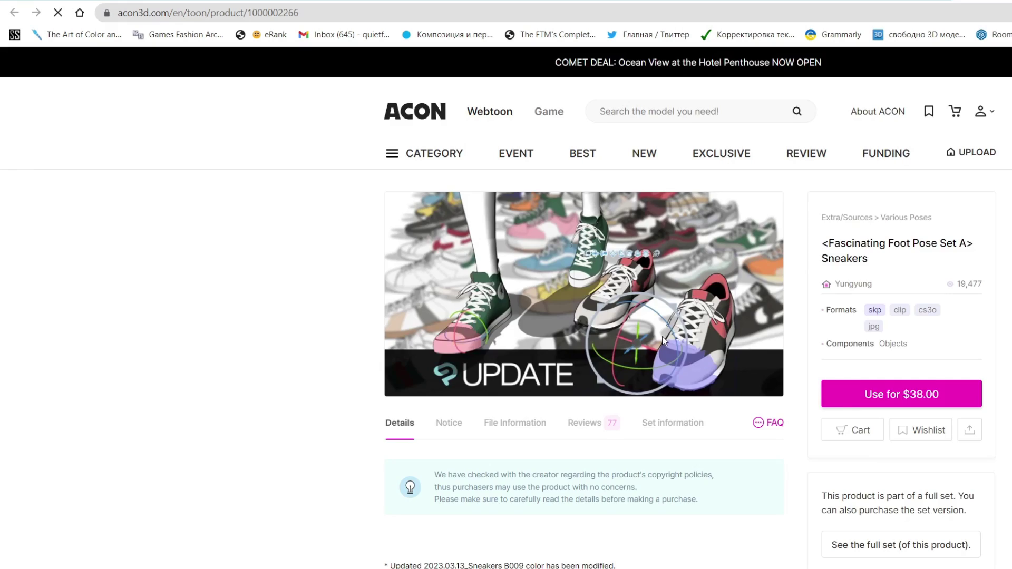
Read the update notes of the Fascinating Foot Pose Set A Sneakers product and examine its joint movement demonstrations
scroll(664, 339, "down", 6)
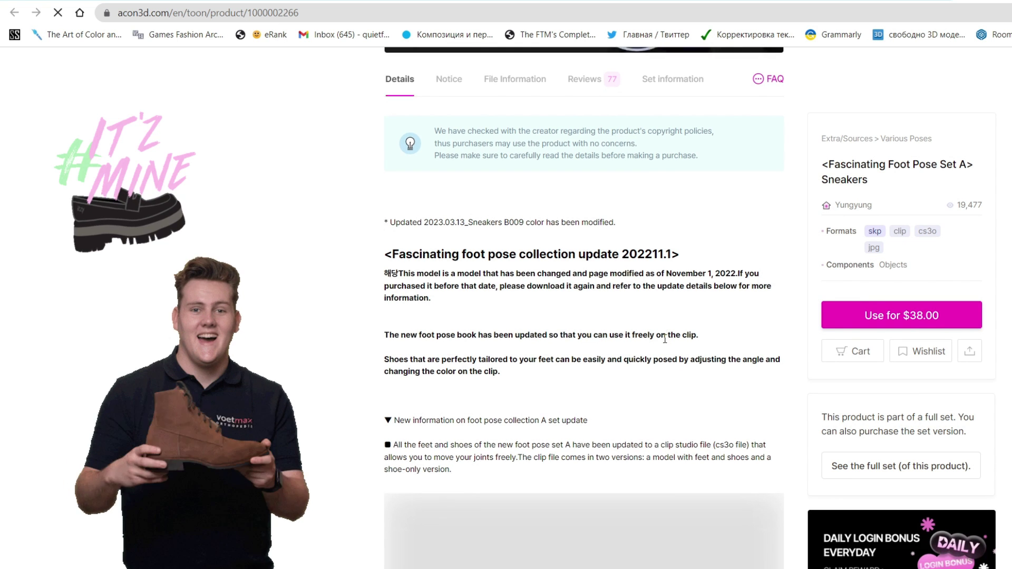
scroll(663, 338, "down", 6)
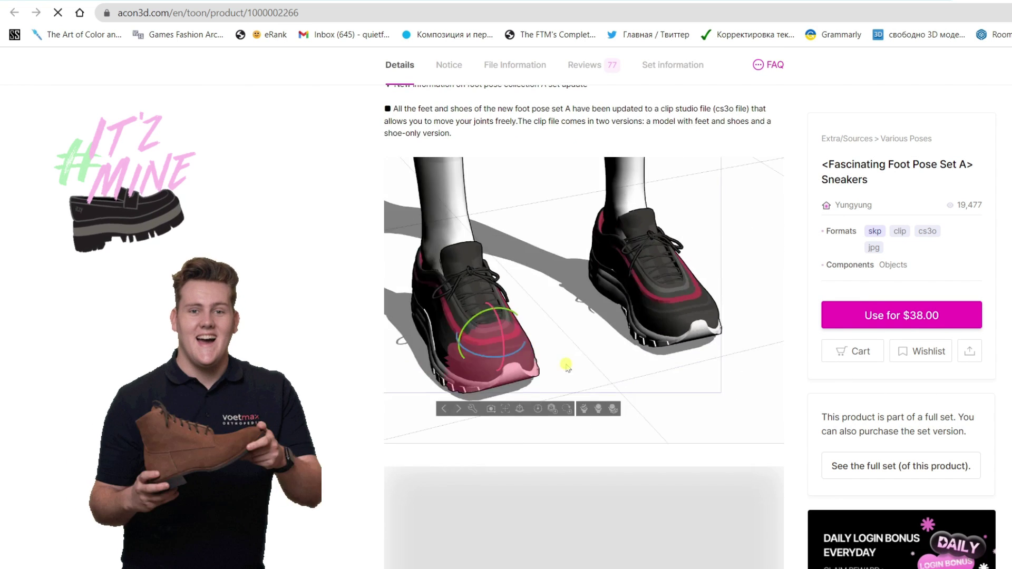
scroll(584, 317, "down", 3)
scroll(580, 222, "down", 10)
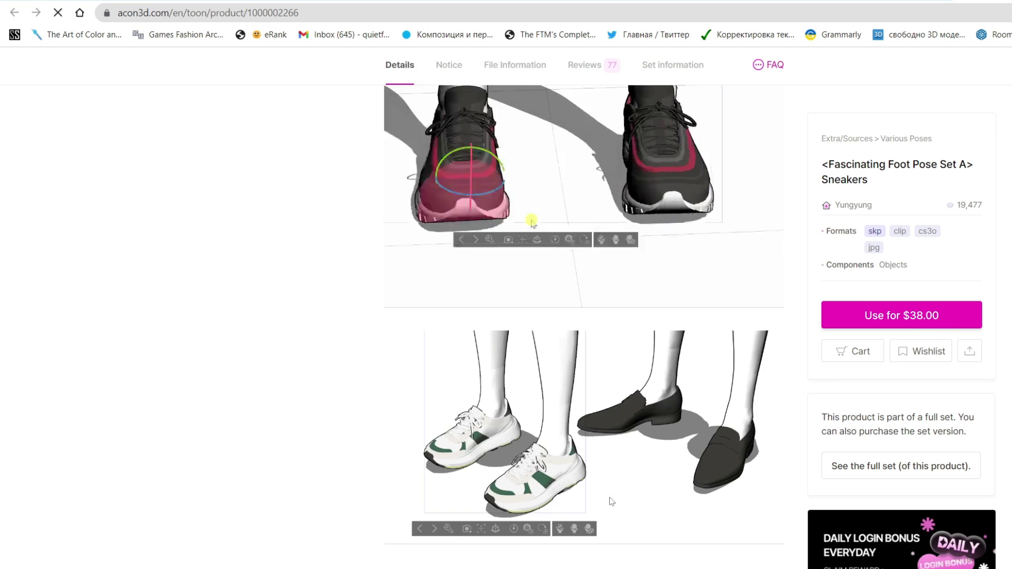
scroll(589, 292, "up", 5)
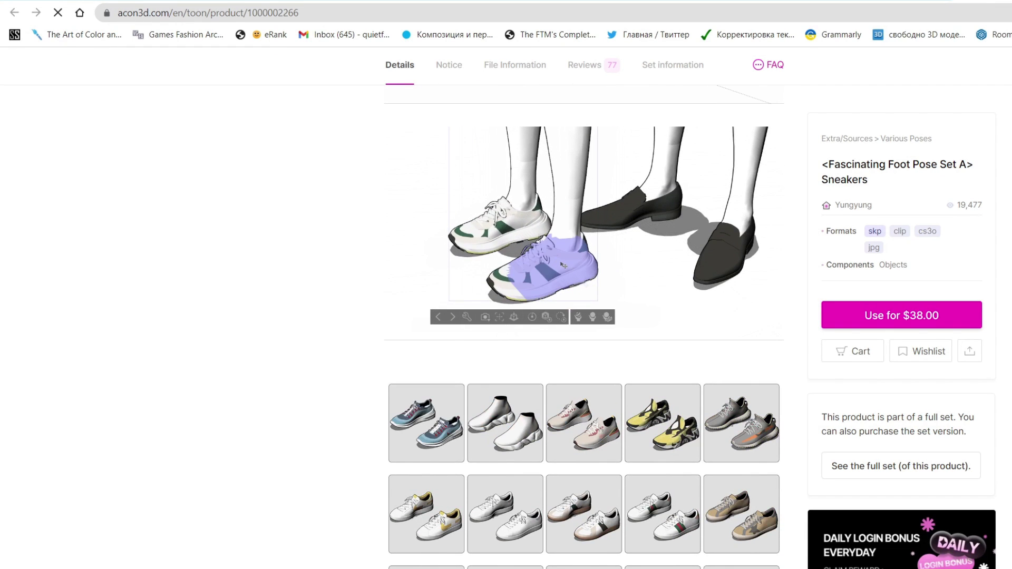
Browse the sneaker model thumbnails of the foot pose set and examine the shoe color variation demonstration
scroll(563, 265, "down", 3)
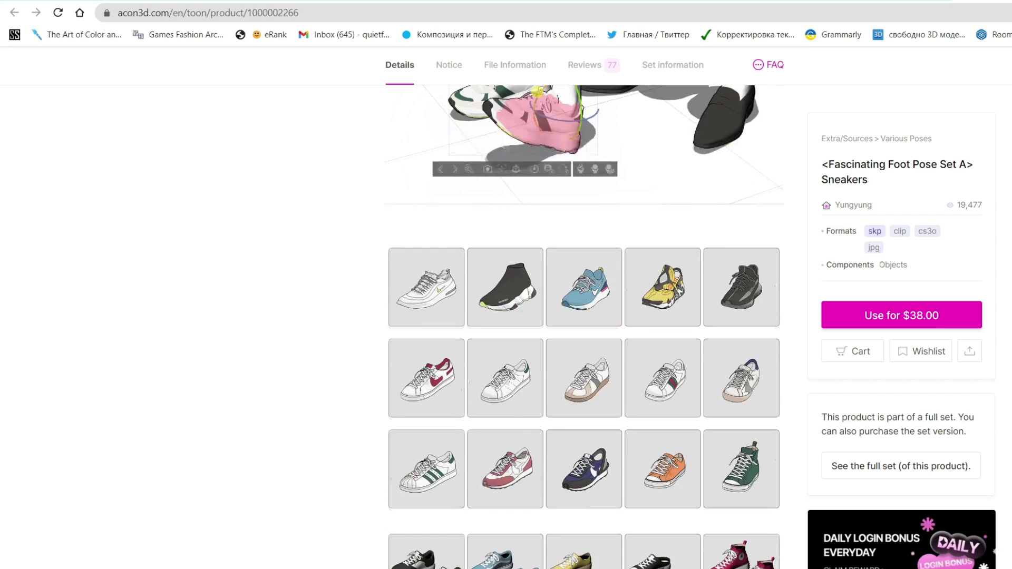
scroll(584, 327, "down", 15)
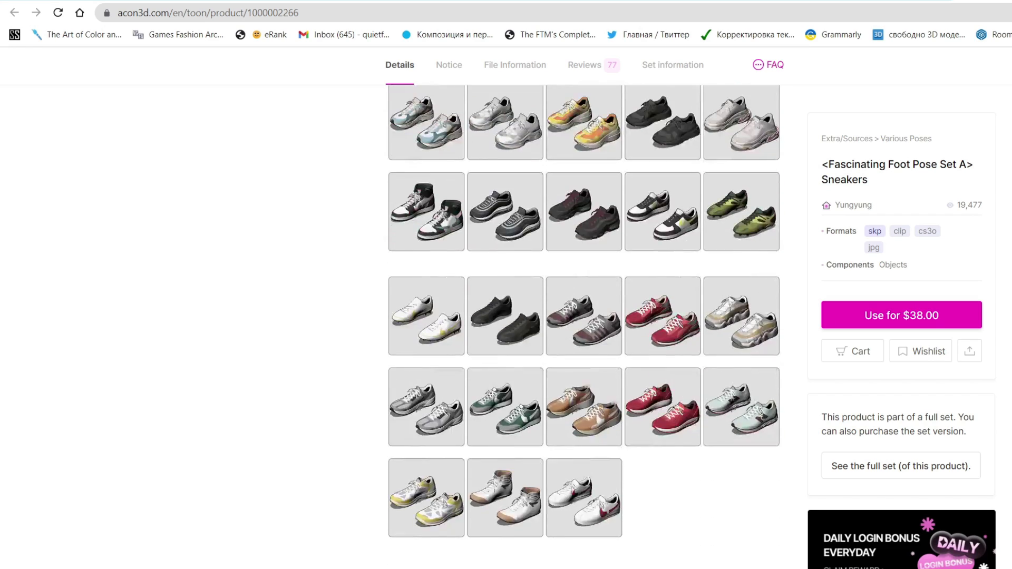
scroll(493, 431, "down", 3)
scroll(493, 432, "down", 3)
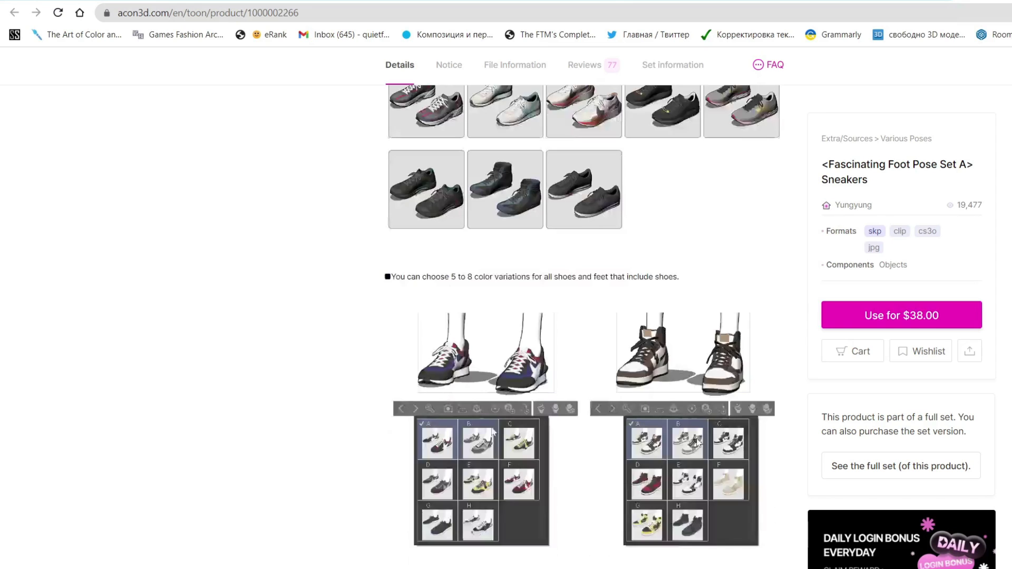
scroll(584, 326, "down", 3)
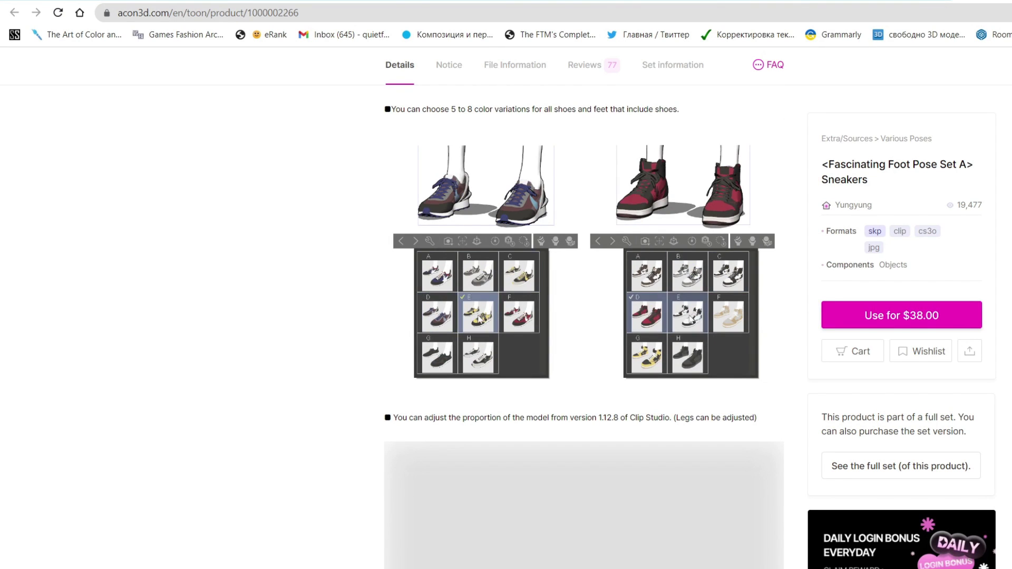
Read the foot pose set's notes on model proportions, iPad use and SketchUp feet, and its project introduction
scroll(584, 327, "down", 12)
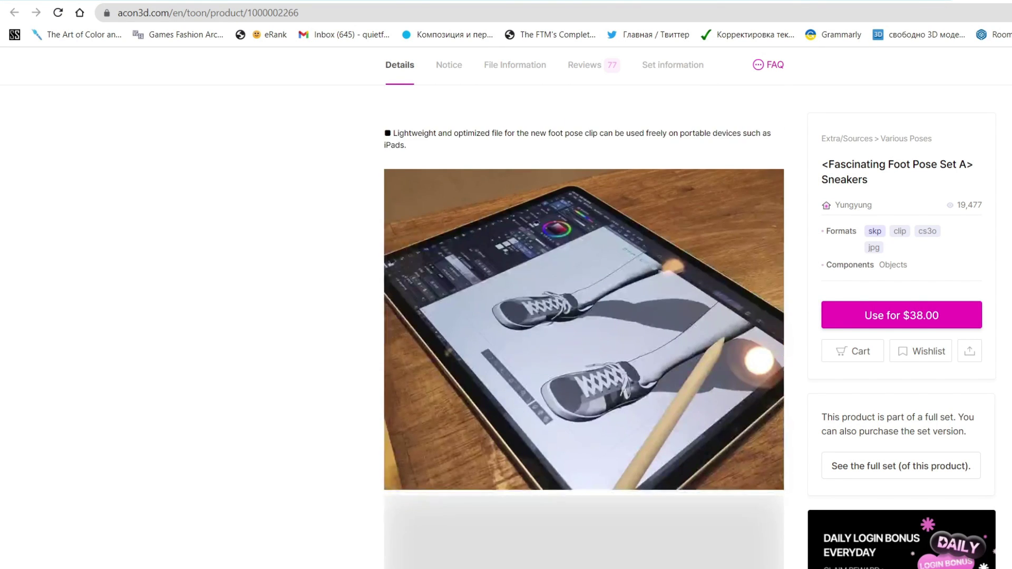
scroll(584, 327, "down", 6)
scroll(584, 327, "down", 5)
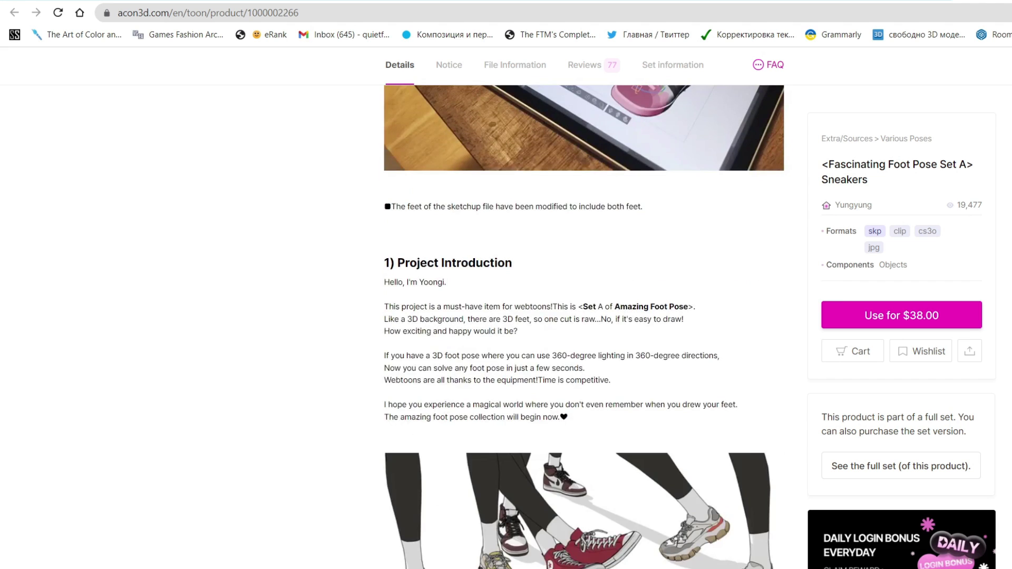
scroll(584, 327, "down", 3)
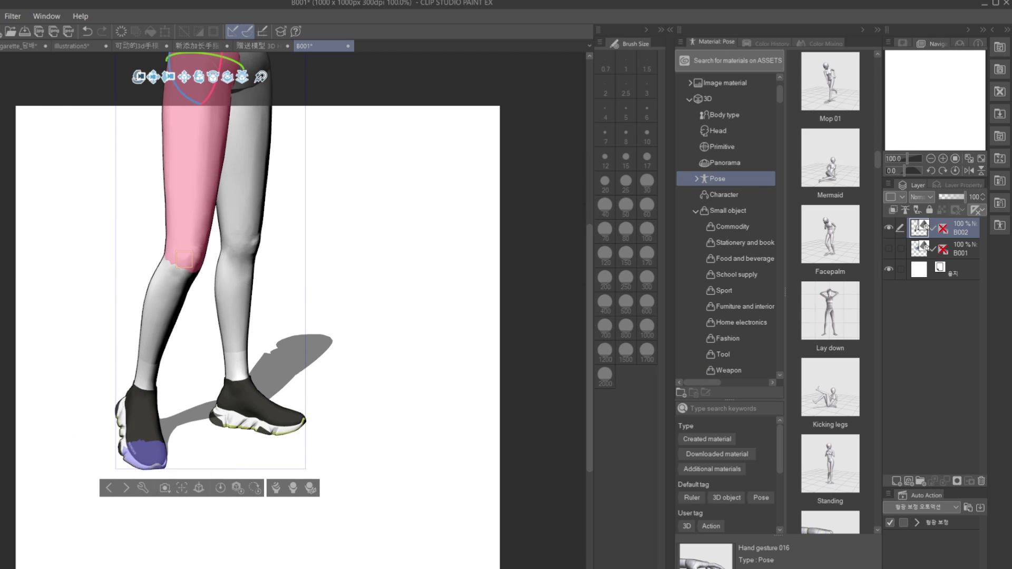
Switch to Clip Studio Paint, rotate the toe joint of the 3D leg model's sneaker and turn the camera around the legs
left_click(142, 448)
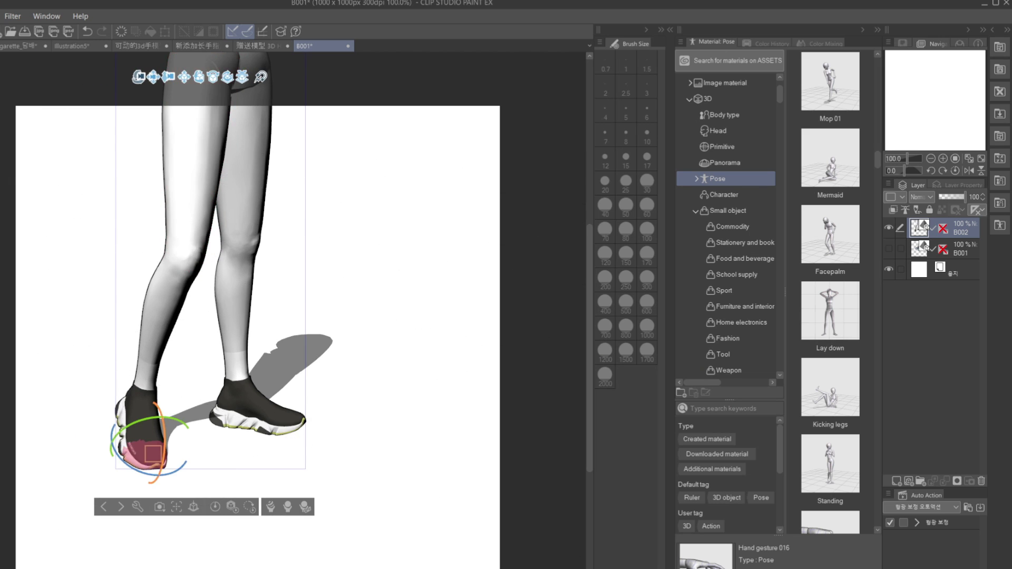
mouse_move(165, 436)
left_mouse_down()
mouse_move(163, 447)
mouse_move(159, 426)
mouse_move(158, 438)
left_mouse_up()
left_click(143, 415)
left_click(197, 338)
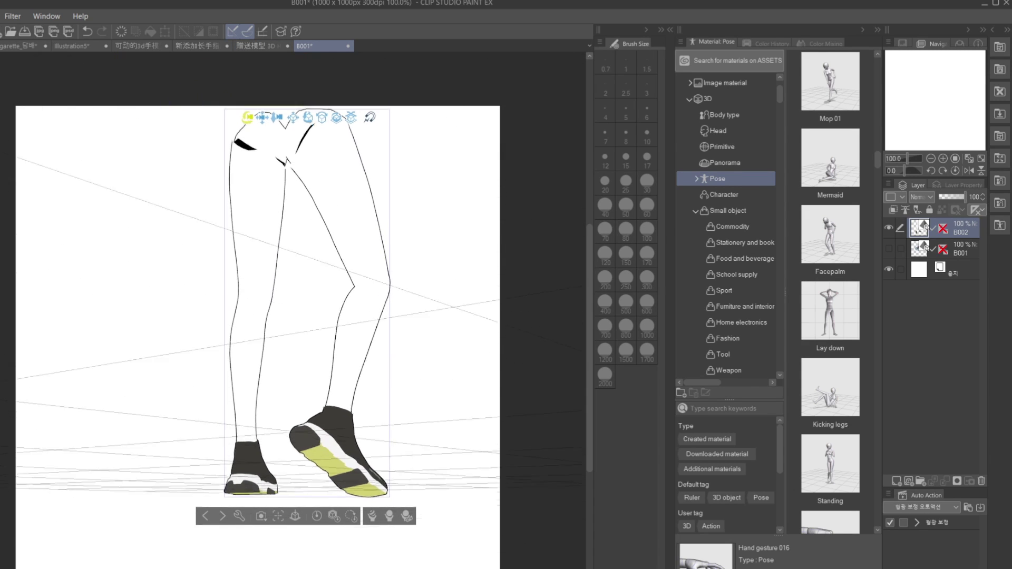
left_click_drag(247, 118, 246, 121)
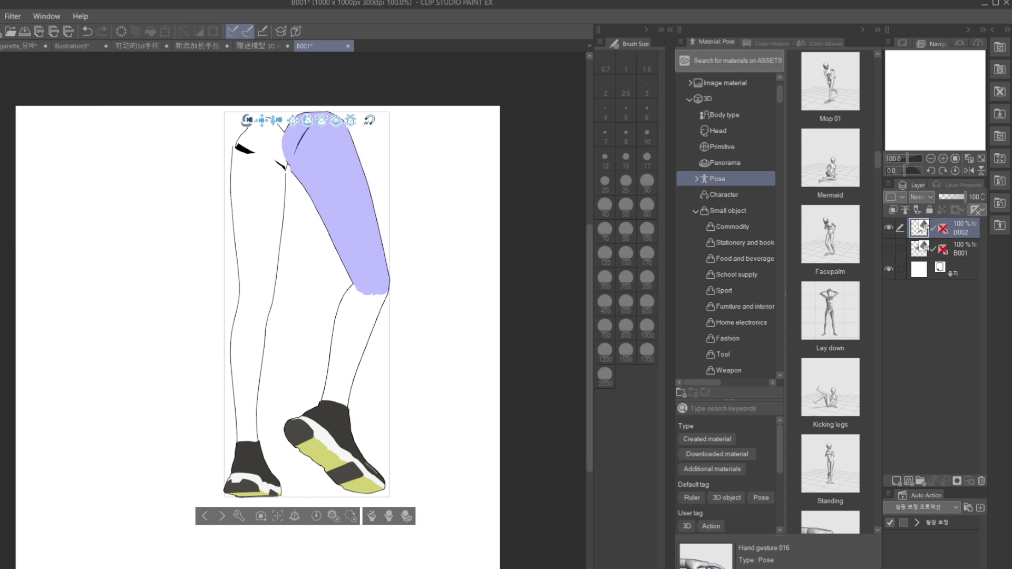
left_click(333, 448)
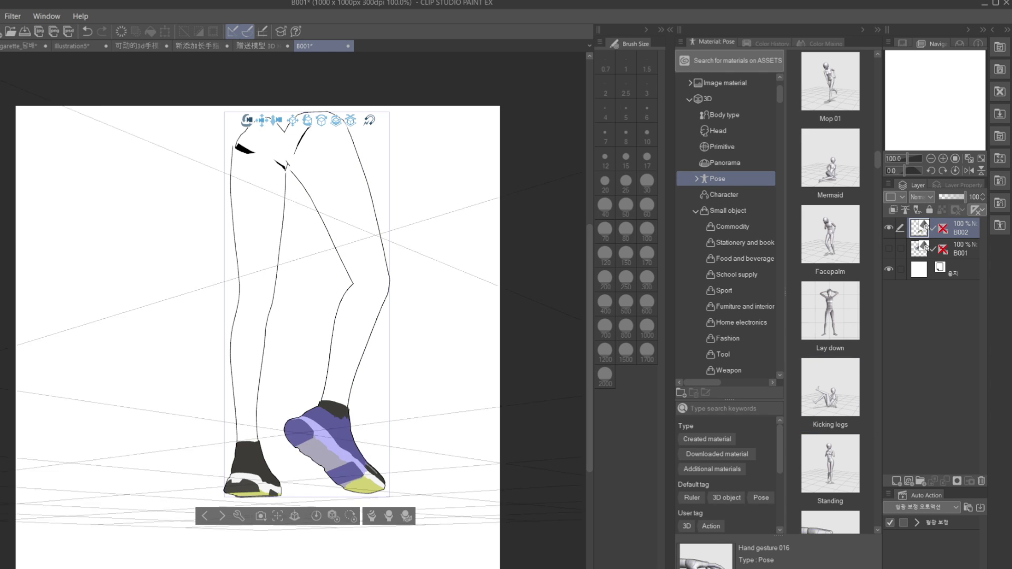
left_click(437, 422)
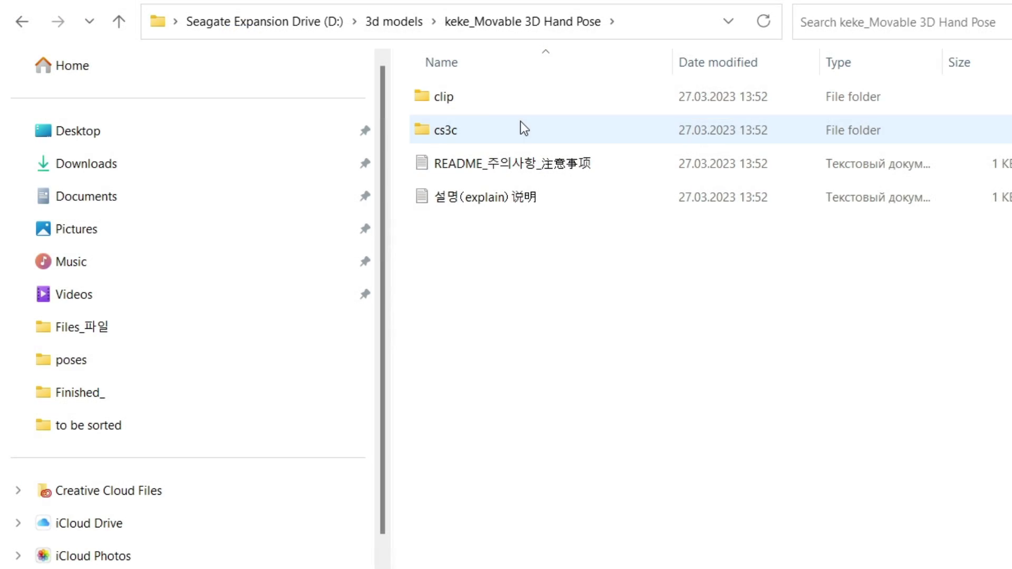
Read the explain text file in the keke_Movable 3D Hand Pose folder, close it and open the clip folder
double_click(482, 195)
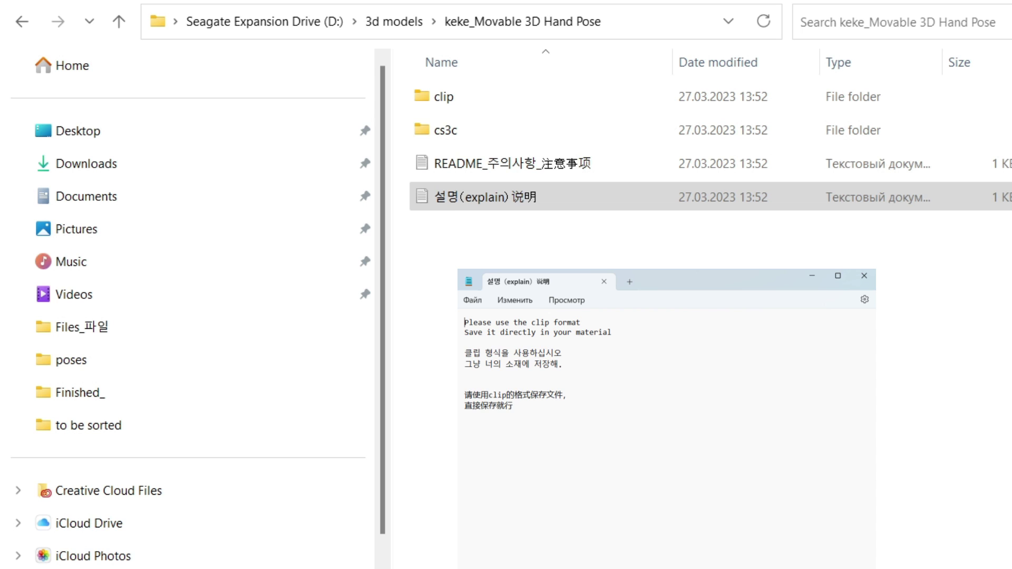
key("alt+F4")
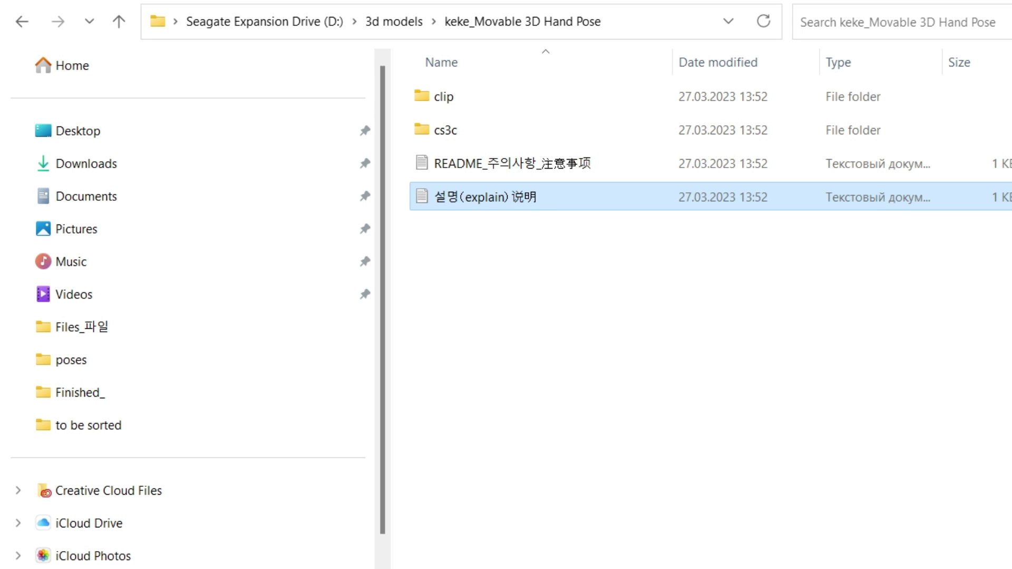
double_click(438, 109)
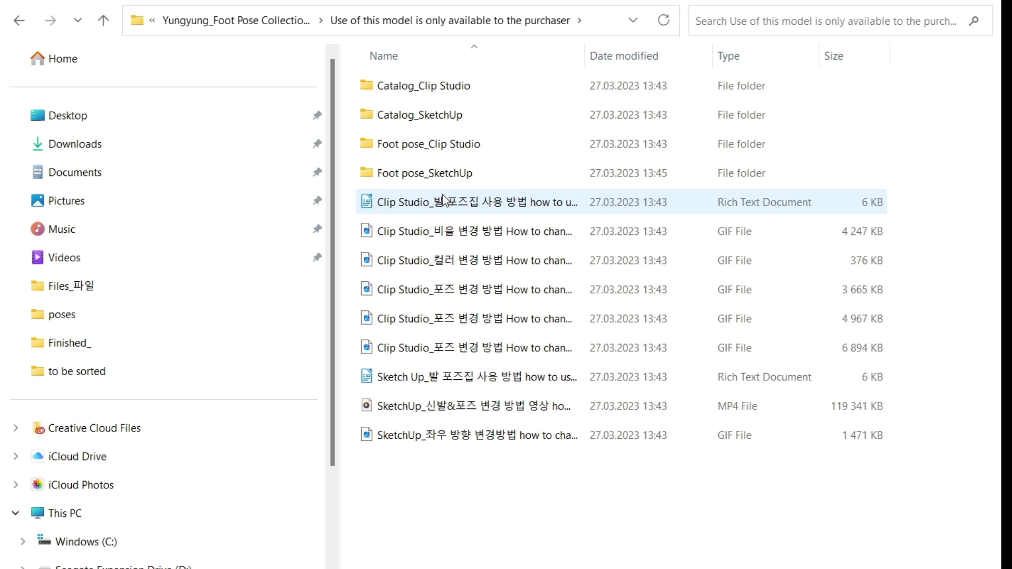
Look through the Catalog_SketchUp and Catalog_Clip Studio folders of the Yungyung foot pose collection
double_click(443, 200)
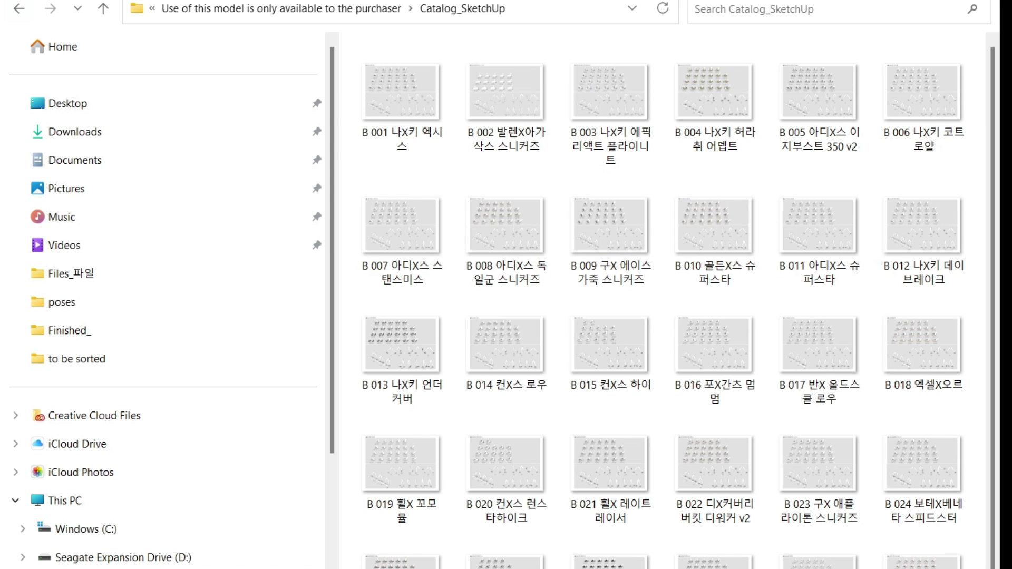
left_click(18, 8)
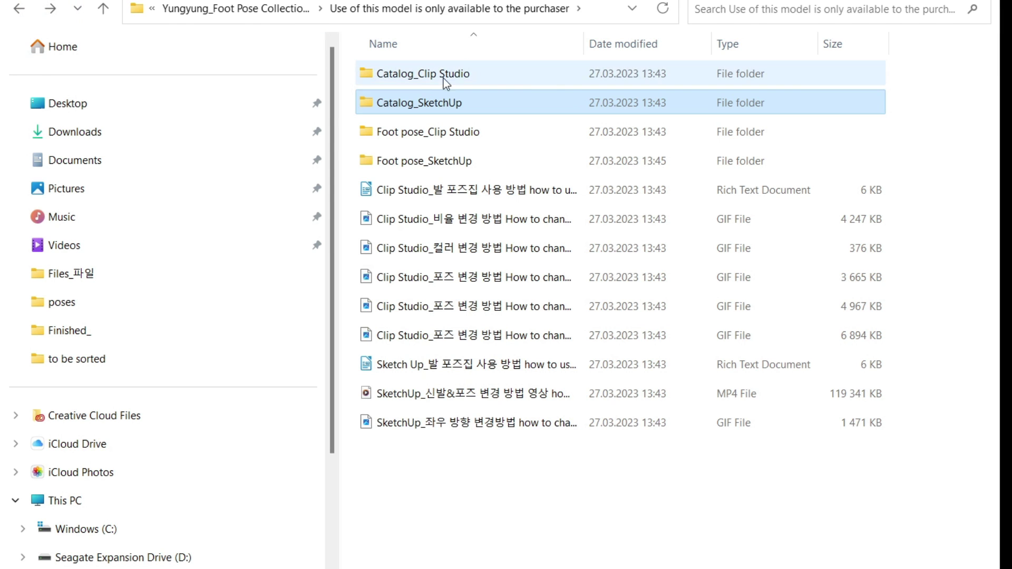
double_click(422, 72)
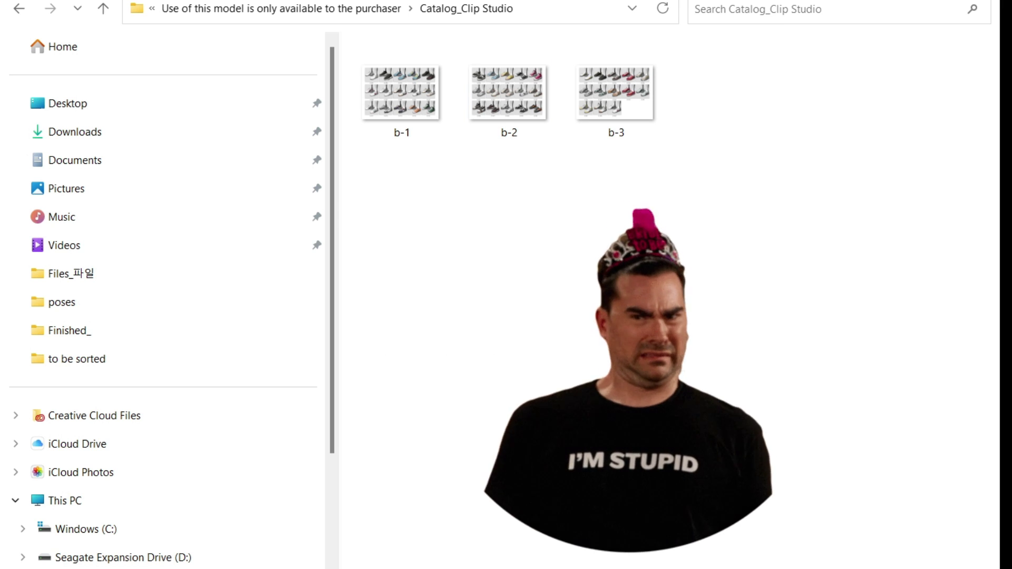
left_click(18, 7)
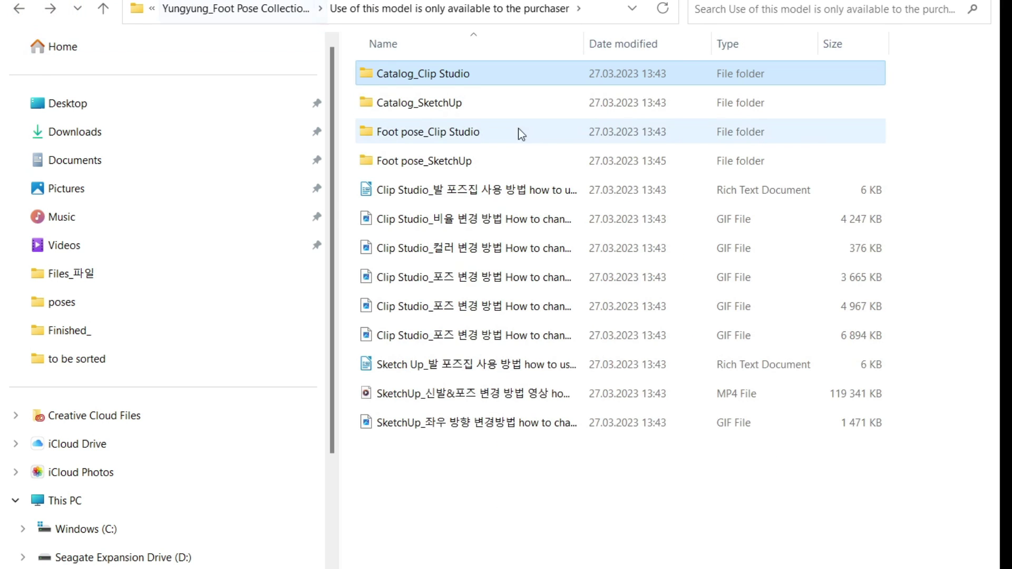
Open the Foot pose_Clip Studio folder and look through the models in its Shoes only subfolder
double_click(463, 136)
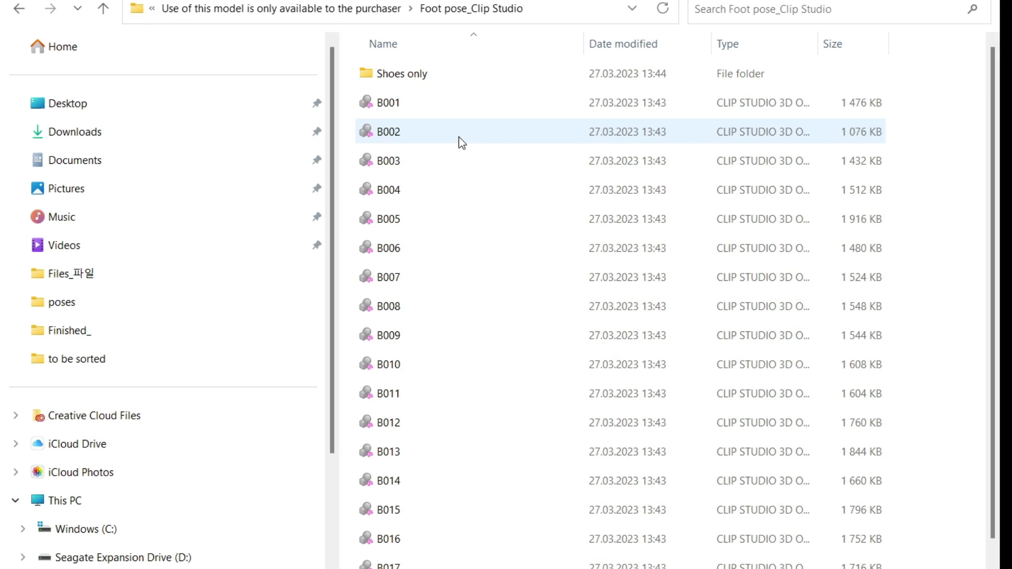
double_click(407, 74)
scroll(445, 115, "down", 7)
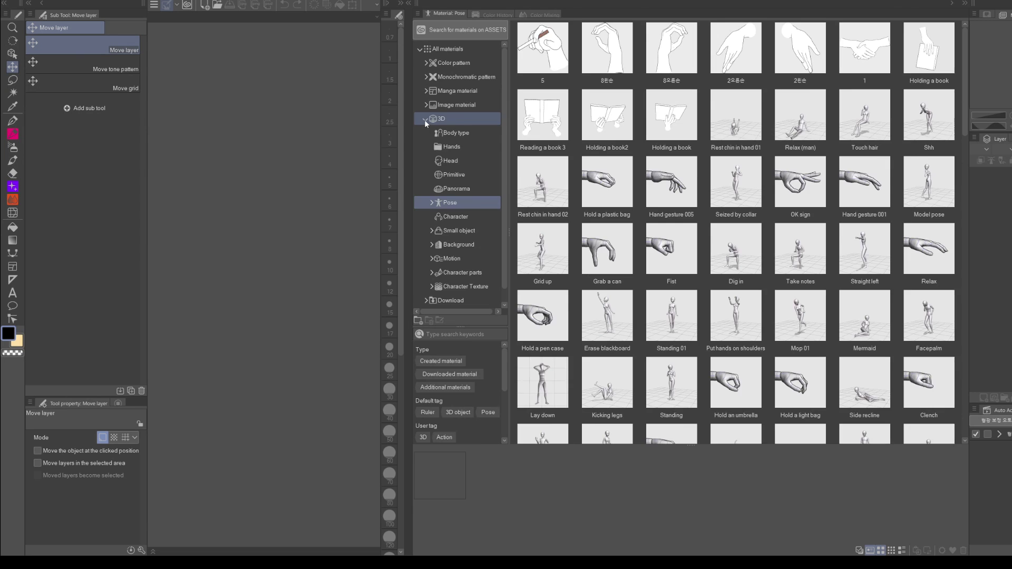
Switch to Clip Studio Paint and view the Body type, Hands and Head categories of the 3D materials
left_click(431, 120)
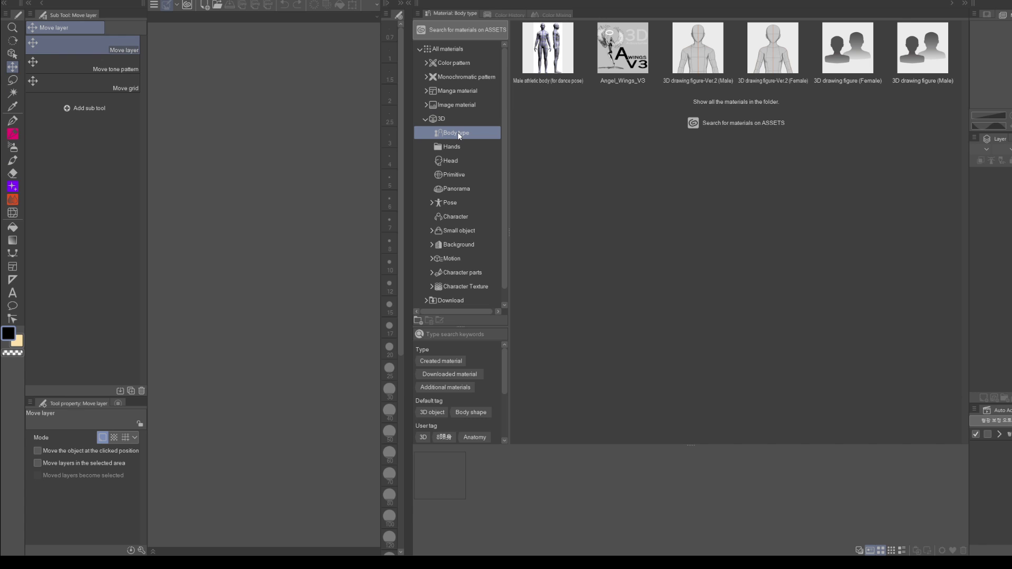
left_click(459, 148)
left_click(459, 160)
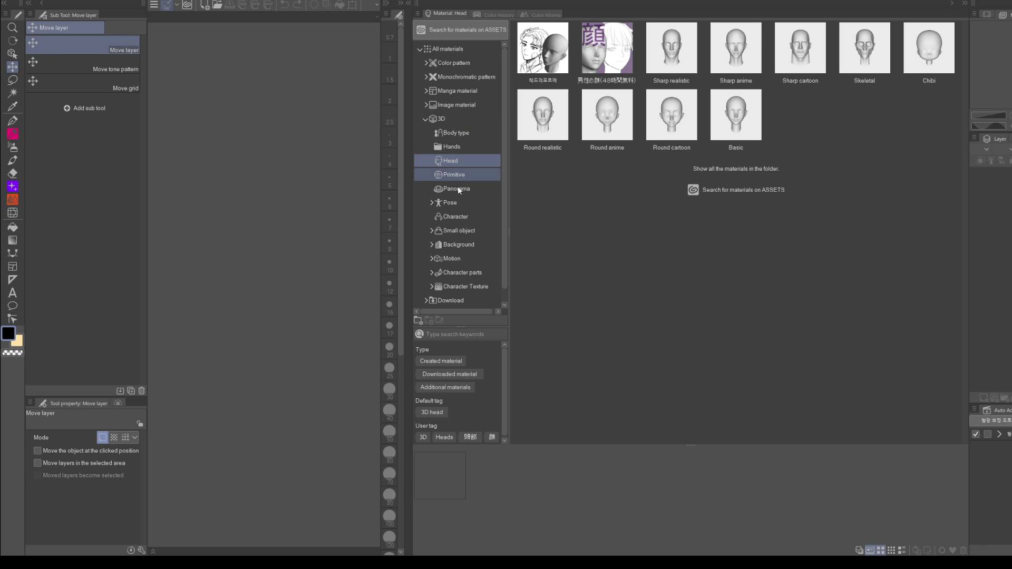
Browse the Housing, Vehicle and Community facility background materials and the Small object materials
left_click(433, 245)
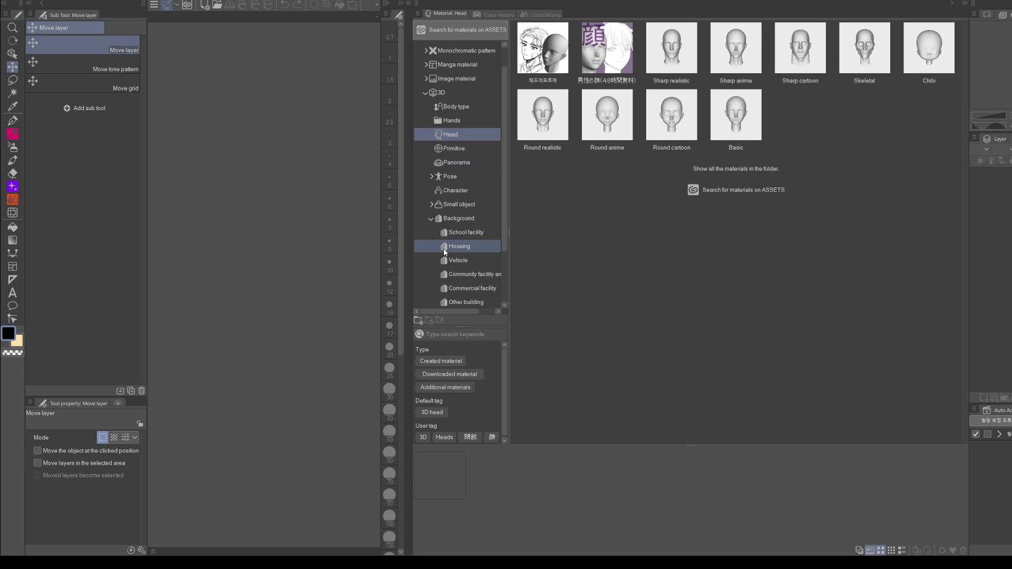
left_click(456, 246)
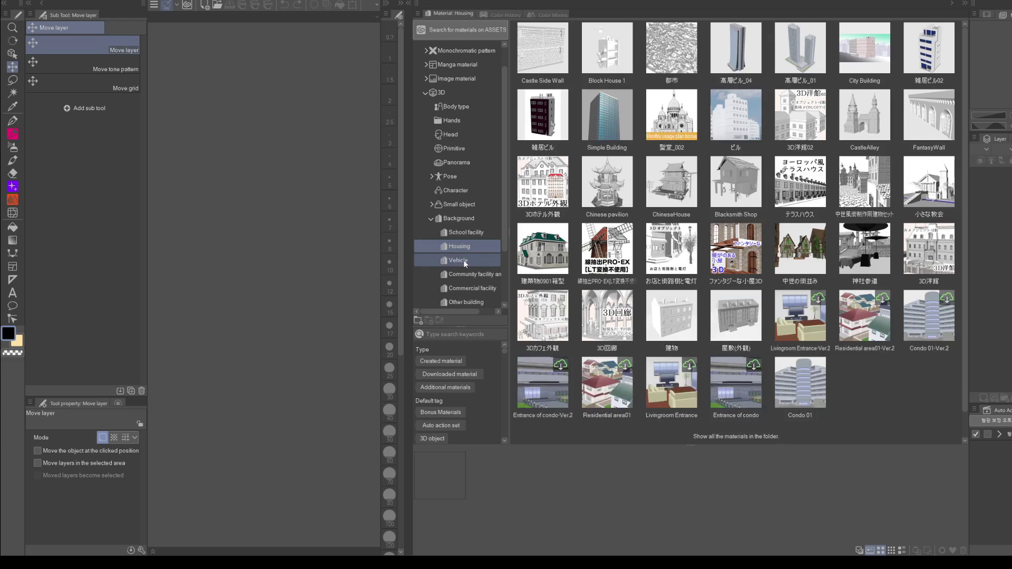
left_click(463, 260)
left_click(463, 275)
left_click(459, 204)
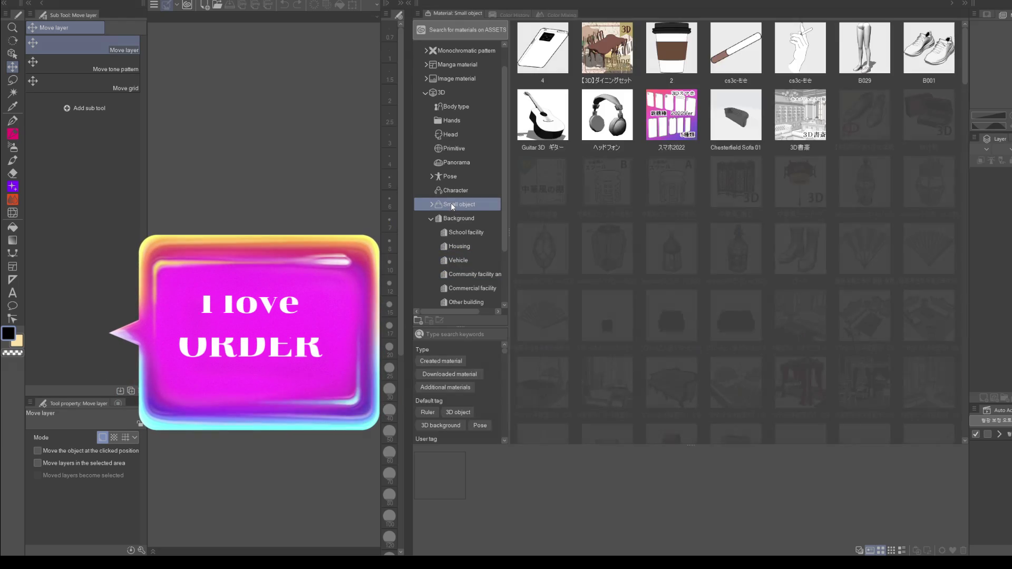
scroll(652, 213, "down", 15)
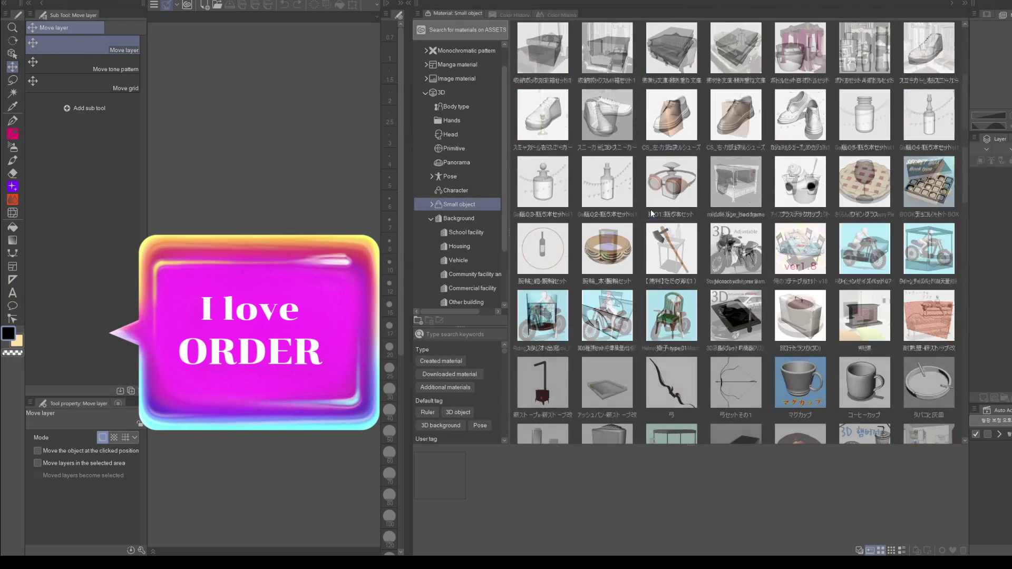
Read the README and explain text files in the keke_Movable 3D Hand Pose folder
scroll(642, 230, "down", 10)
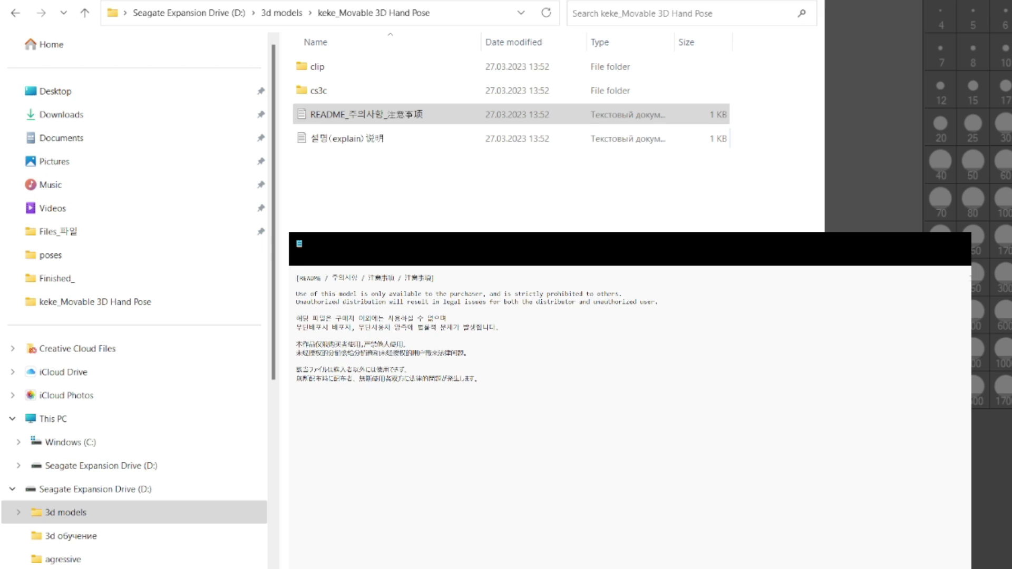
left_click_drag(970, 279, 627, 300)
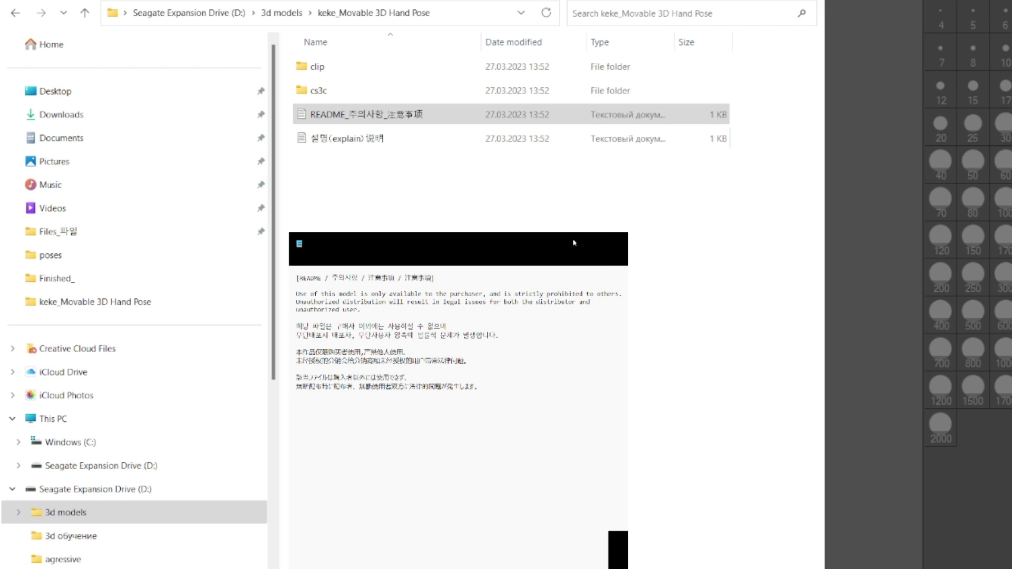
left_click(357, 142)
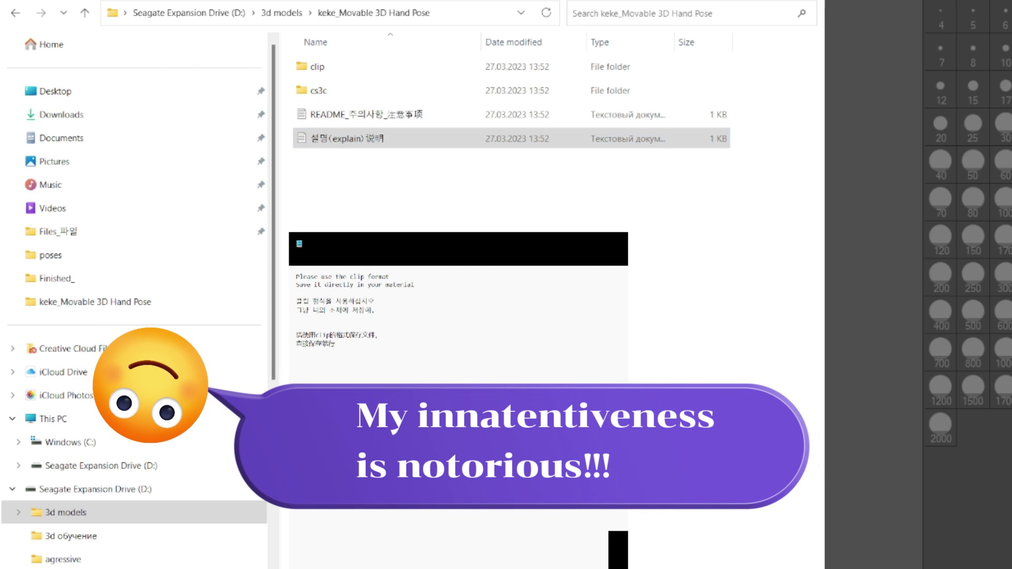
double_click(367, 114)
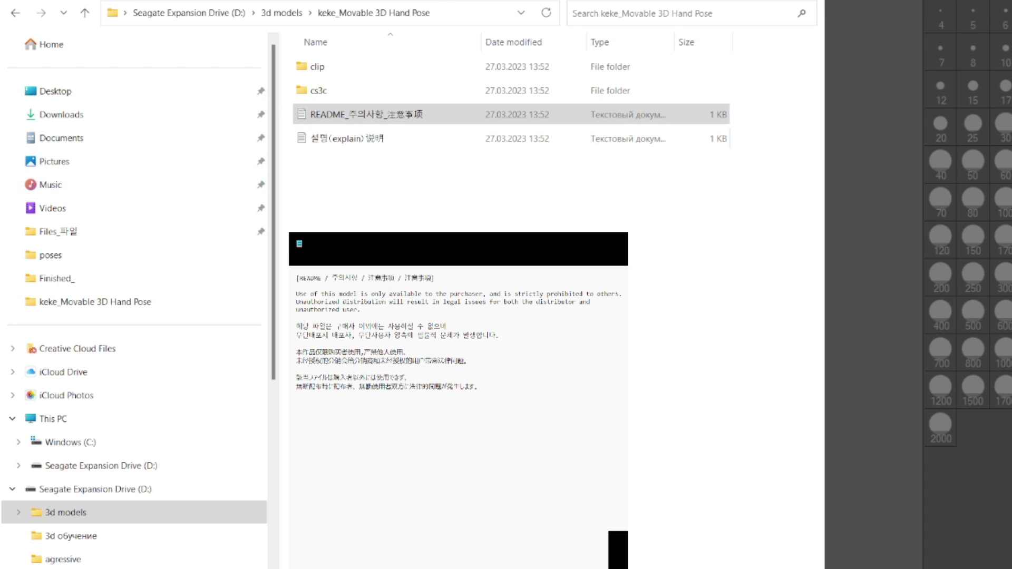
left_click(574, 241)
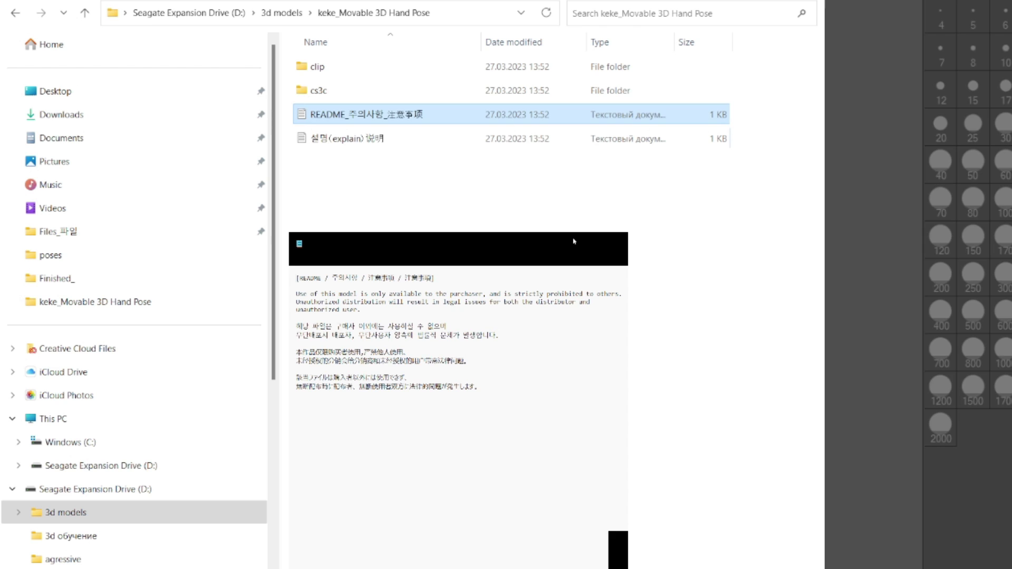
Open the Files folder inside Nal_ro_Deforme 3D Hands and look through its subfolders
key("alt+Tab")
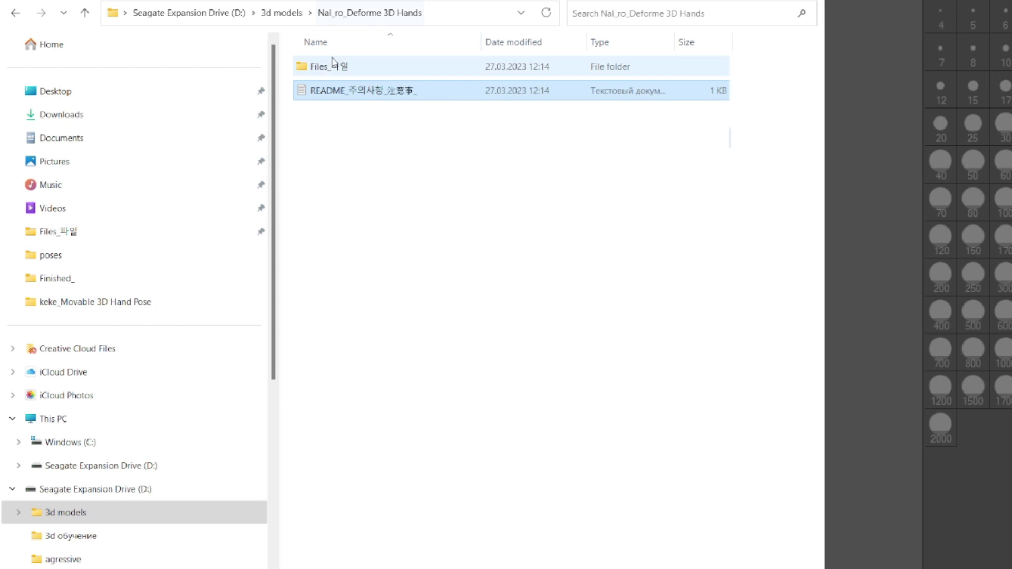
double_click(332, 65)
double_click(323, 66)
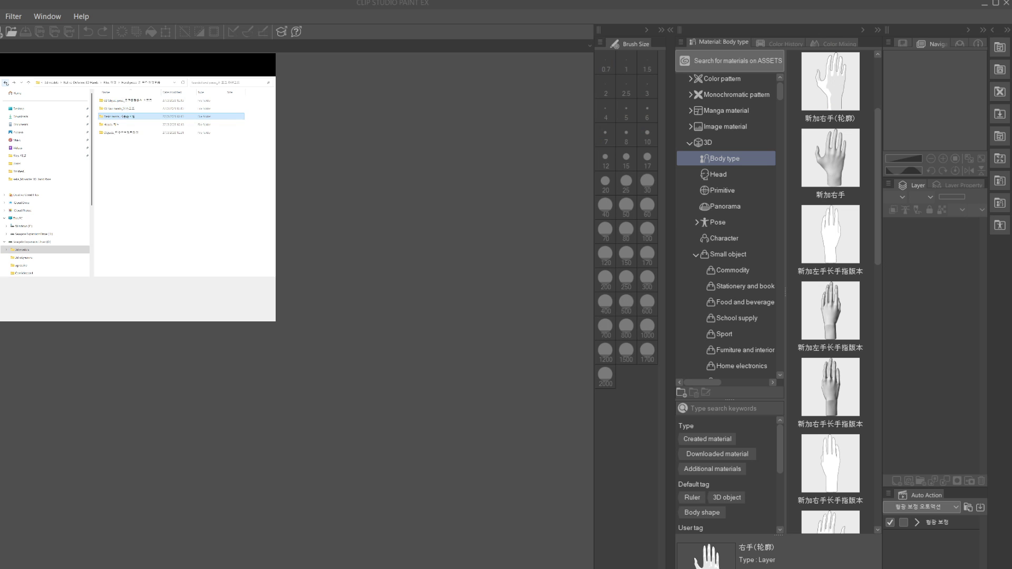
left_click(6, 82)
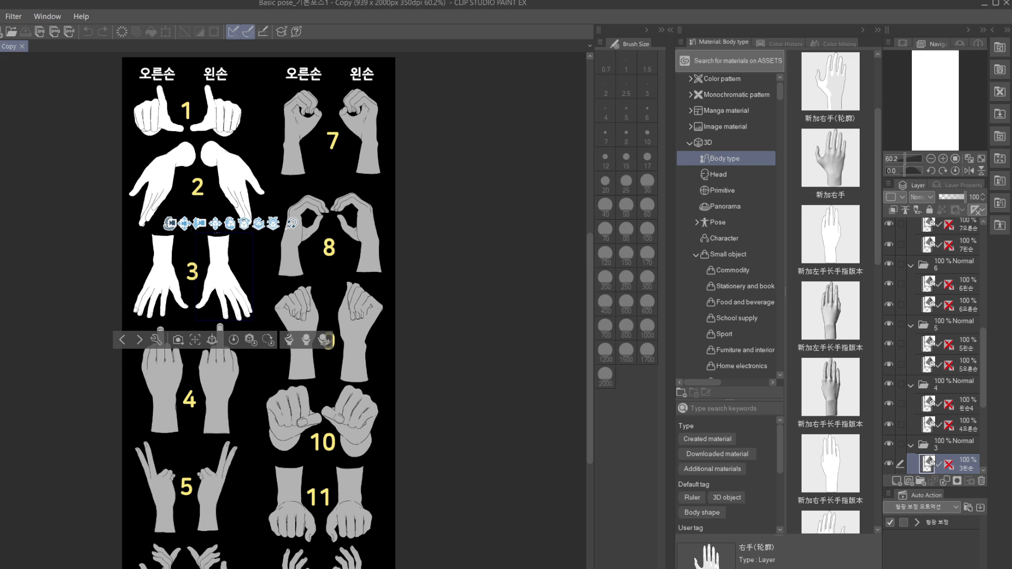
Examine the numbered hand layers of the Basic pose file and match pose 2 to its layers
scroll(931, 345, "up", 6)
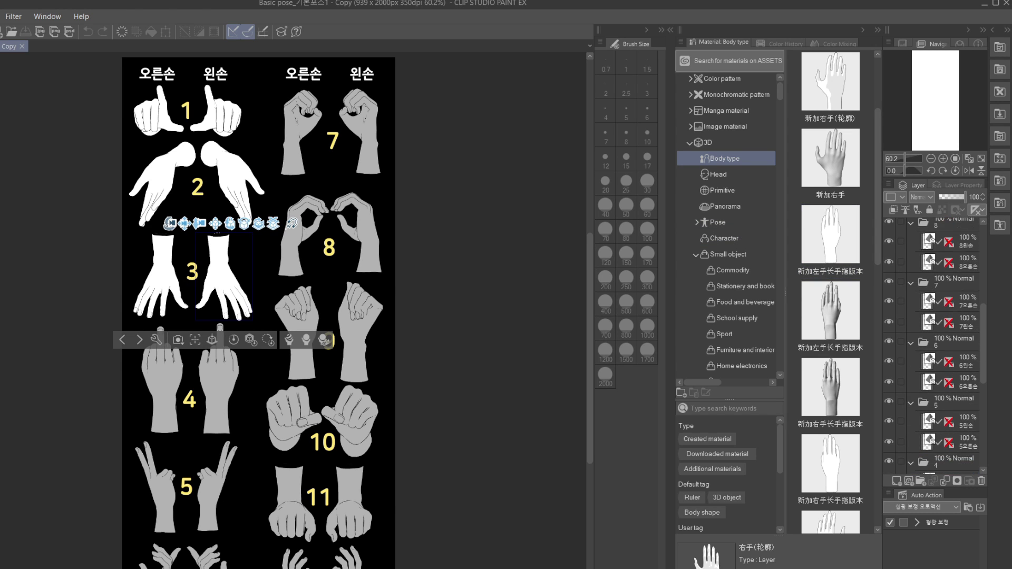
scroll(931, 345, "up", 1)
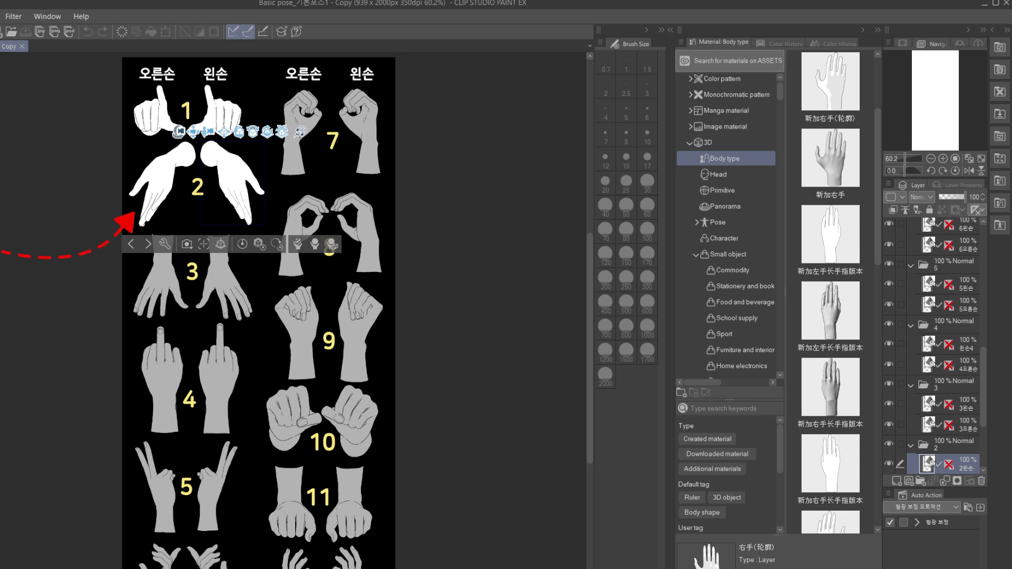
scroll(931, 346, "down", 2)
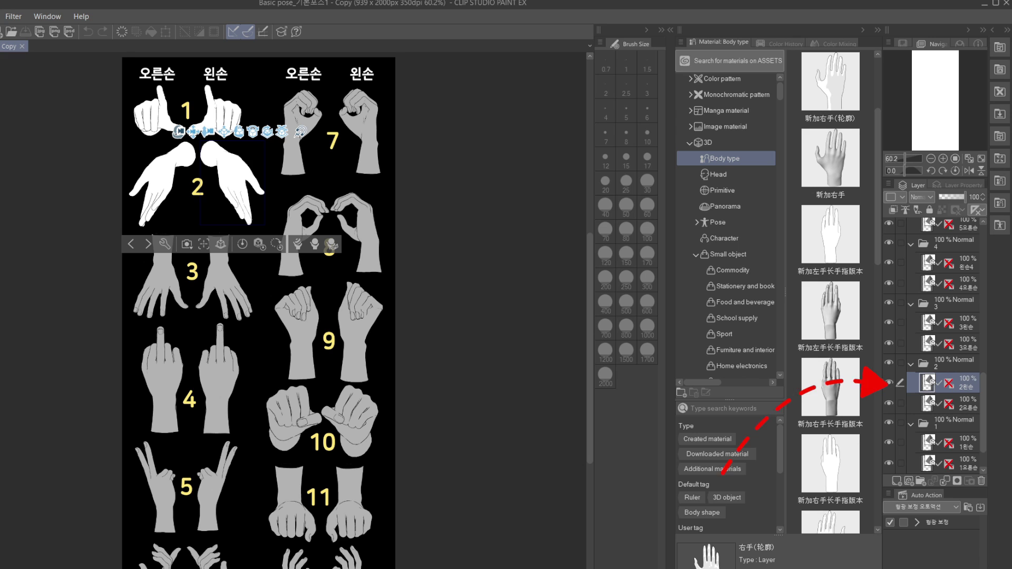
left_click(259, 164)
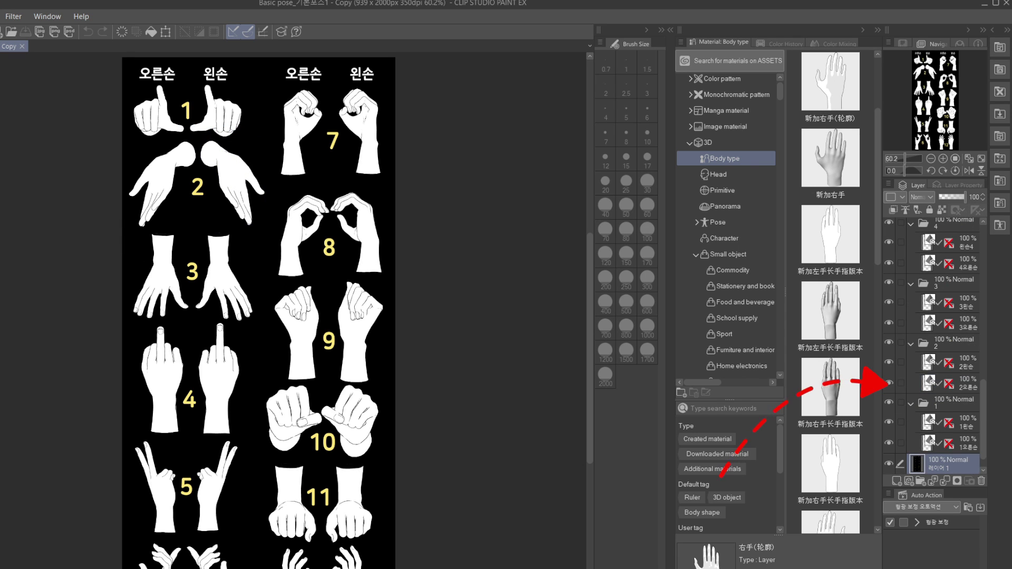
Register the pose 2 hand layers from the Basic pose file as materials in the 3D Pose category
left_click(149, 177)
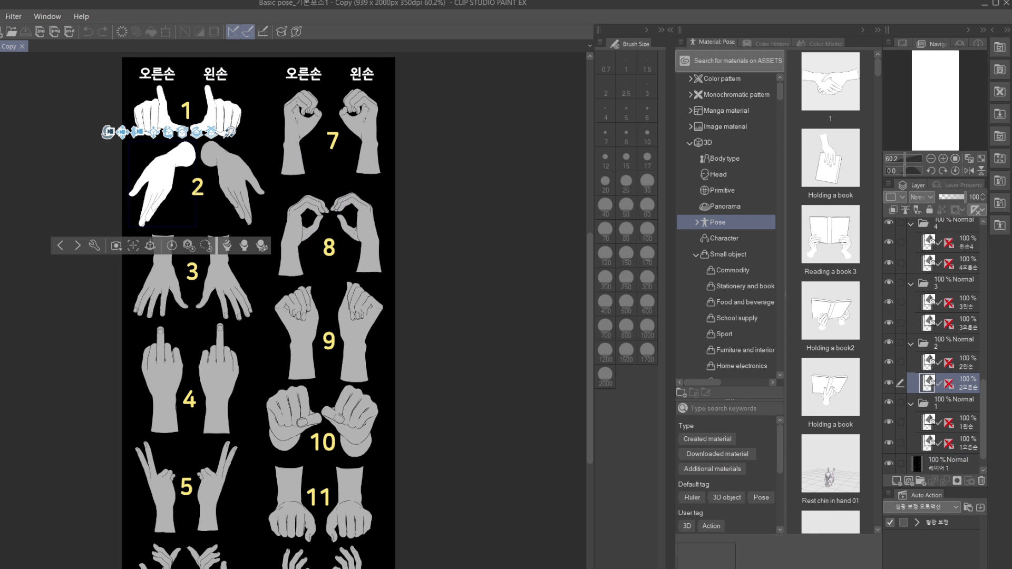
left_click(230, 177)
left_click_drag(966, 363, 830, 241)
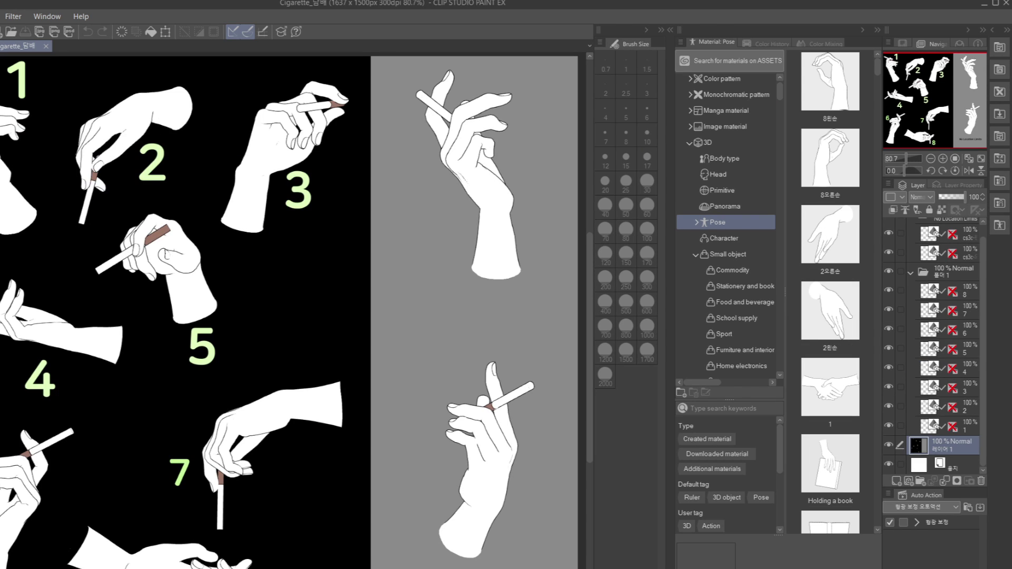
Register the lower cigarette-holding hand layer of the Cigarette file as a material in the Home electronics category of Small object
left_click(510, 399)
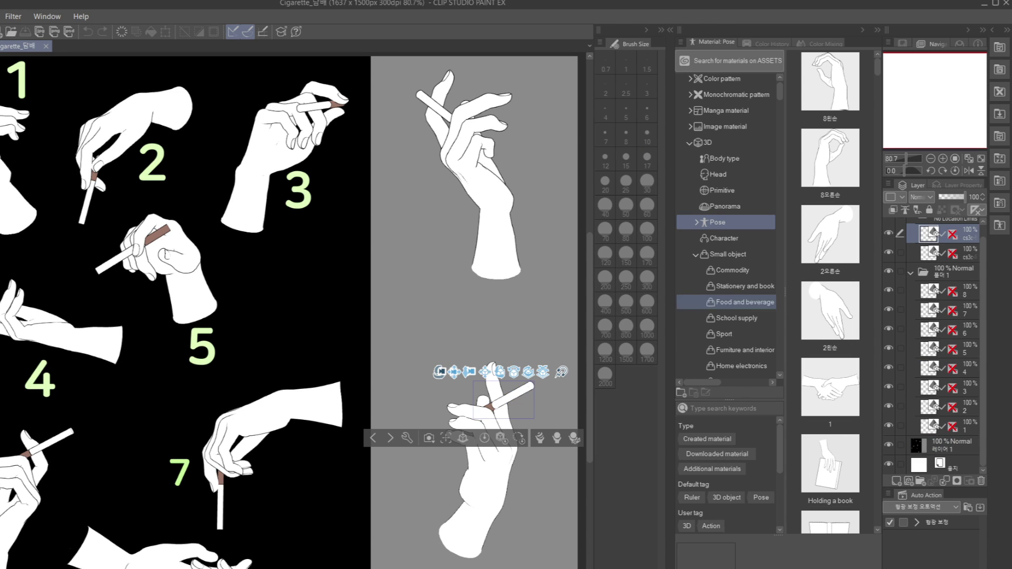
left_click(728, 254)
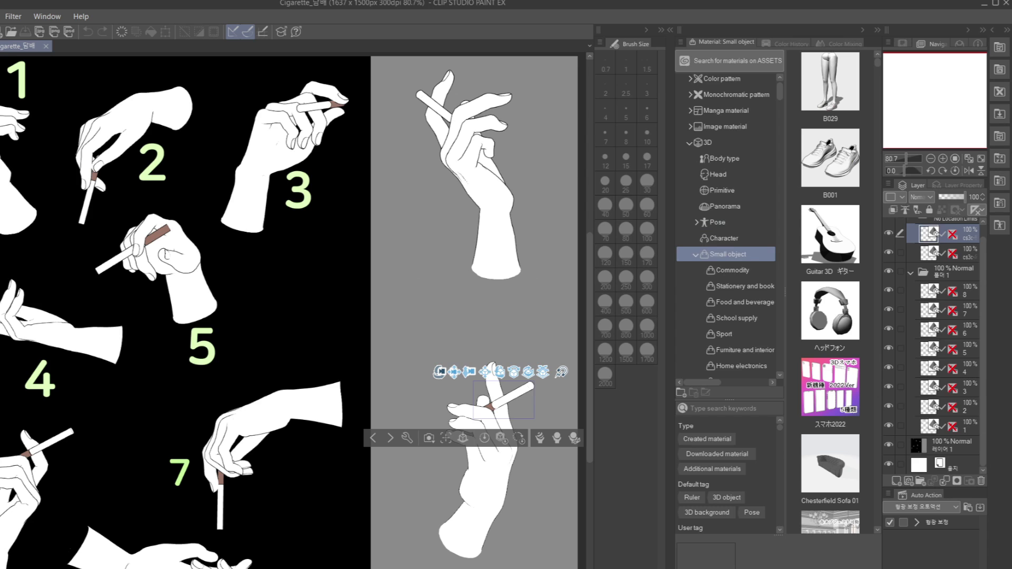
scroll(728, 263, "down", 2)
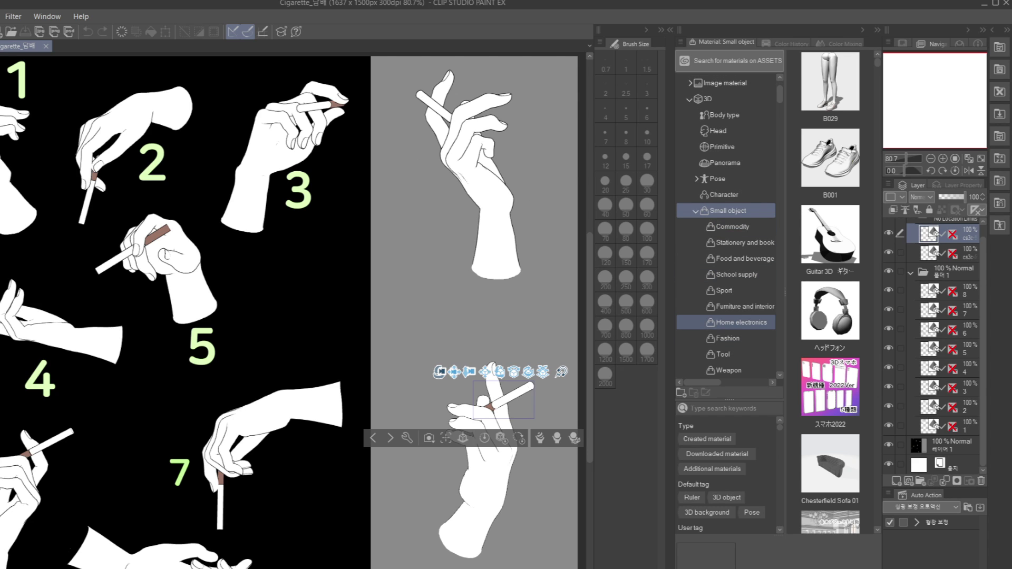
left_click(741, 322)
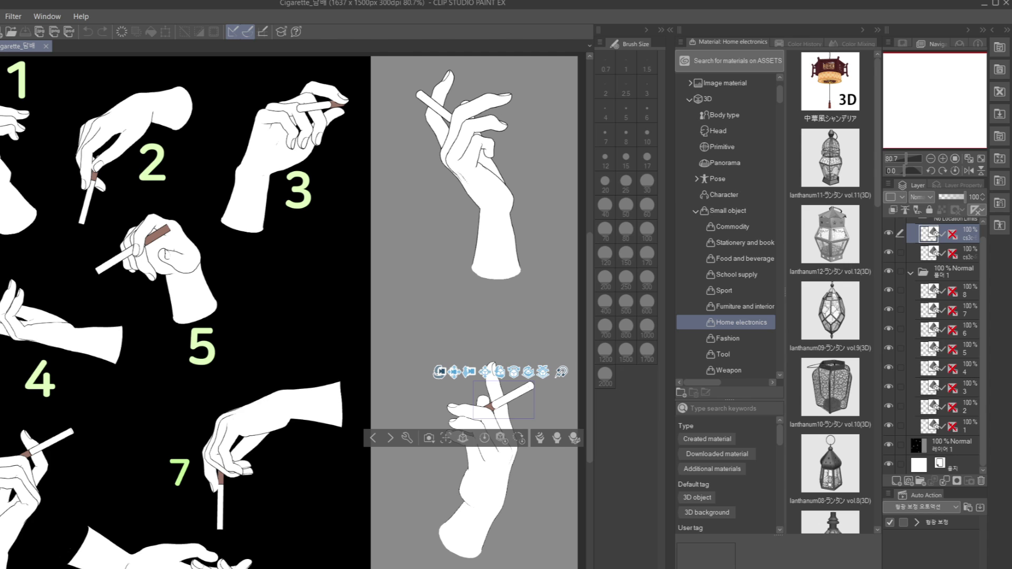
left_click_drag(946, 234, 831, 234)
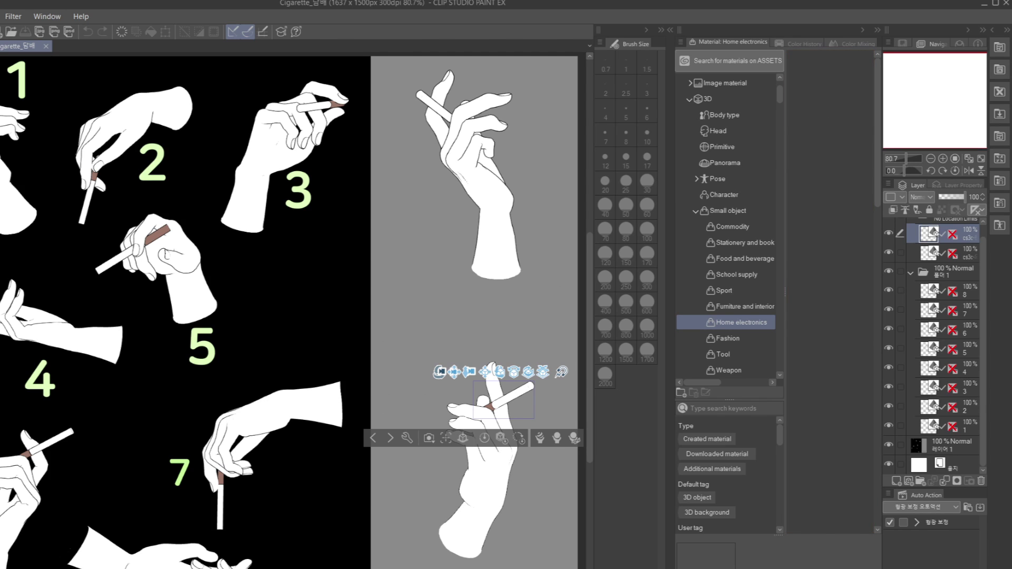
left_click(830, 88)
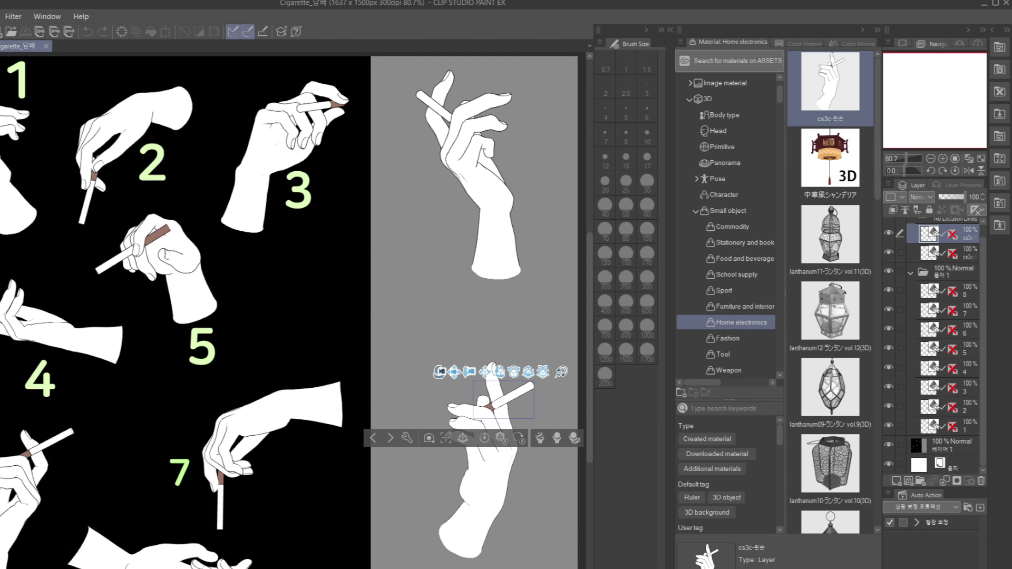
Try moving the separate parts of the upper No Location Limits hand, starting with its cigarette
left_click(966, 254)
left_click(441, 111)
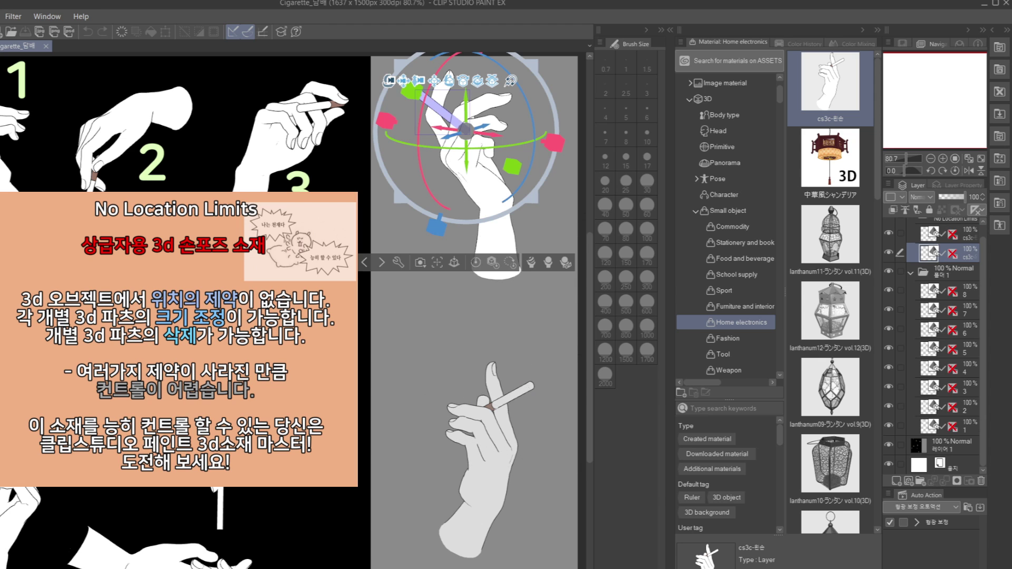
mouse_move(447, 137)
left_mouse_down()
mouse_move(429, 143)
mouse_move(438, 139)
left_mouse_up()
left_click(433, 115)
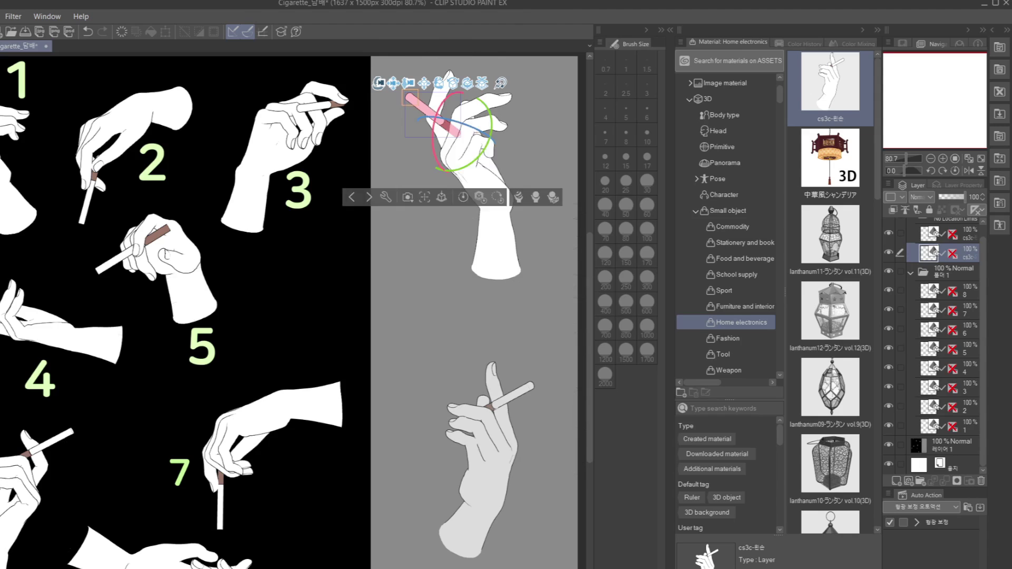
left_click(433, 114)
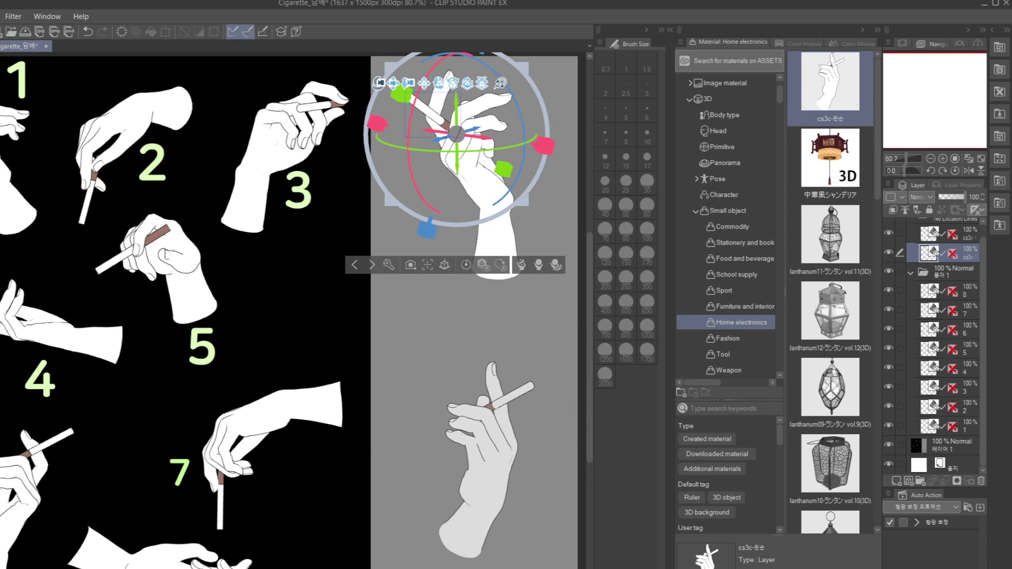
left_click_drag(474, 129, 461, 154)
left_click(493, 235)
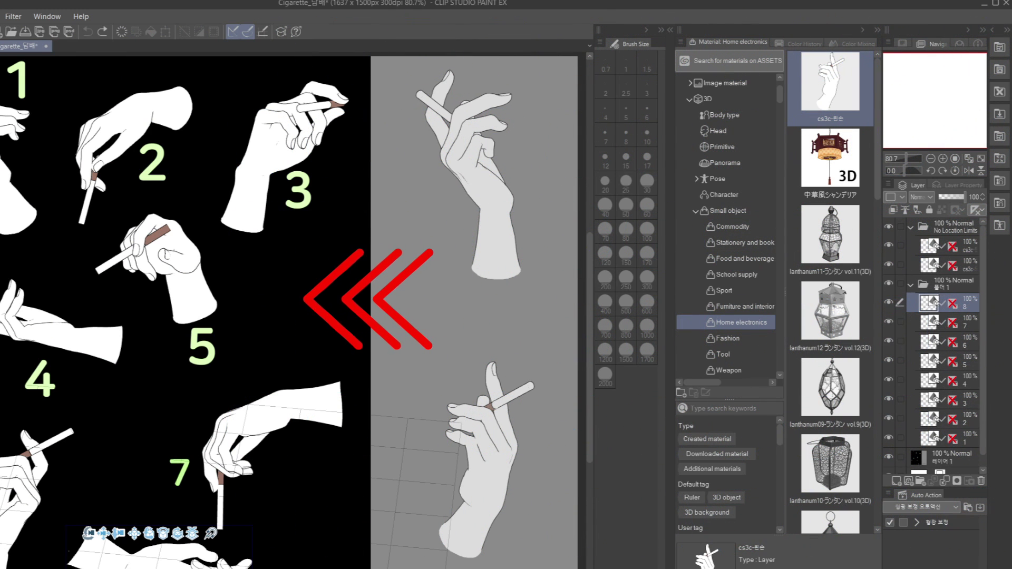
Try moving the wrist part of hand pose 7 independently of the rest of the hand
left_click(258, 415)
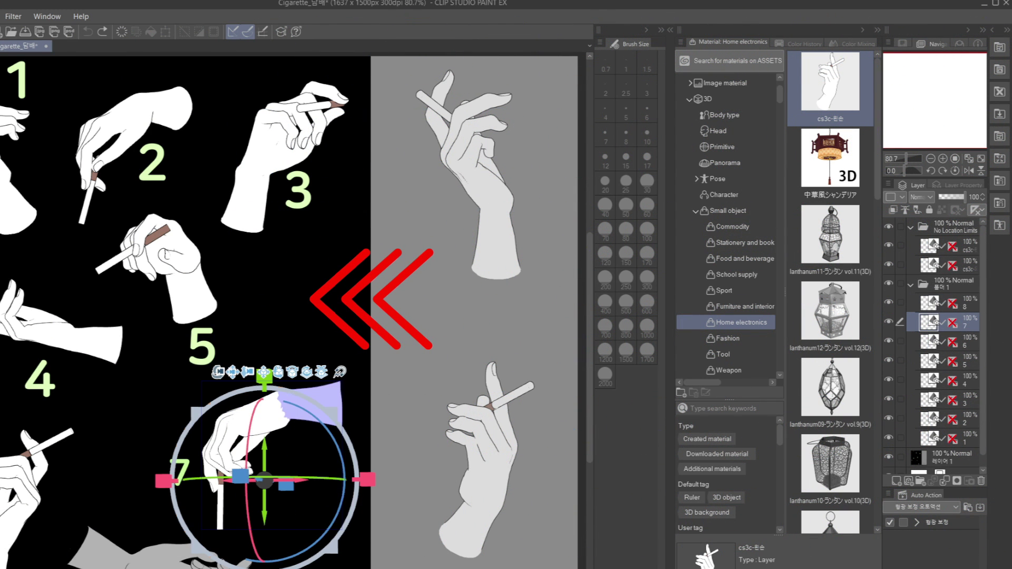
left_click(318, 405)
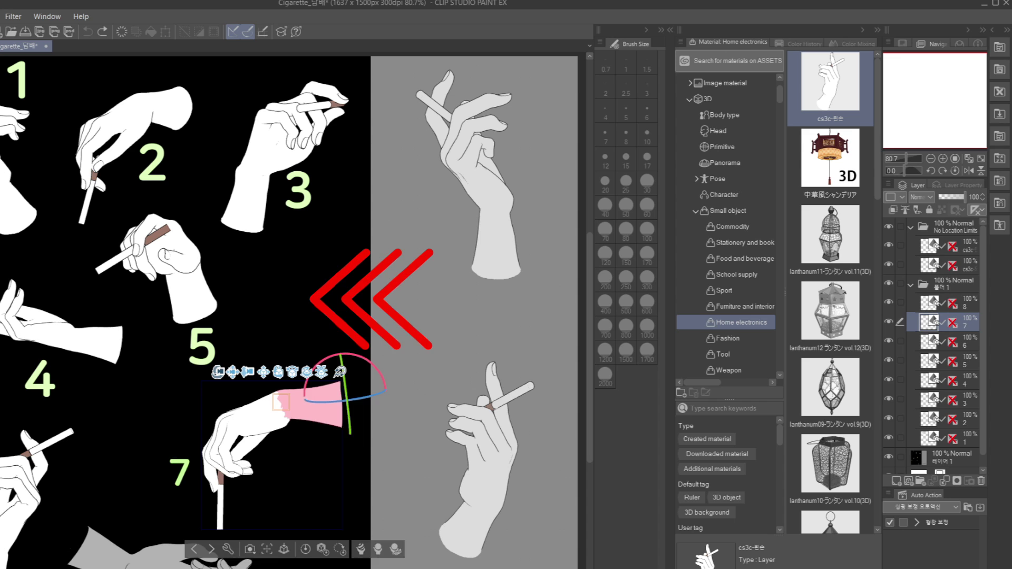
left_click(318, 405)
mouse_move(249, 440)
left_mouse_down()
mouse_move(246, 477)
mouse_move(252, 388)
mouse_move(247, 446)
left_mouse_up()
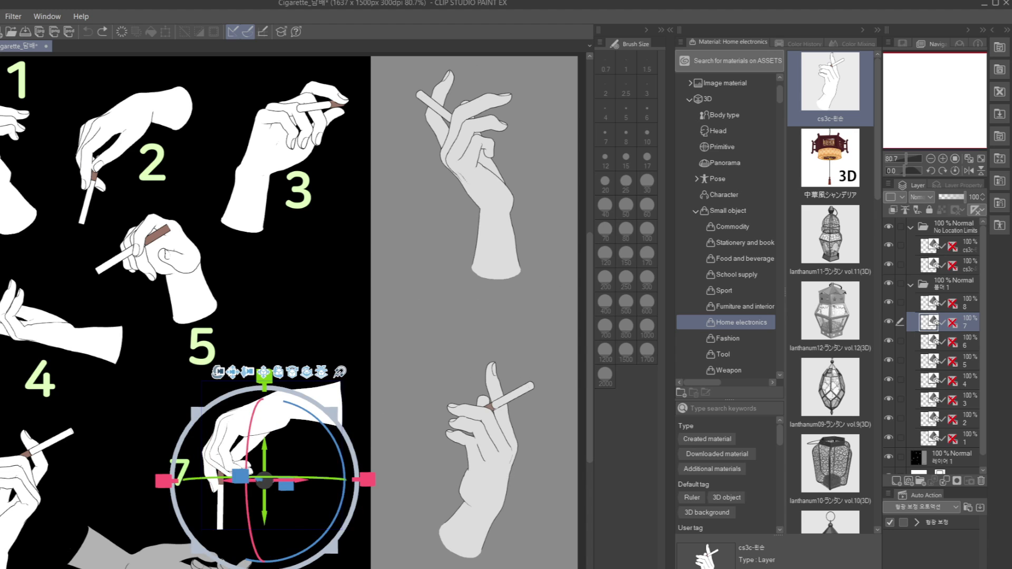
Shift the cigarette of the lower No Location Limits hand slightly and place a second cigarette beside the hand
left_click(488, 459)
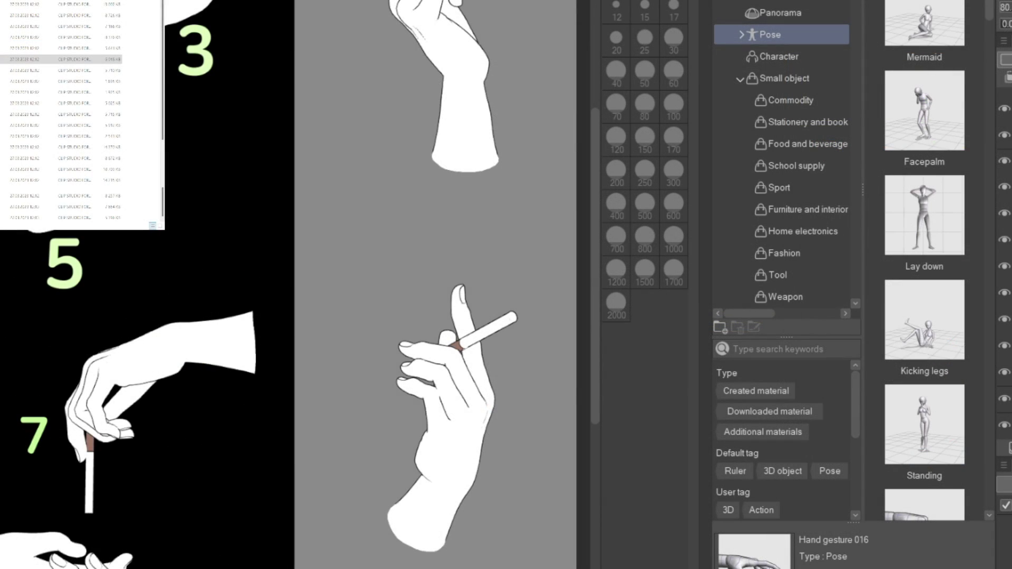
left_click(474, 337)
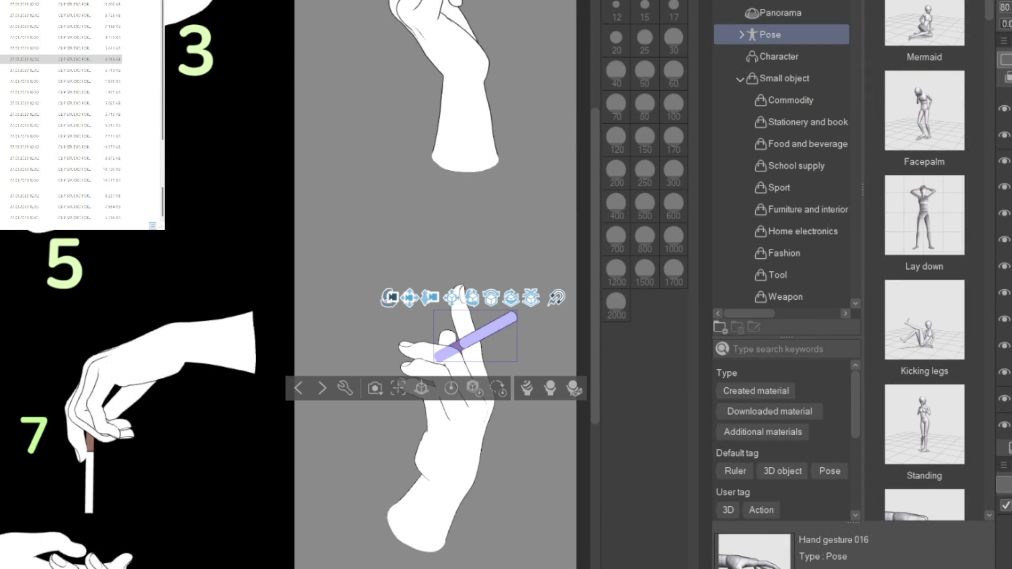
left_click(477, 338)
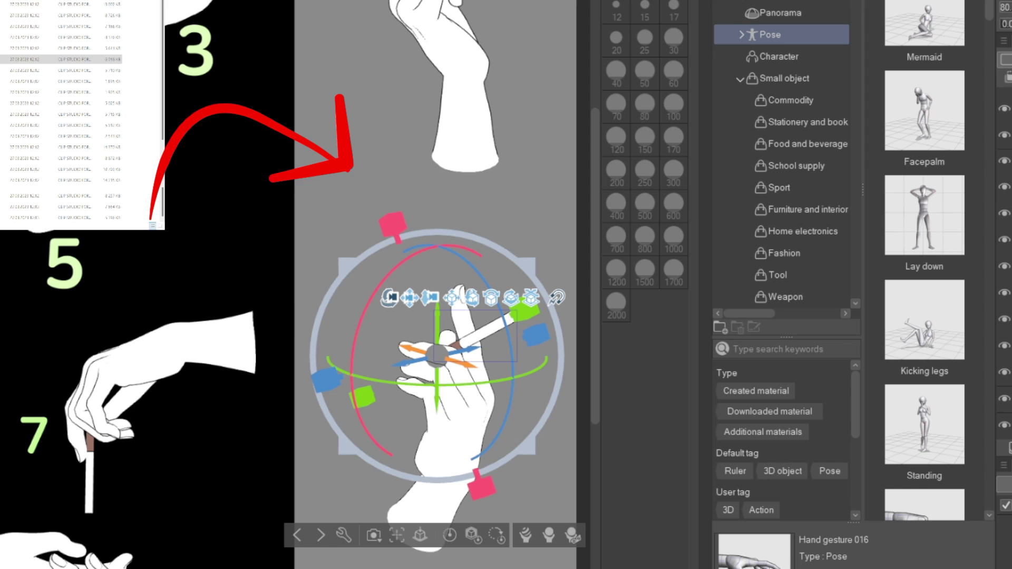
left_click_drag(461, 363, 467, 364)
mouse_move(442, 327)
left_mouse_down()
mouse_move(442, 312)
mouse_move(441, 332)
mouse_move(442, 320)
left_mouse_up()
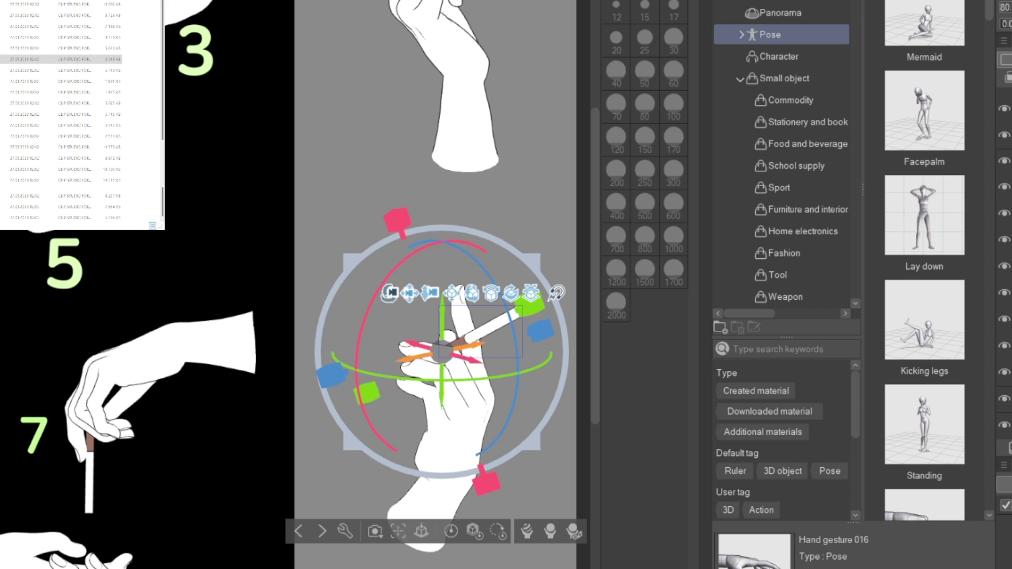
left_click(482, 330)
left_click(494, 327)
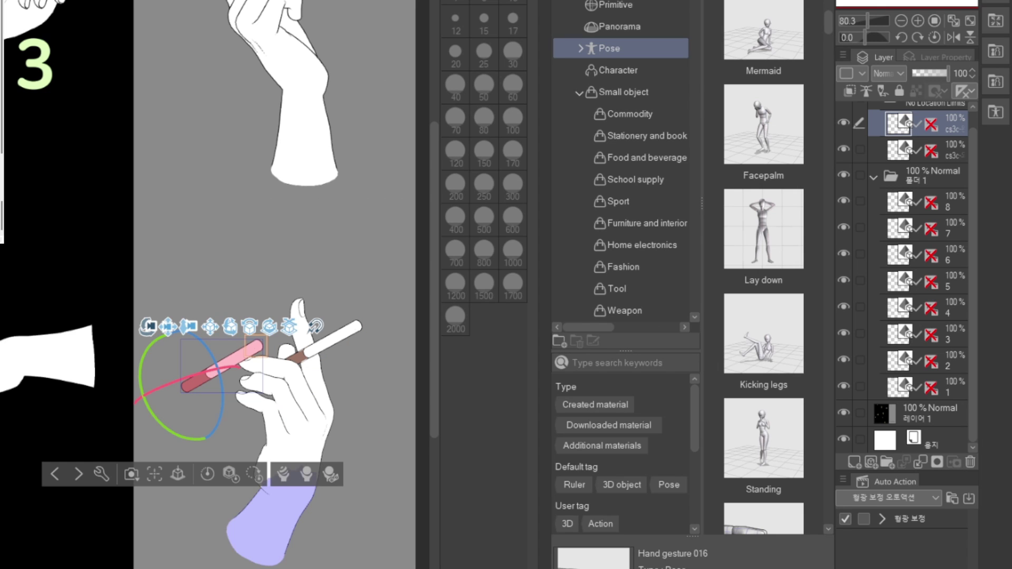
Delete the lower hand and the cigarette it held, and select the remaining cigarette
left_click(263, 519)
key("Delete")
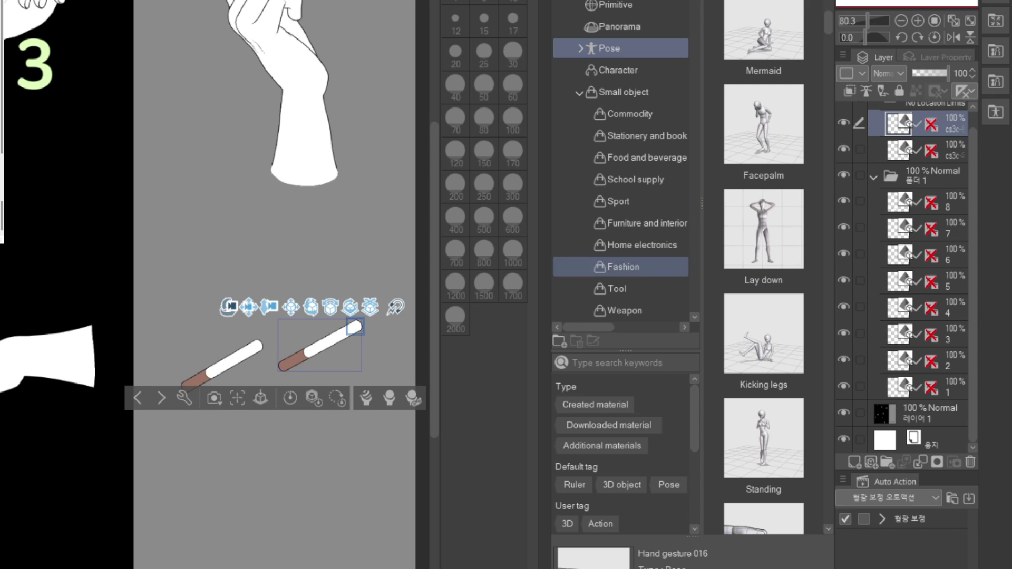
left_click(328, 342)
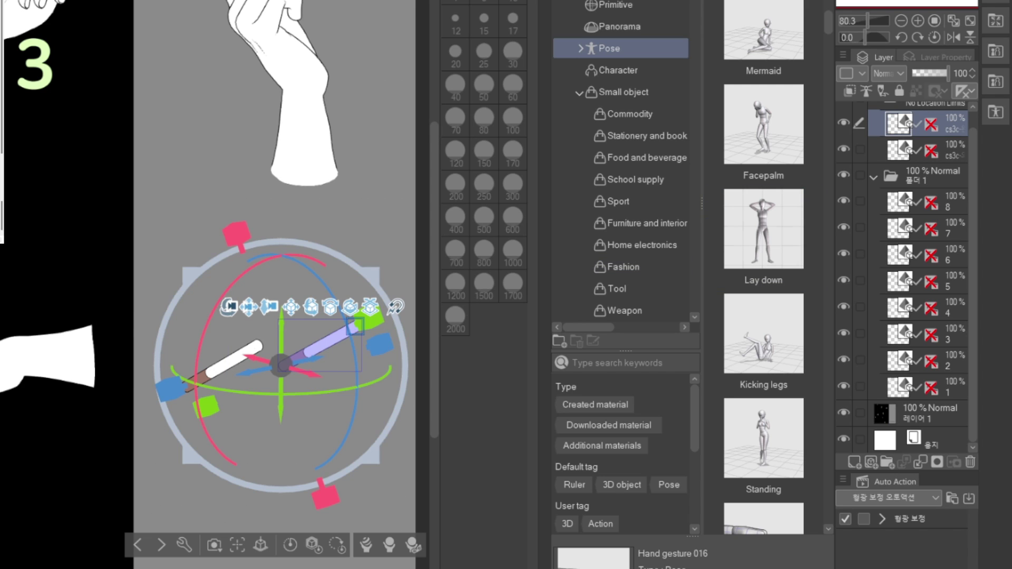
key("Delete")
left_click(232, 360)
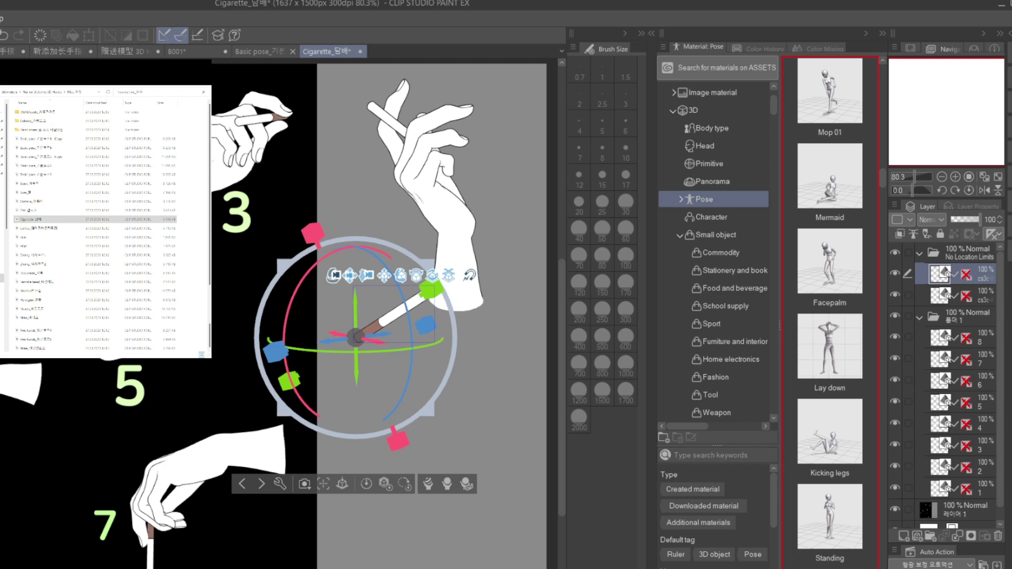
Browse the pose materials and pan the camera view of coffee-cup hand 4
scroll(830, 311, "up", 5)
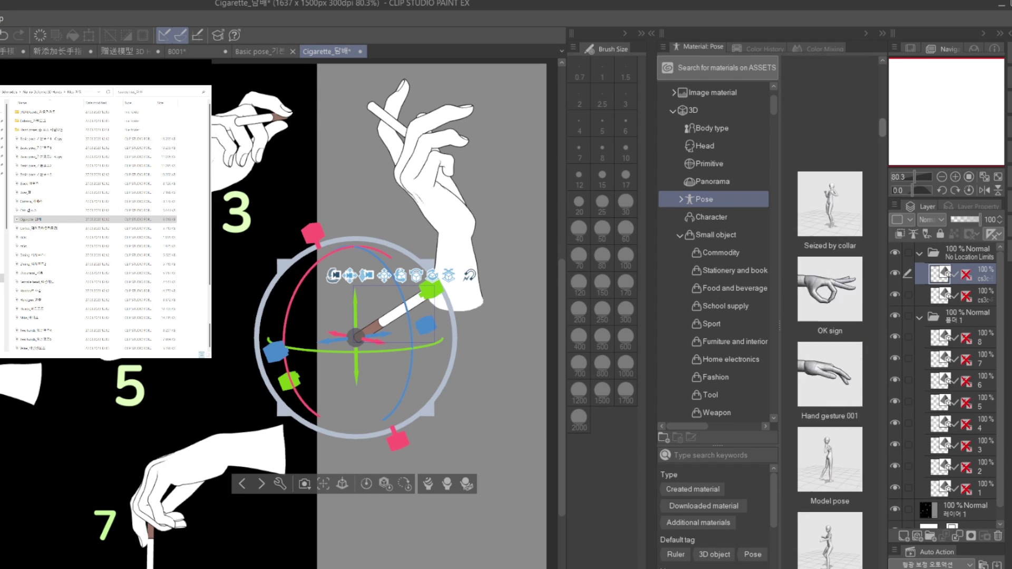
scroll(830, 311, "up", 5)
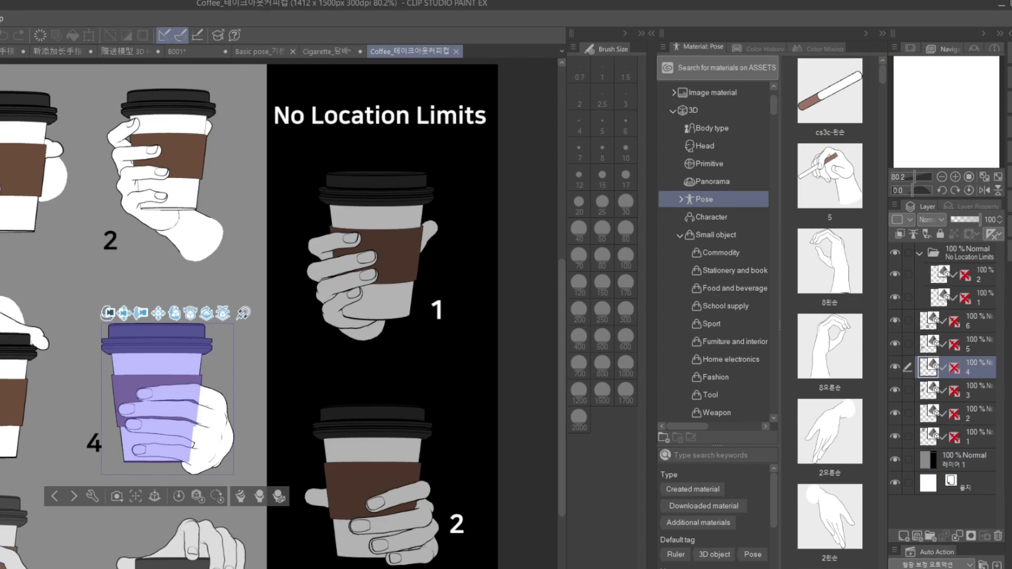
left_click_drag(124, 315, 92, 316)
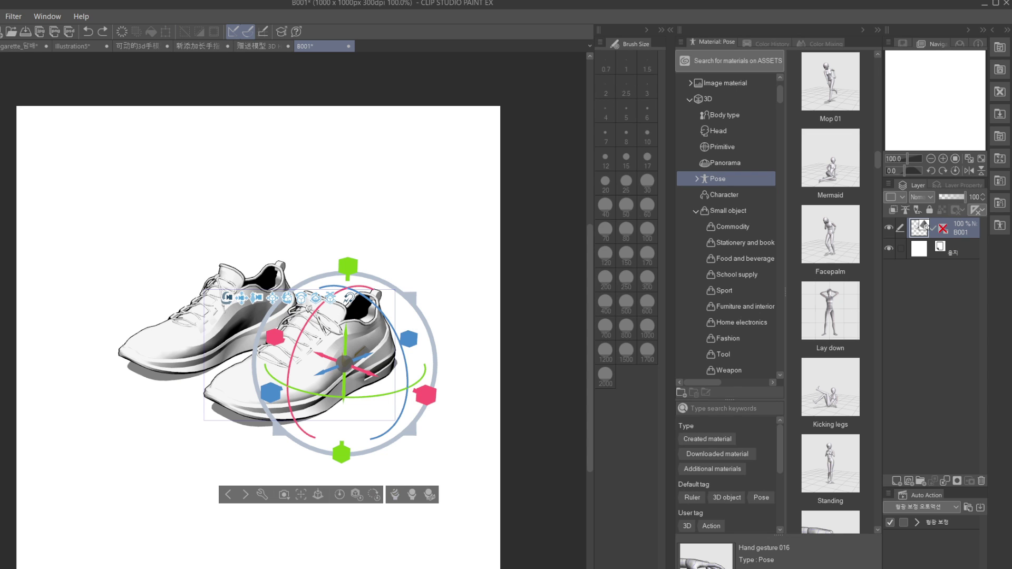
Switch the front sneaker to its red colour variation
key("ctrl+y")
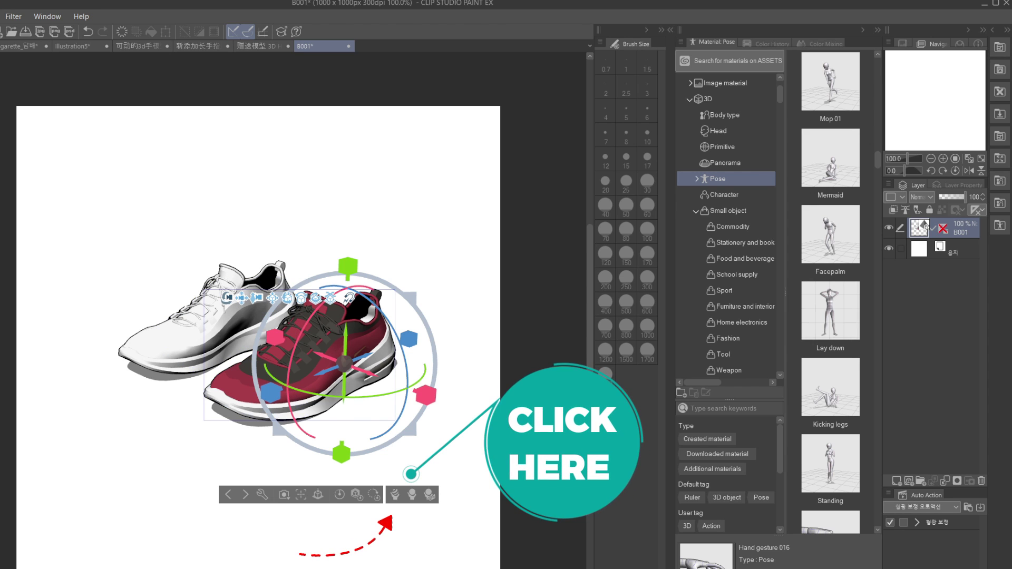
left_click(413, 494)
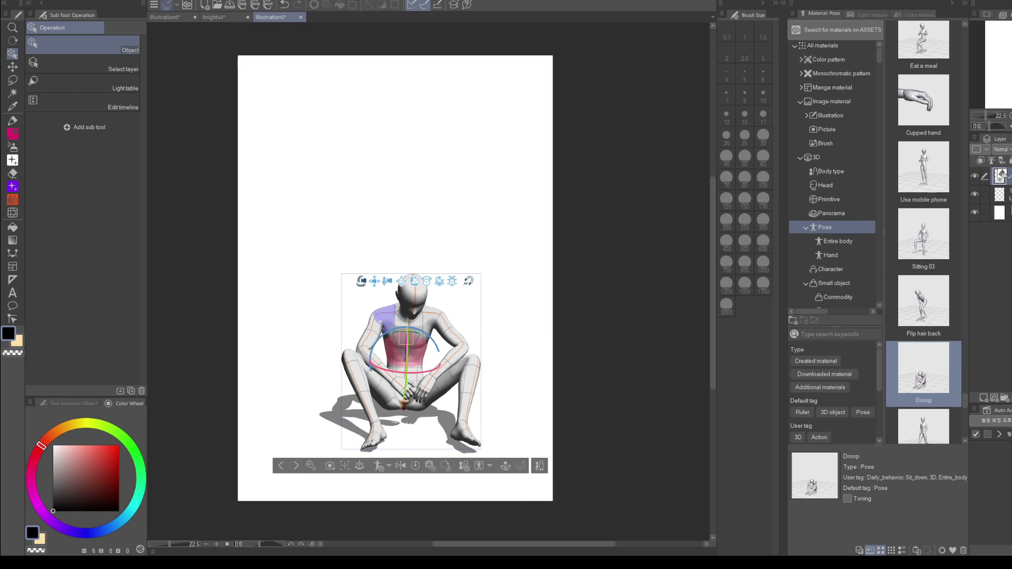
Adjust the seated Droop figure's shoulder, chest and head
left_click(384, 319)
left_click_drag(380, 345, 370, 340)
left_click(407, 333)
left_click(411, 303)
left_click_drag(412, 304, 402, 290)
Move the seated figure higher on the canvas and adjust its raised arm over the knee
left_click(405, 368)
left_click_drag(404, 393, 406, 318)
left_click_drag(457, 285, 469, 296)
left_click(409, 266)
left_click_drag(377, 259, 399, 260)
left_click(381, 249)
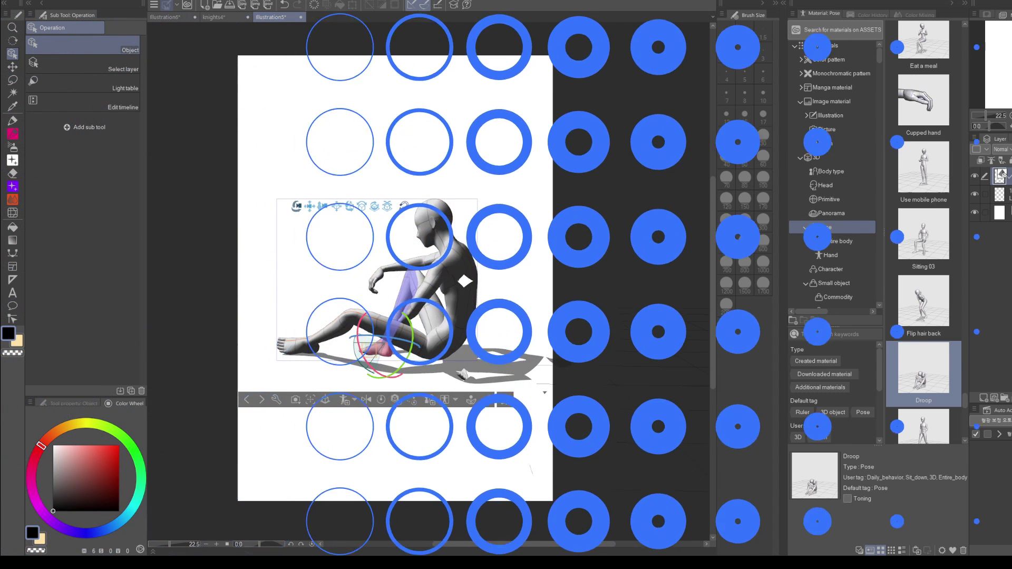
left_click(373, 266)
Rotate the seated figure's upper arms so that one arm rests on its raised knee
left_click(439, 259)
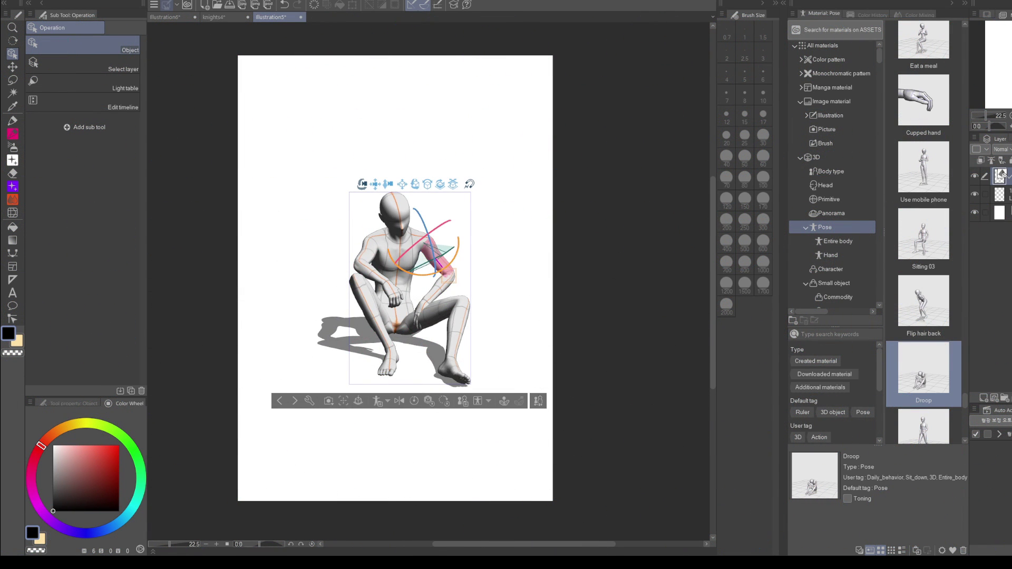
left_click_drag(433, 237, 436, 262)
left_click_drag(379, 242, 370, 243)
left_click_drag(368, 270, 366, 272)
left_click(436, 256)
left_click_drag(438, 259, 435, 261)
left_click(371, 314)
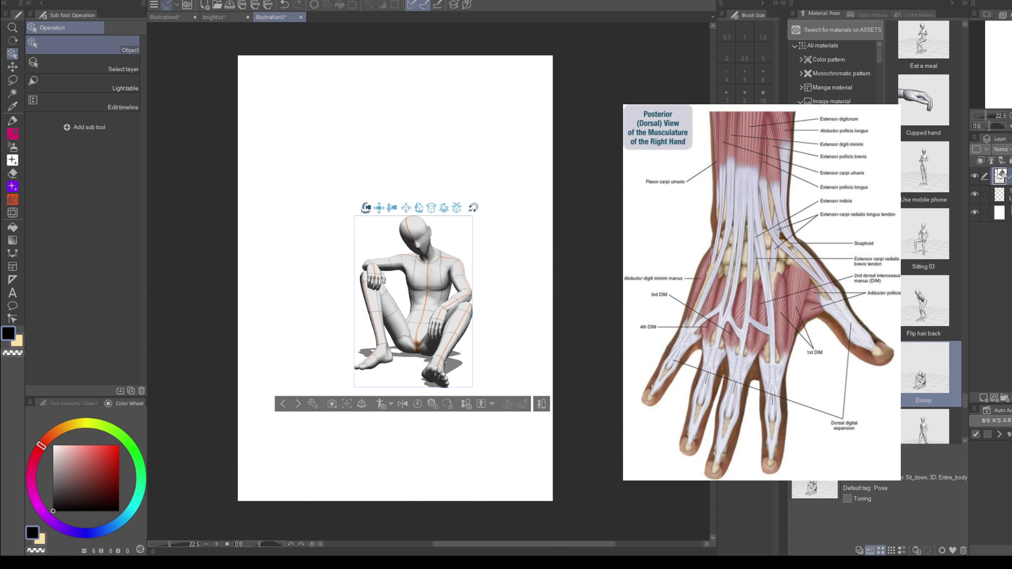
Stretch the figure's left leg forward and refine the arm on that side while turning the camera
left_click_drag(448, 340, 406, 363)
mouse_move(366, 207)
left_mouse_down()
mouse_move(321, 211)
mouse_move(453, 214)
mouse_move(370, 216)
left_mouse_up()
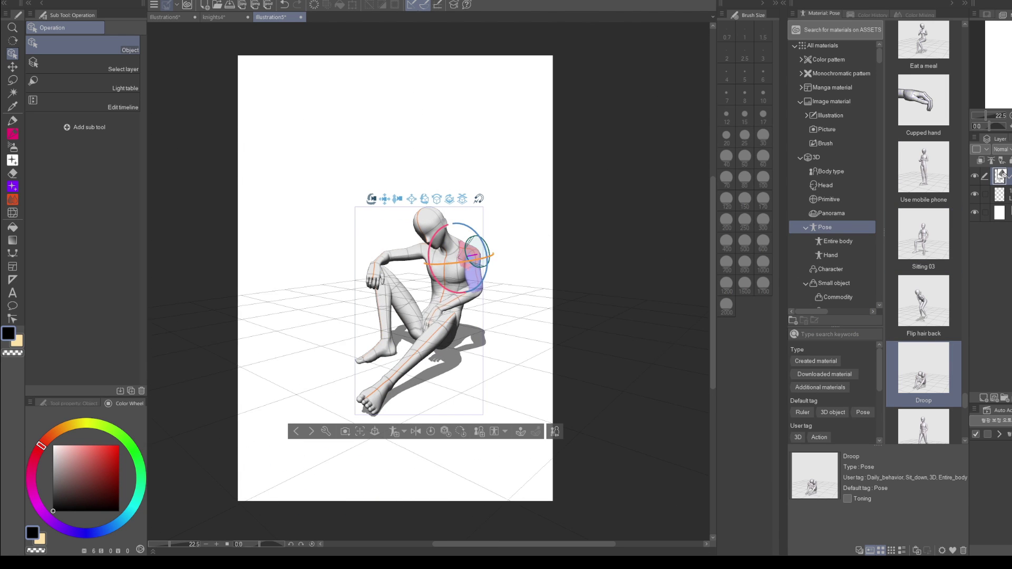
left_click(458, 297)
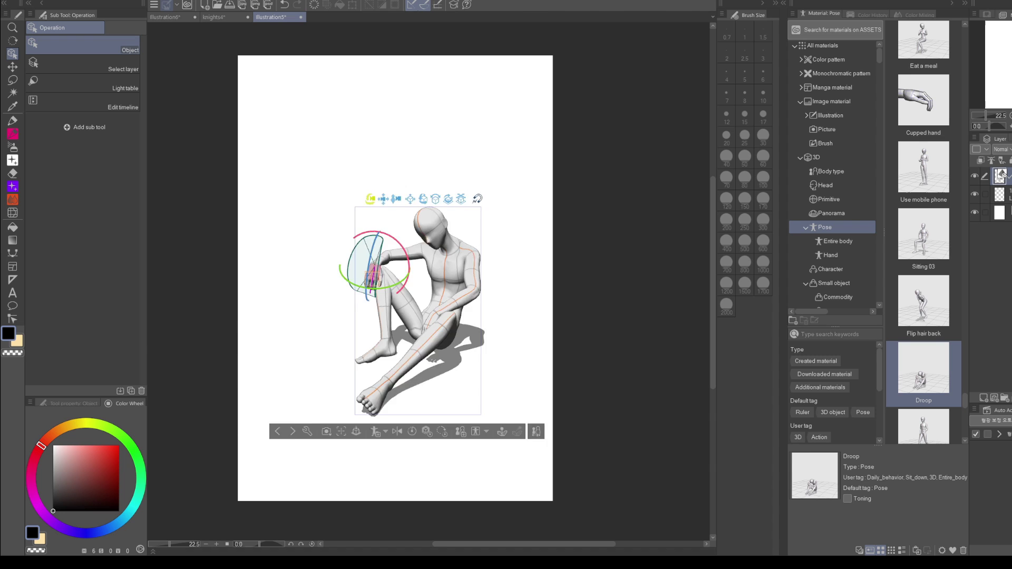
left_click_drag(370, 199, 418, 173)
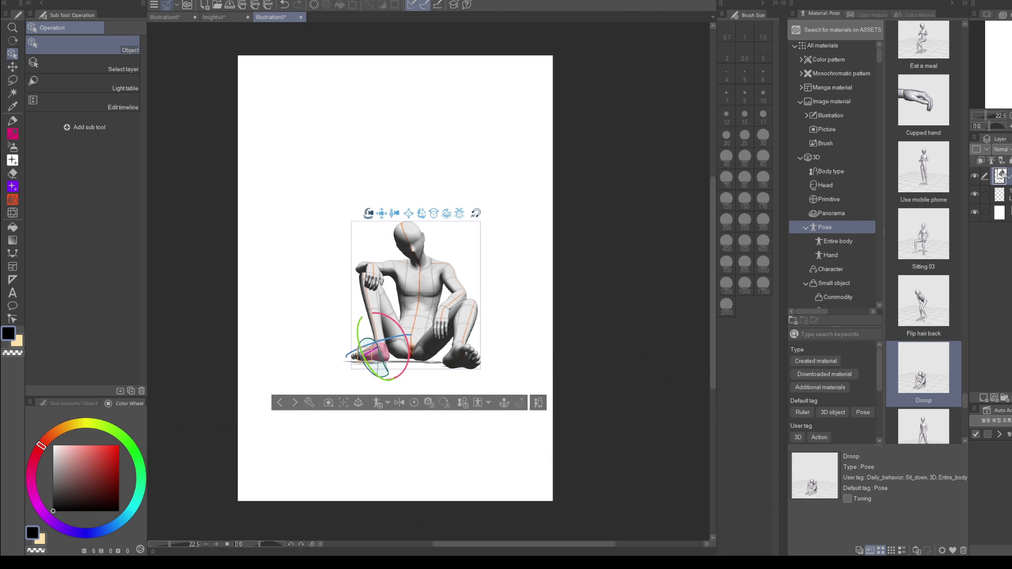
Orbit the camera around the seated figure to a near-front view, checking its legs and feet
left_click_drag(368, 214, 445, 216)
left_click_drag(322, 216, 252, 246)
left_click(336, 341)
left_click(330, 334)
left_click(397, 347)
left_click_drag(380, 210, 350, 213)
left_click_drag(340, 214, 347, 225)
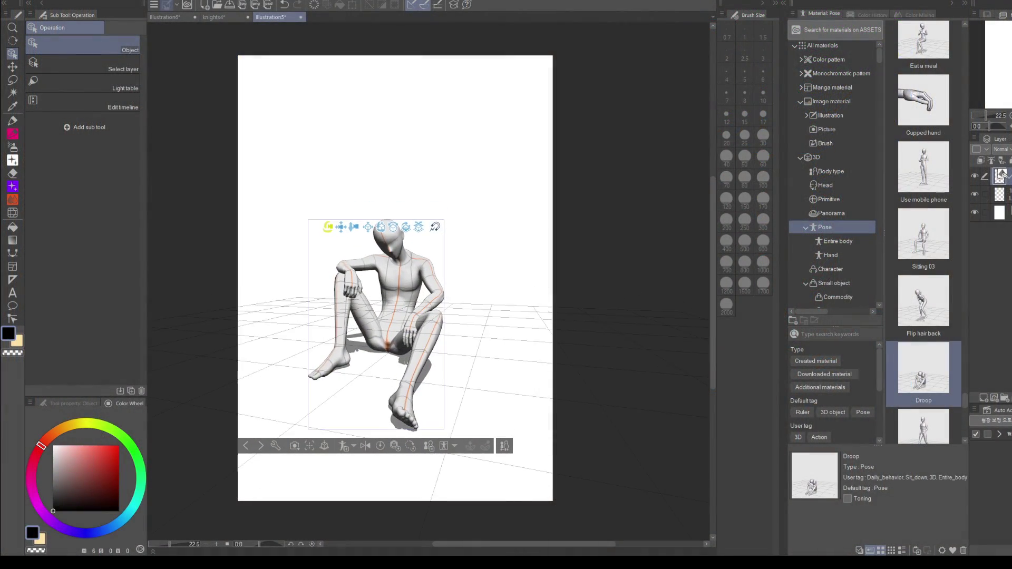
mouse_move(328, 226)
left_mouse_down()
mouse_move(264, 230)
mouse_move(326, 226)
left_mouse_up()
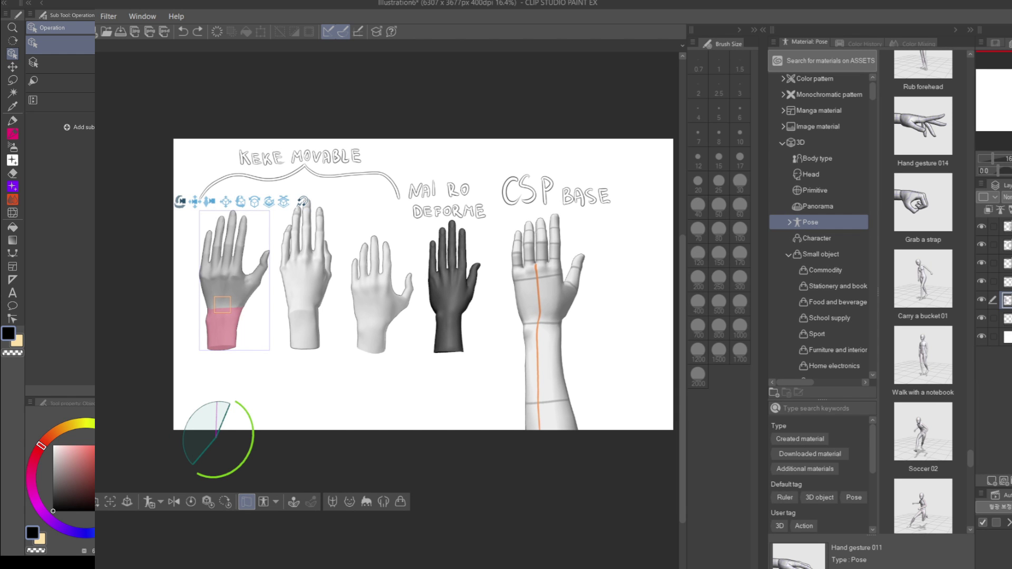
Select the wrist of the second Keke movable hand in the hand comparison
left_click(305, 325)
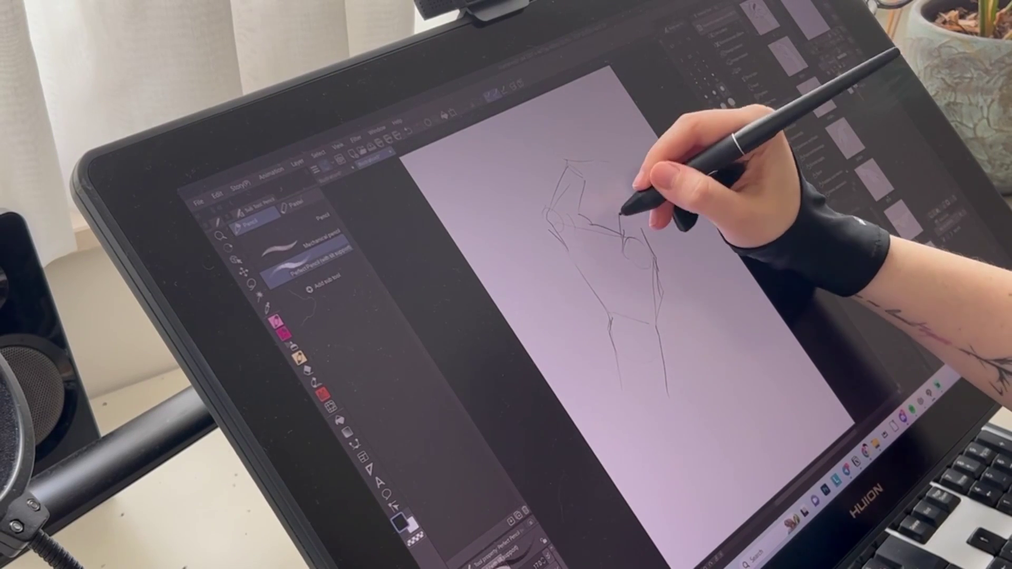
mouse_move(628, 172)
left_mouse_down()
mouse_move(638, 206)
mouse_move(579, 208)
mouse_move(598, 159)
mouse_move(577, 154)
mouse_move(628, 161)
mouse_move(558, 228)
mouse_move(564, 174)
mouse_move(547, 196)
mouse_move(562, 227)
mouse_move(587, 214)
mouse_move(588, 182)
mouse_move(638, 173)
mouse_move(603, 226)
mouse_move(598, 196)
mouse_move(632, 185)
mouse_move(619, 232)
mouse_move(596, 215)
mouse_move(598, 192)
mouse_move(638, 182)
mouse_move(602, 222)
left_mouse_up()
left_click_drag(546, 200, 562, 219)
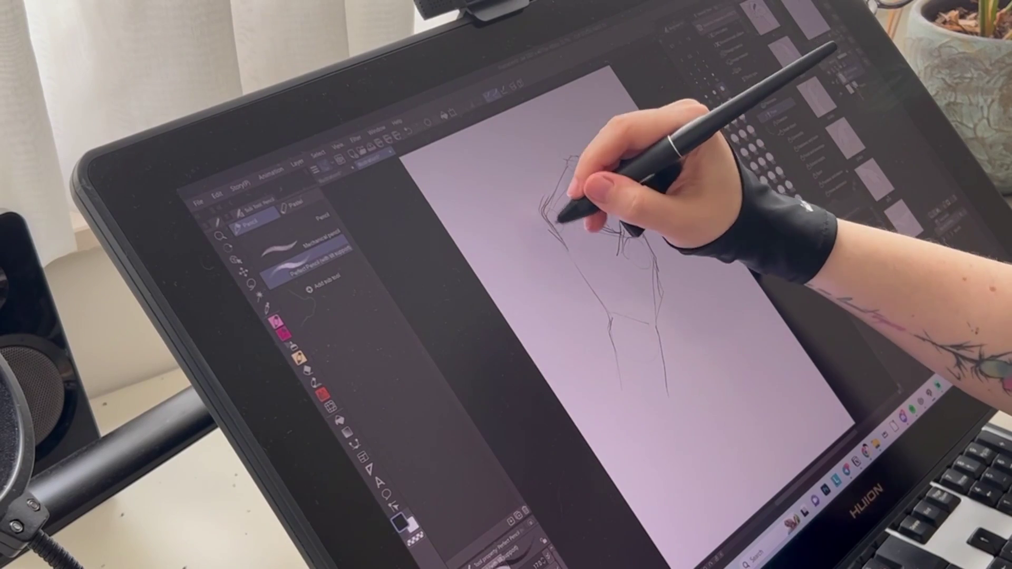
mouse_move(628, 181)
left_mouse_down()
mouse_move(653, 235)
mouse_move(662, 416)
left_mouse_up()
left_click_drag(611, 319, 615, 407)
left_click_drag(564, 243, 611, 317)
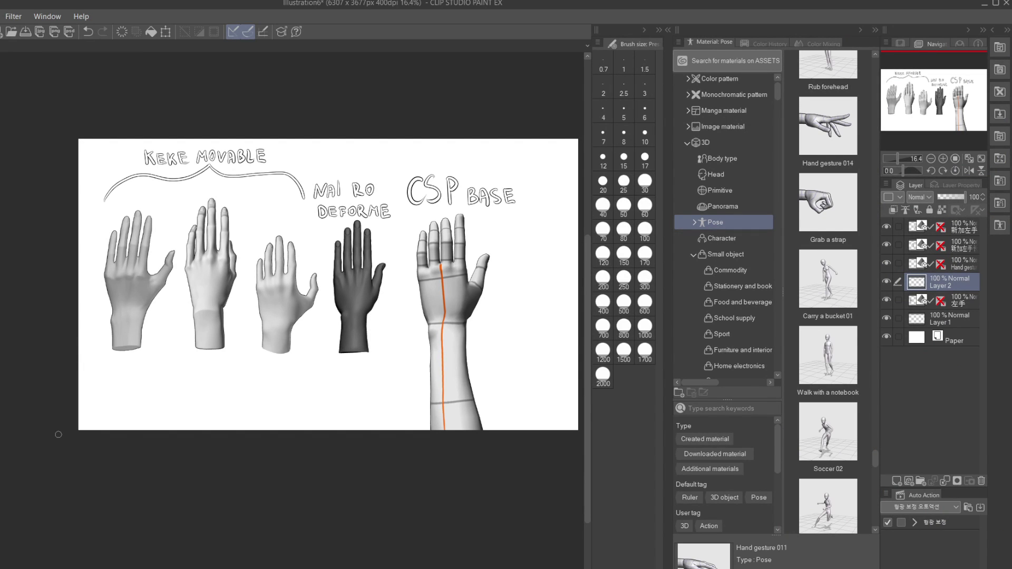
Pick the first Keke movable hand by its forearm in the hand comparison
left_click(964, 227)
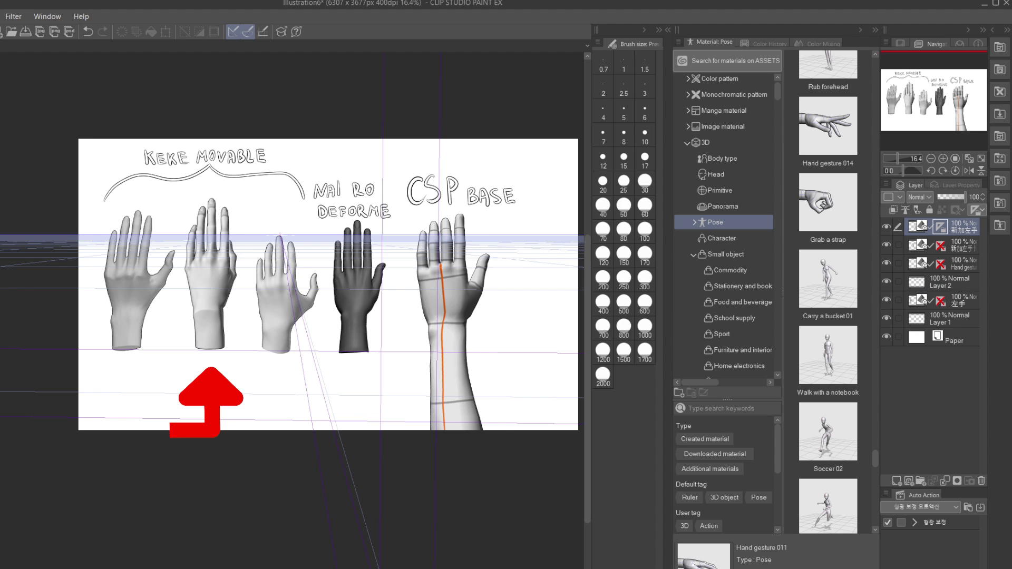
left_click(127, 329)
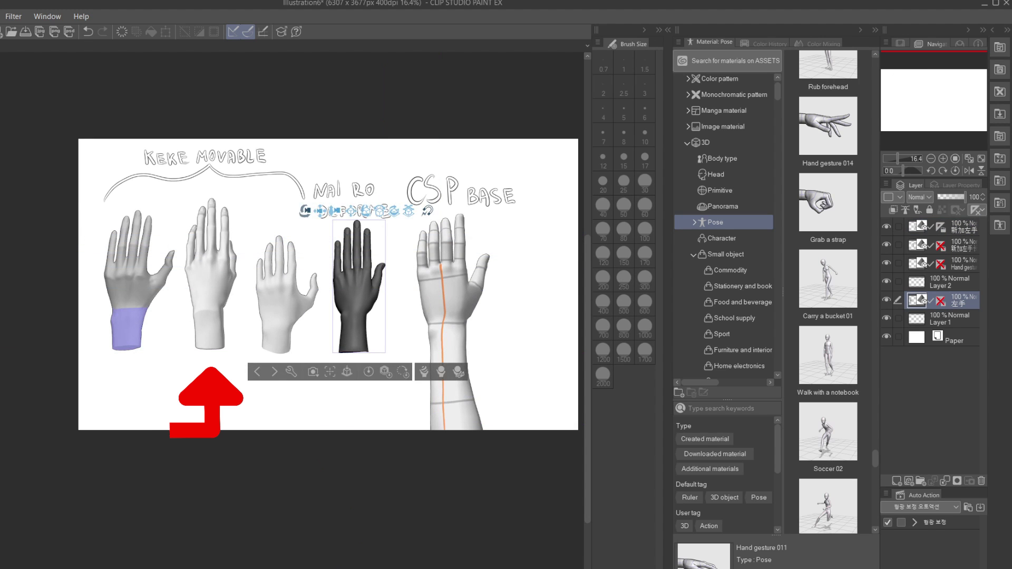
left_click(129, 328)
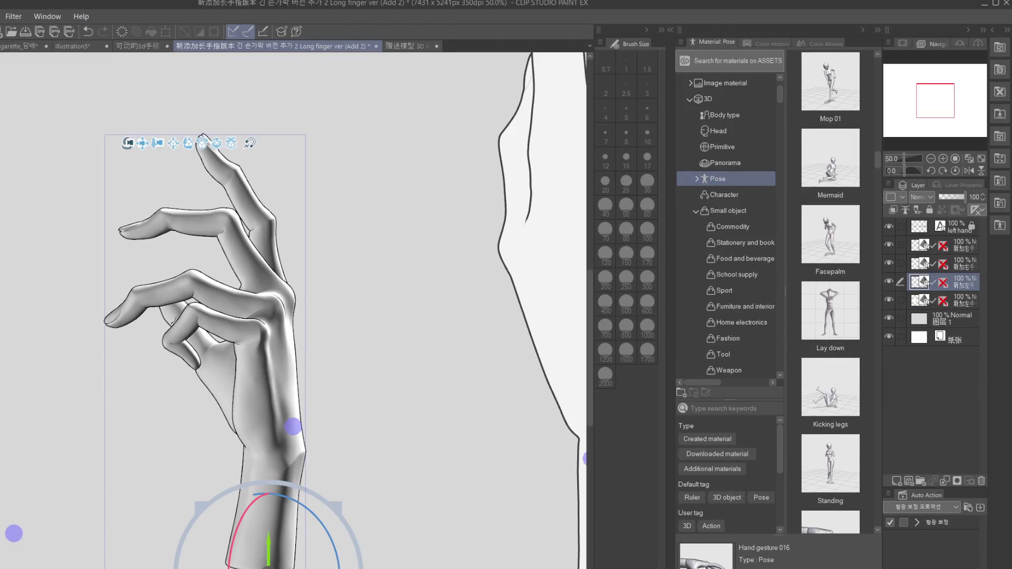
Turn the long-finger left hand model so that its palm faces the viewer
left_click(951, 319)
left_click(258, 522)
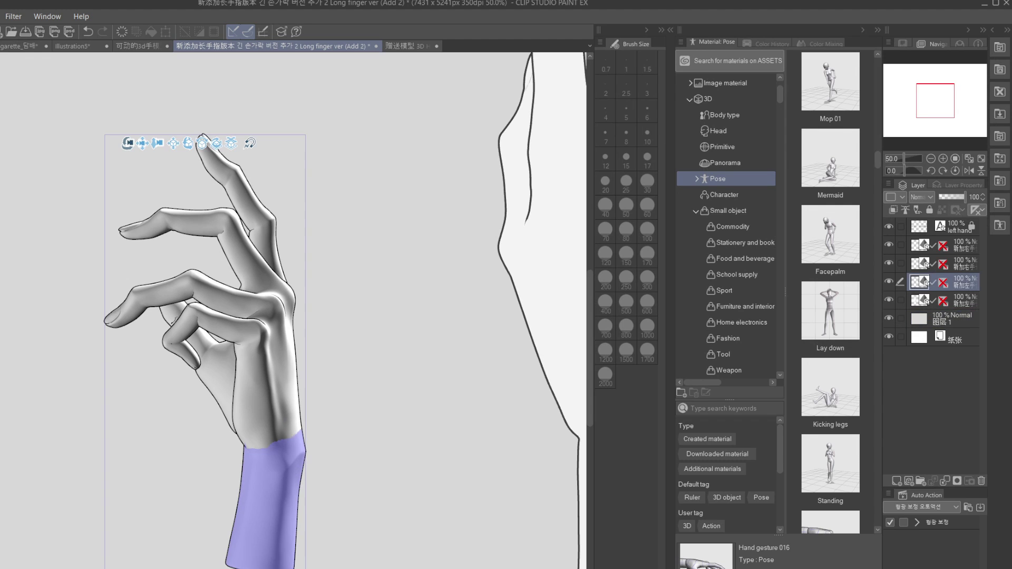
left_click_drag(203, 139, 287, 144)
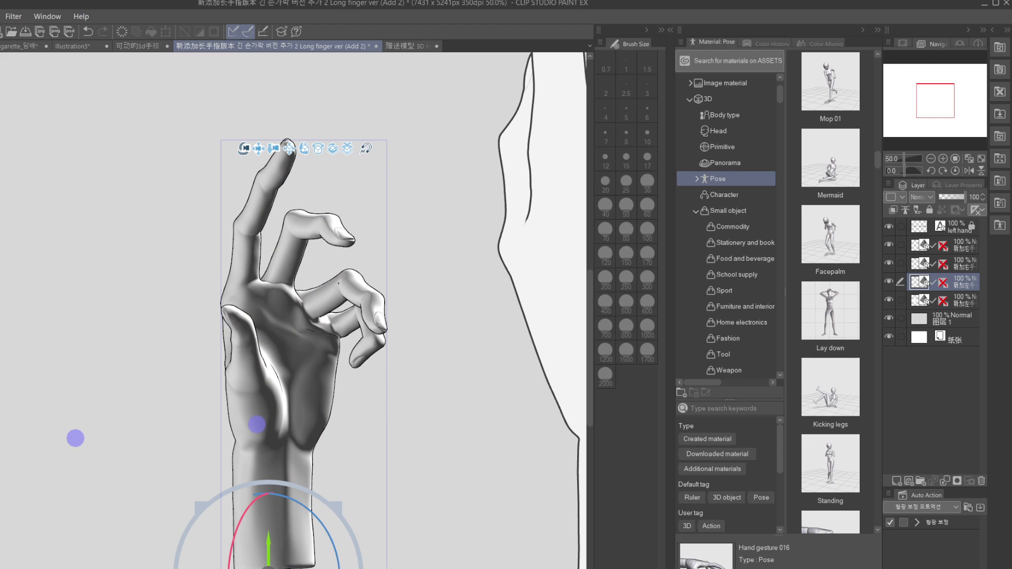
Repose a curled finger of the long-finger hand and select its wrist joint
left_click(345, 285)
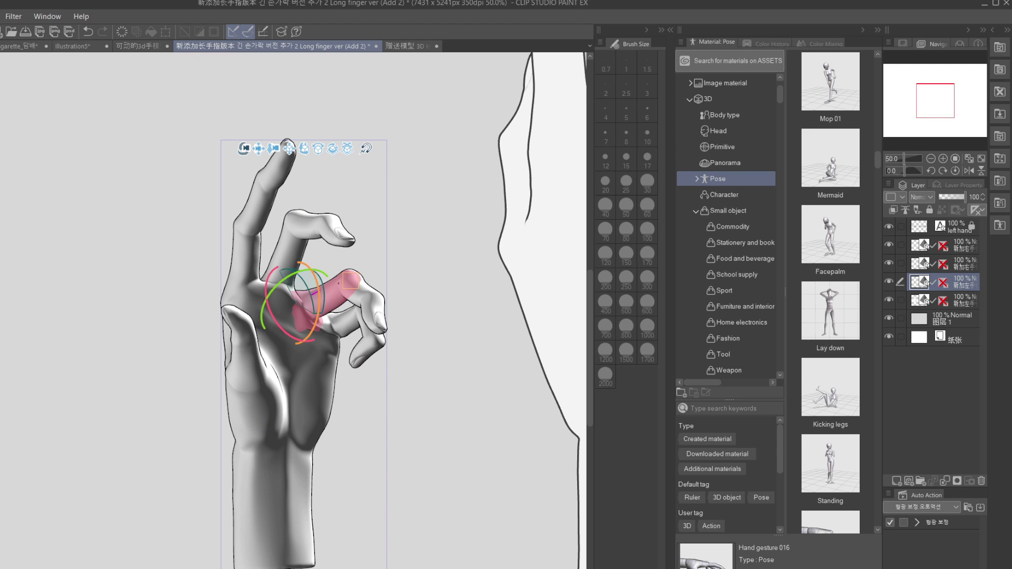
left_click_drag(351, 279, 344, 257)
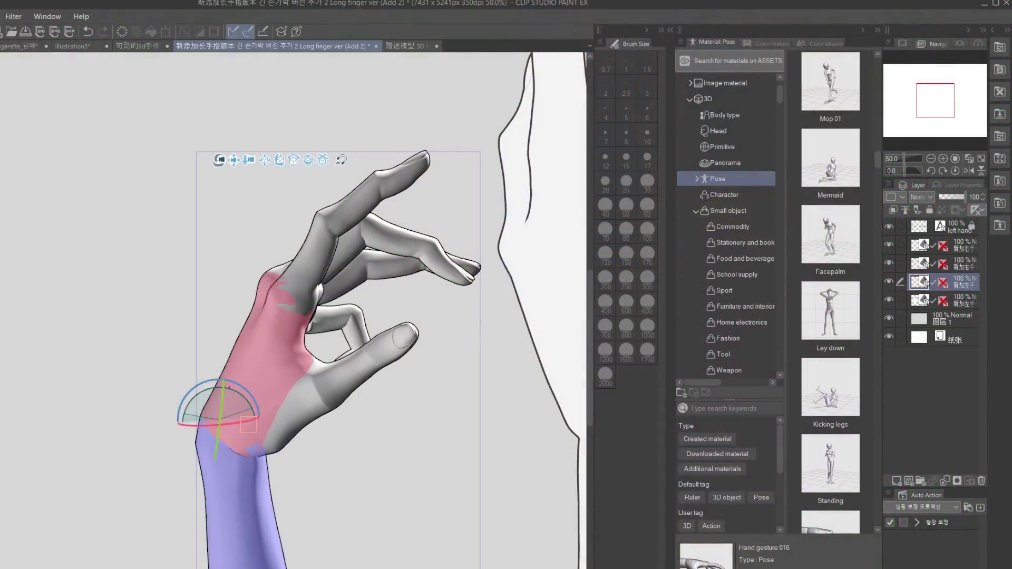
left_click(210, 417)
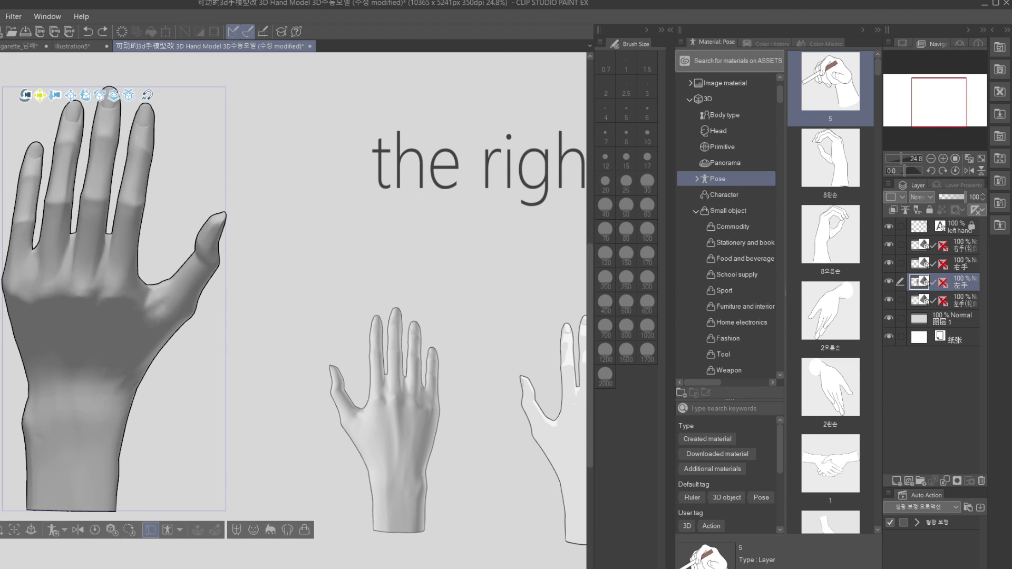
Pan the camera view of the large movable left hand
left_click_drag(40, 95, 94, 117)
mouse_move(80, 117)
left_mouse_down()
mouse_move(61, 169)
mouse_move(92, 112)
left_mouse_up()
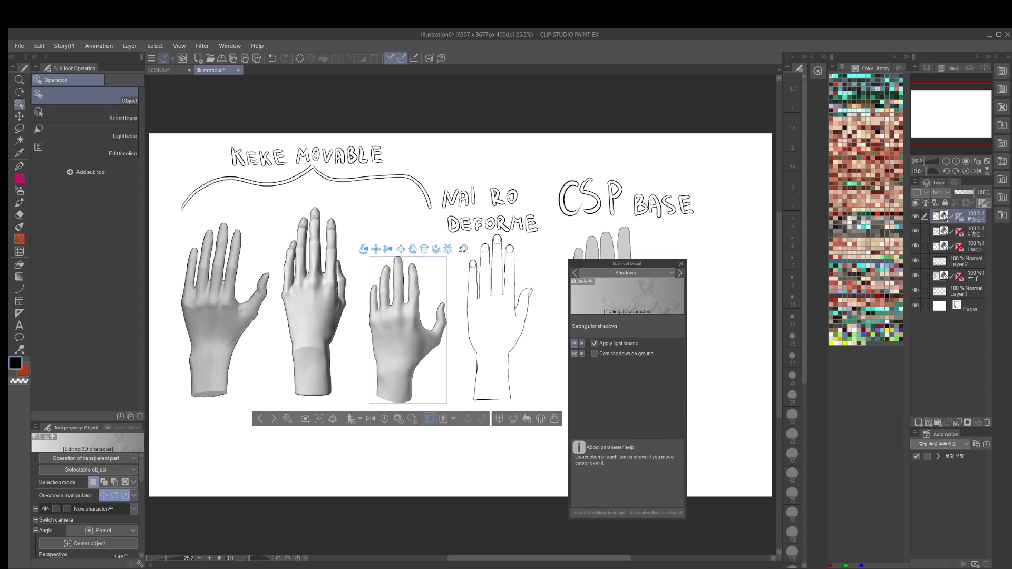
Turn on Apply light source for the CSP base hand
left_click(607, 246)
left_click(595, 343)
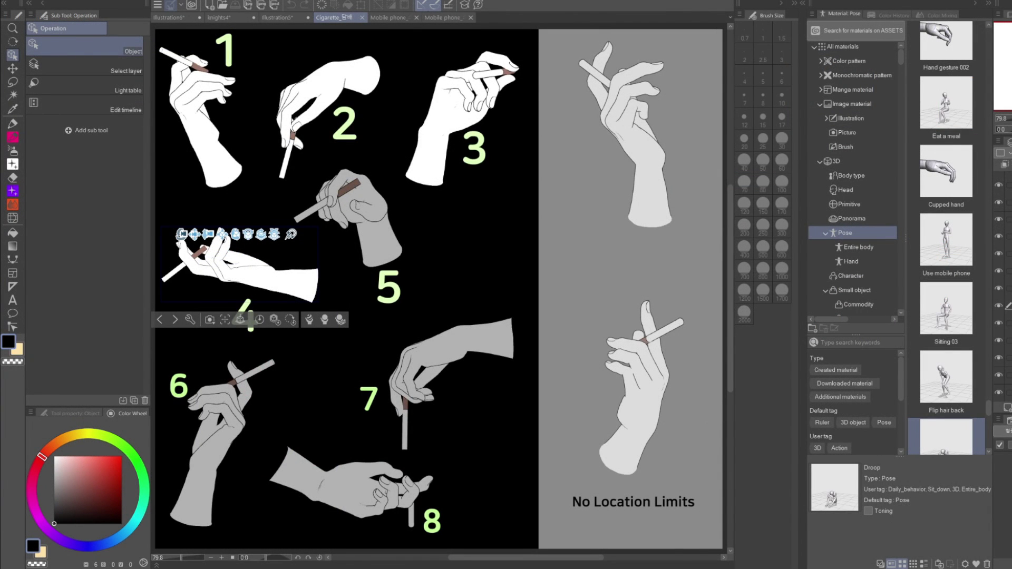
Review the two mobile phone hand-pose documents and close the second one
left_click(390, 18)
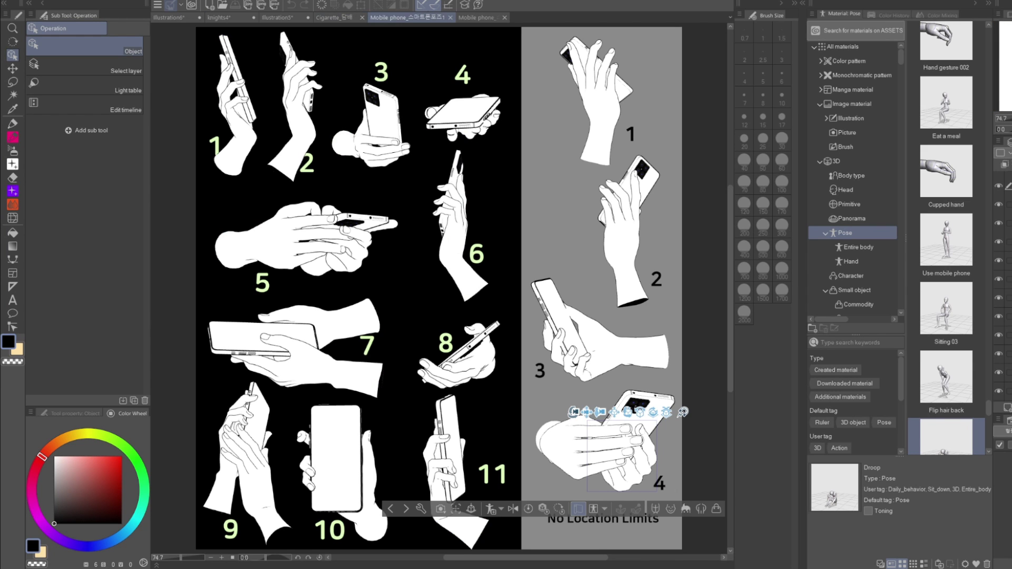
left_click(477, 18)
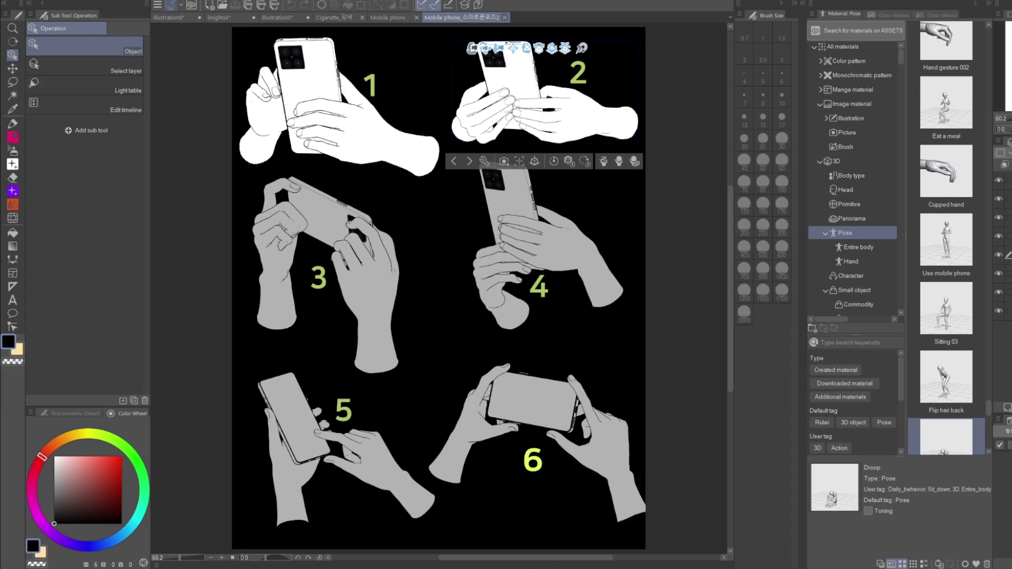
left_click(505, 17)
Make the top layer active in the seated-figure illustration and return to the Cigarette document
left_click(278, 17)
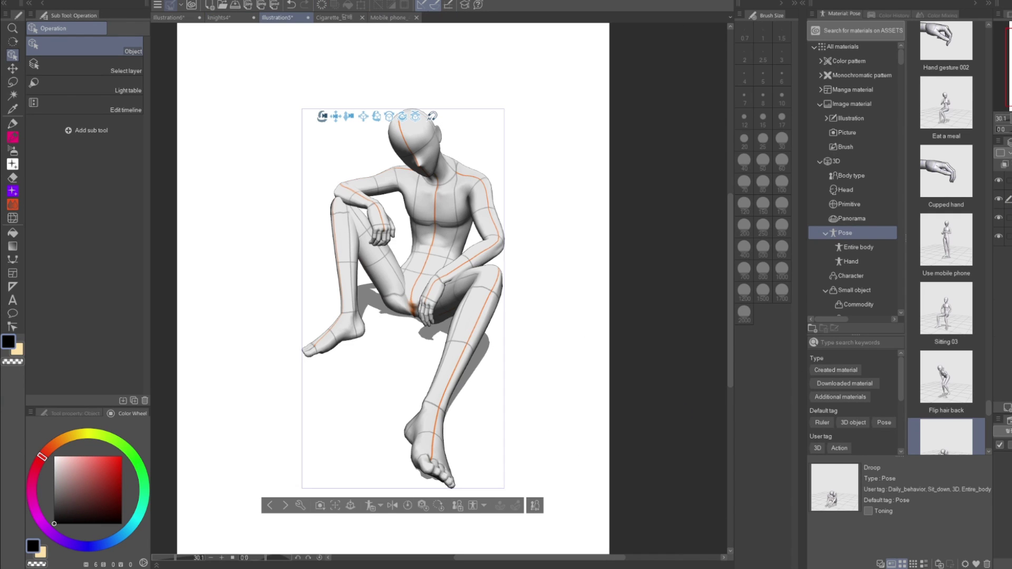
left_click(1009, 180)
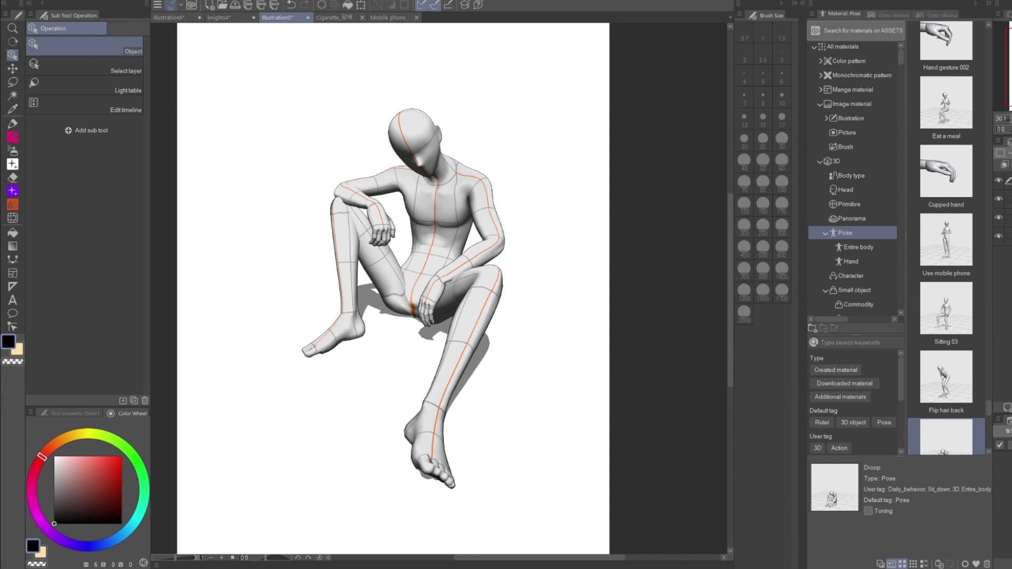
left_click(334, 17)
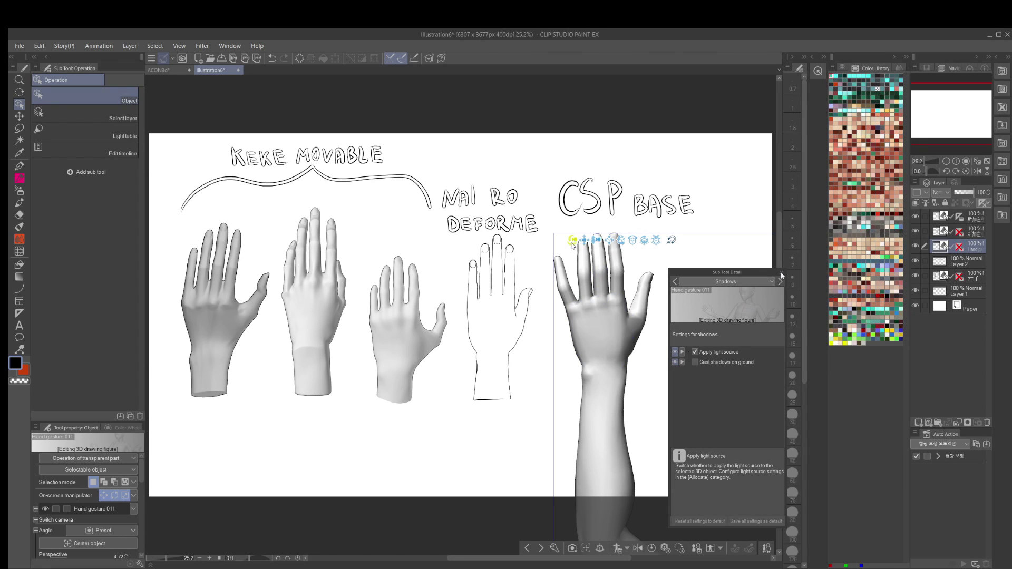
Select the forearm of the CSP base hand and adjust the camera angle on it
left_click(613, 477)
mouse_move(618, 514)
left_mouse_down()
mouse_move(610, 510)
mouse_move(618, 513)
left_mouse_up()
left_click_drag(576, 240, 617, 237)
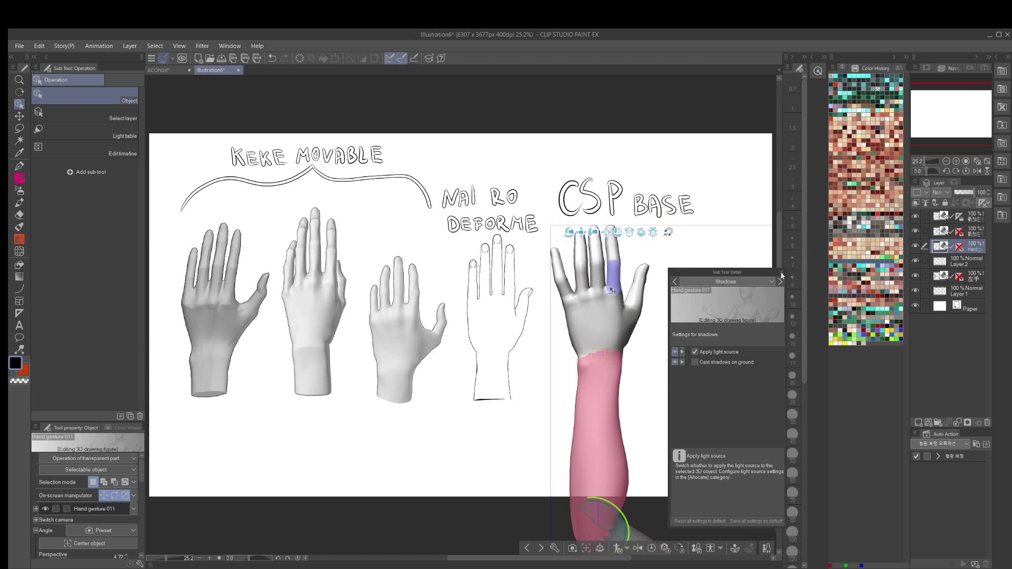
Rotate the palm of the CSP base hand at the wrist
left_click(605, 332)
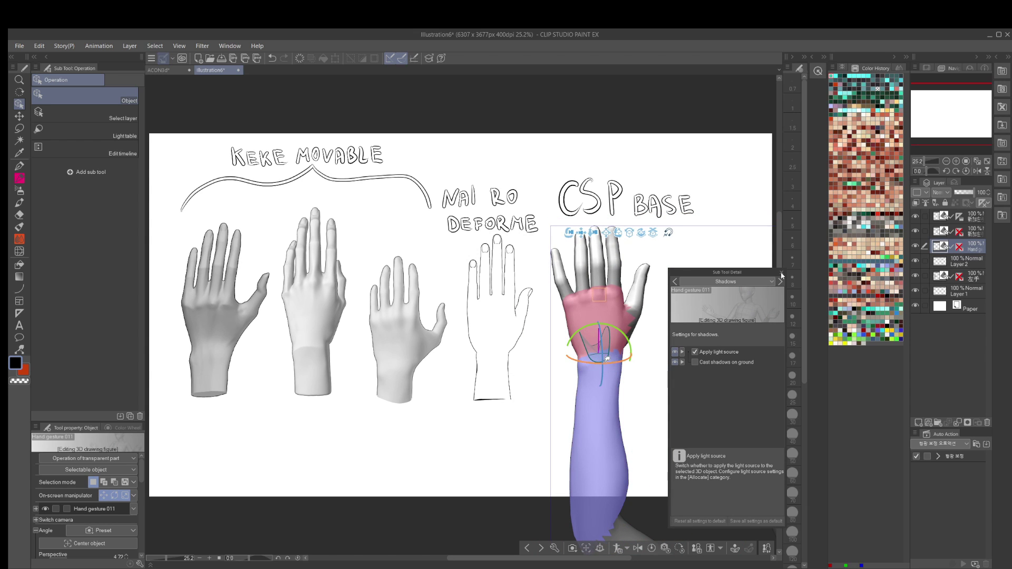
mouse_move(602, 361)
left_mouse_down()
mouse_move(576, 358)
mouse_move(621, 354)
left_mouse_up()
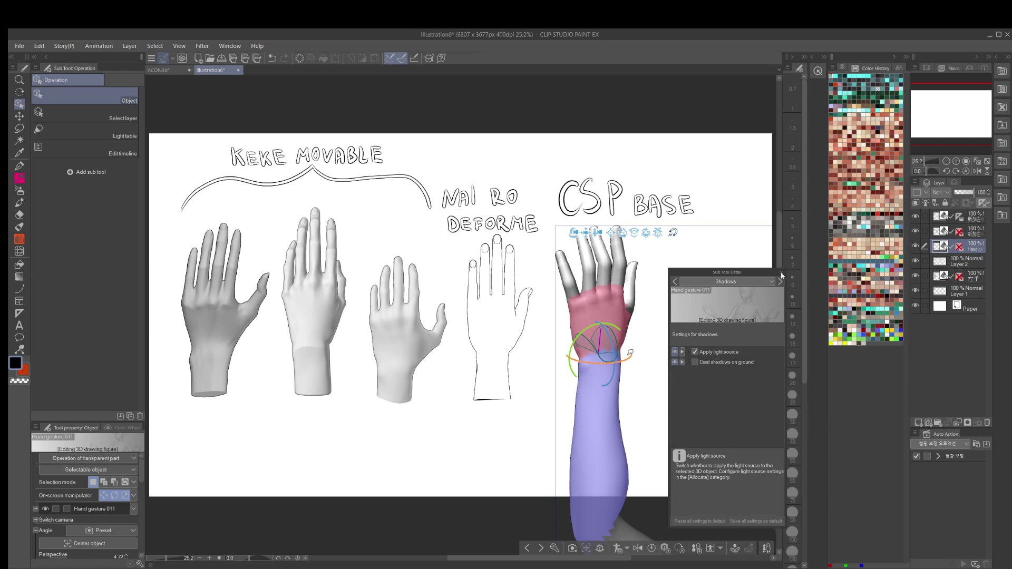
left_click(632, 260)
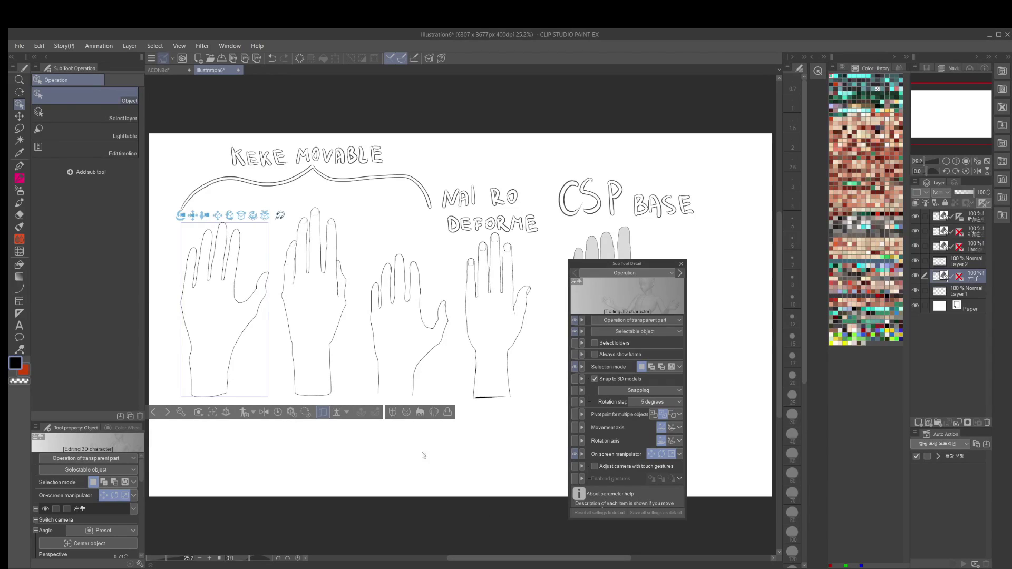
Select the second KEKE movable hand and enable Apply light source and Cast shadows on ground in its shadow settings
left_click(313, 295)
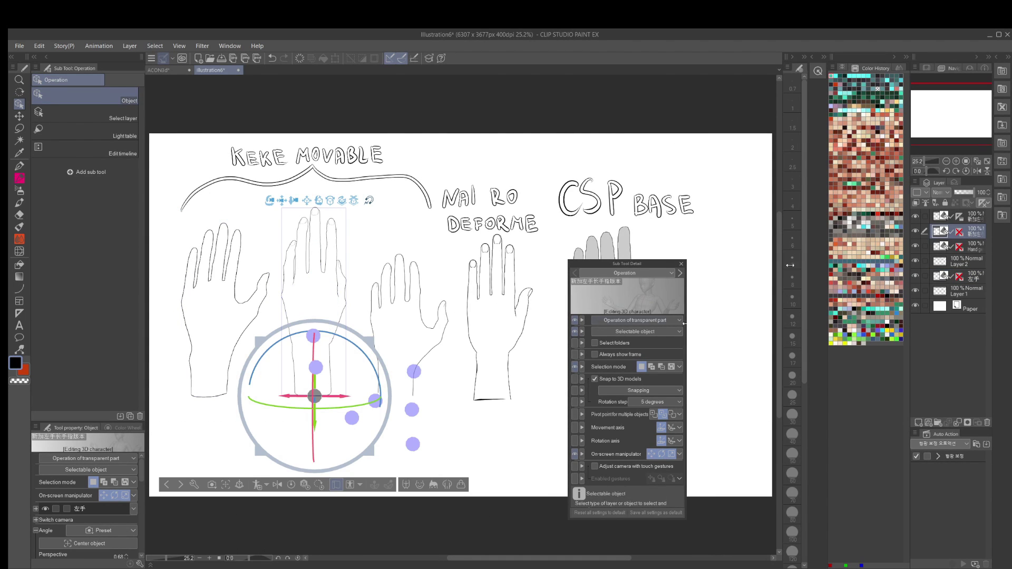
left_click(681, 273)
left_click(680, 273)
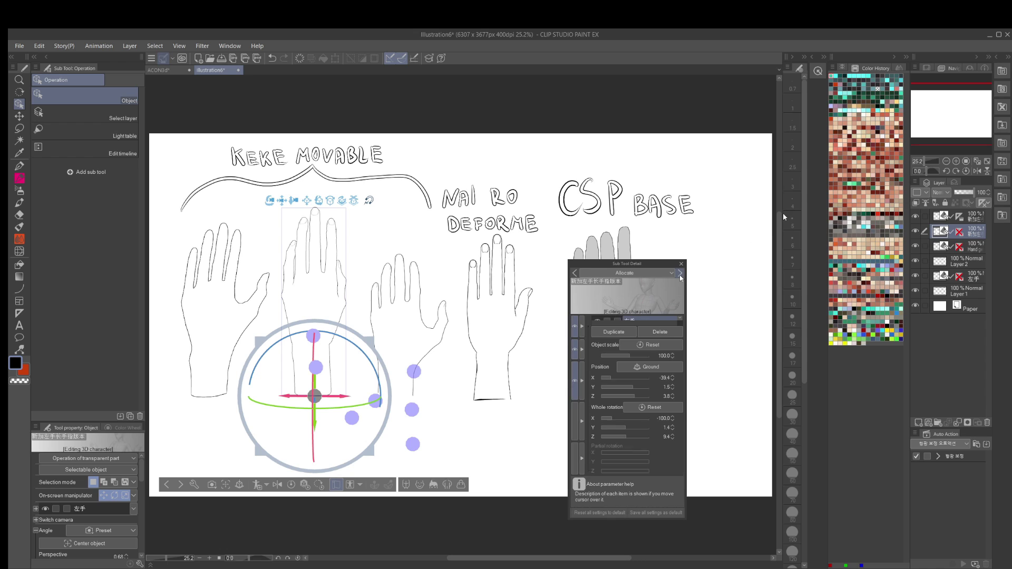
left_click(680, 274)
left_click(680, 273)
left_click(680, 274)
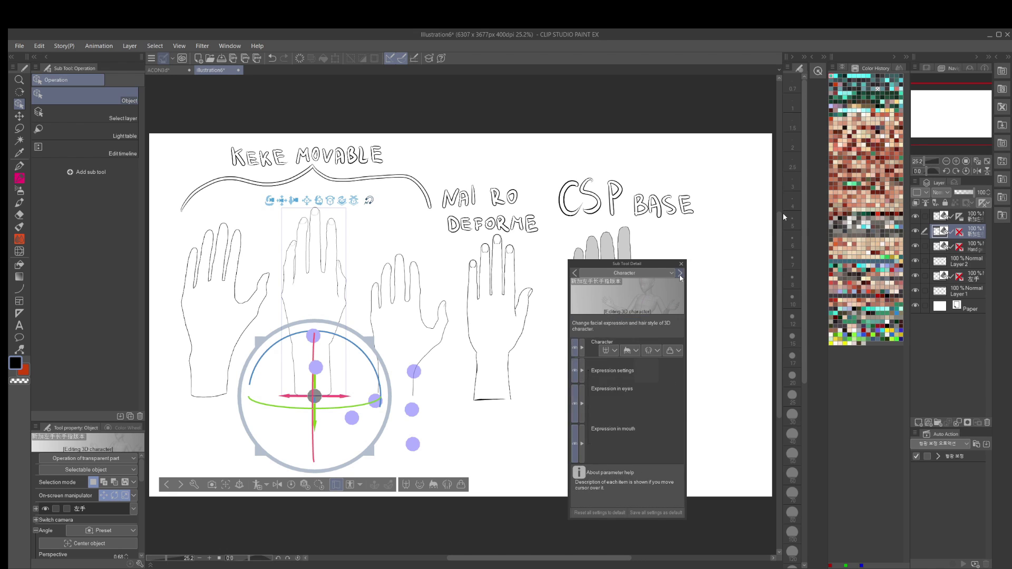
left_click(680, 274)
left_click(680, 274)
left_click(680, 273)
left_click(681, 273)
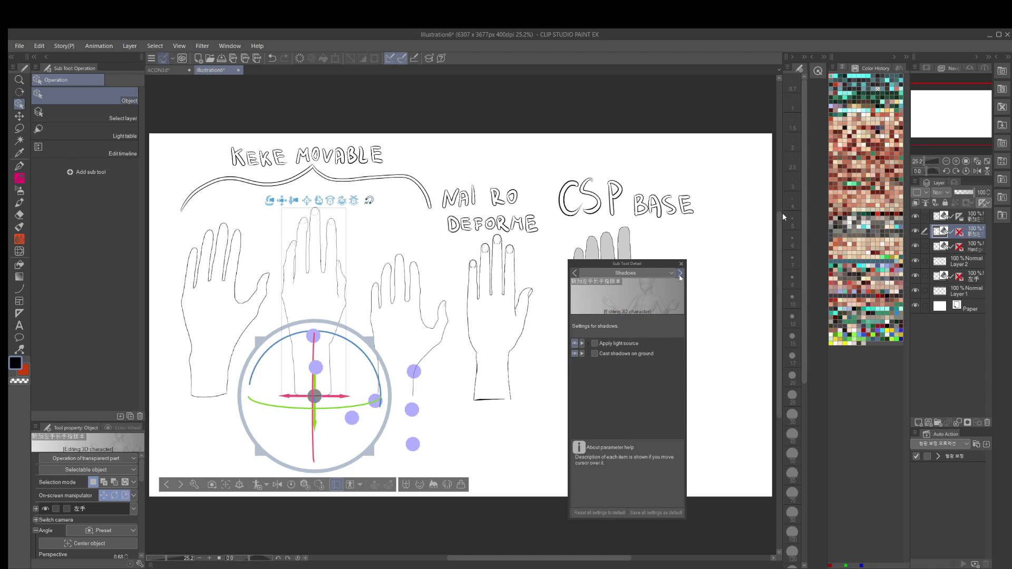
left_click(595, 343)
left_click(595, 353)
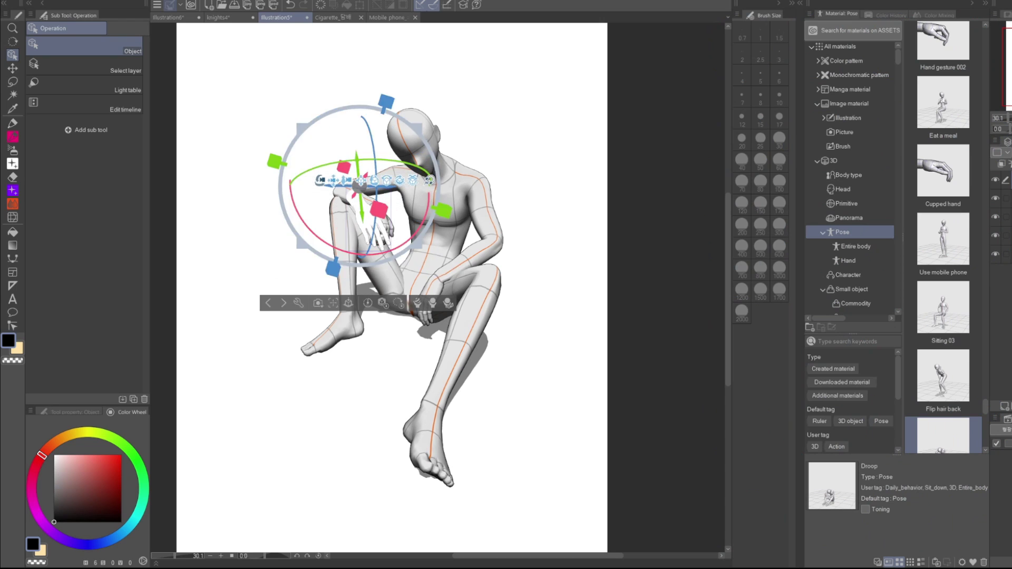
Reposition and rotate the hand model at the seated figure's raised wrist
left_click_drag(386, 182, 384, 214)
left_click_drag(367, 107, 333, 120)
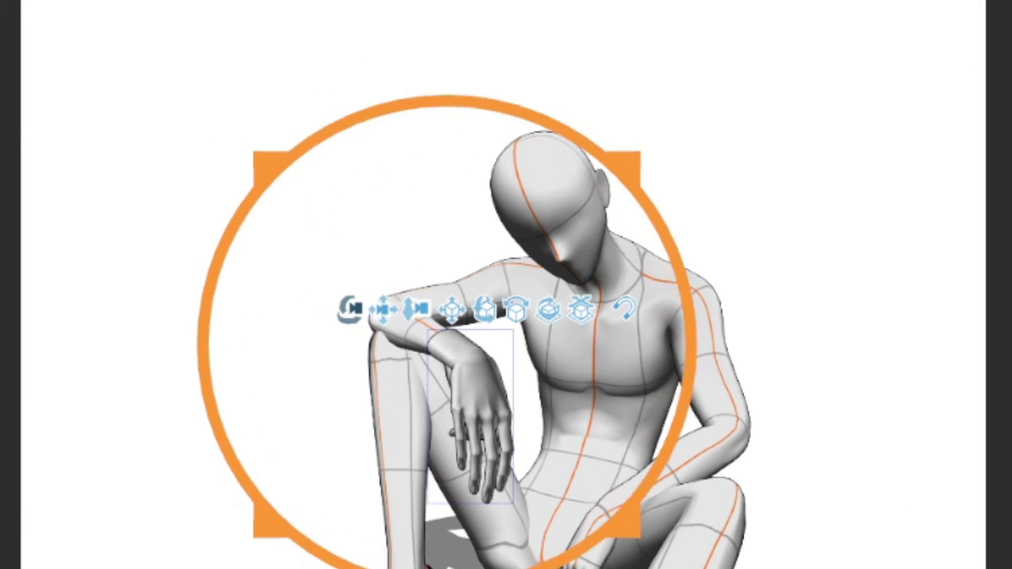
Rotate the whole movable hand at the raised wrist so it lines up with the seated figure's forearm
left_click(457, 349)
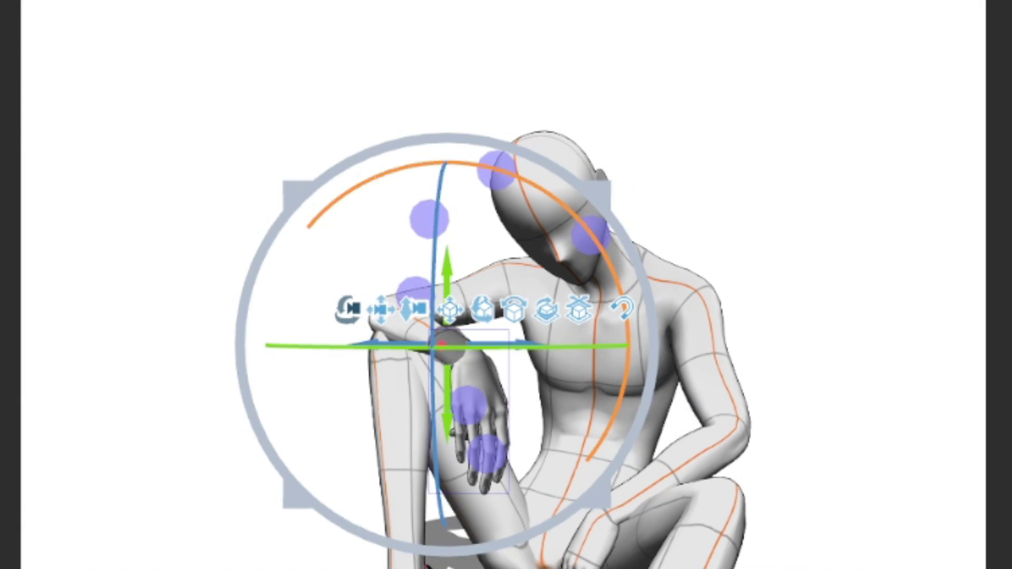
left_click_drag(628, 342, 626, 311)
left_click_drag(433, 374, 434, 334)
left_click(451, 348)
mouse_move(612, 340)
left_mouse_down()
mouse_move(611, 319)
mouse_move(611, 342)
left_mouse_up()
Select the palm of the raised movable hand and rotate it at the wrist
left_click(472, 370)
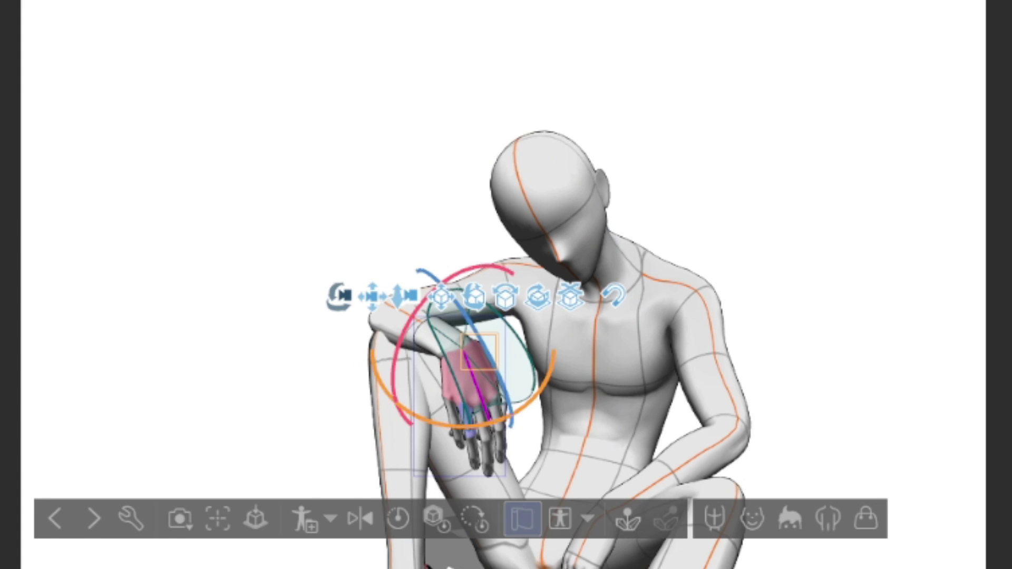
mouse_move(466, 426)
left_mouse_down()
mouse_move(498, 422)
mouse_move(480, 426)
left_mouse_up()
left_click_drag(487, 345, 492, 356)
left_click(477, 379)
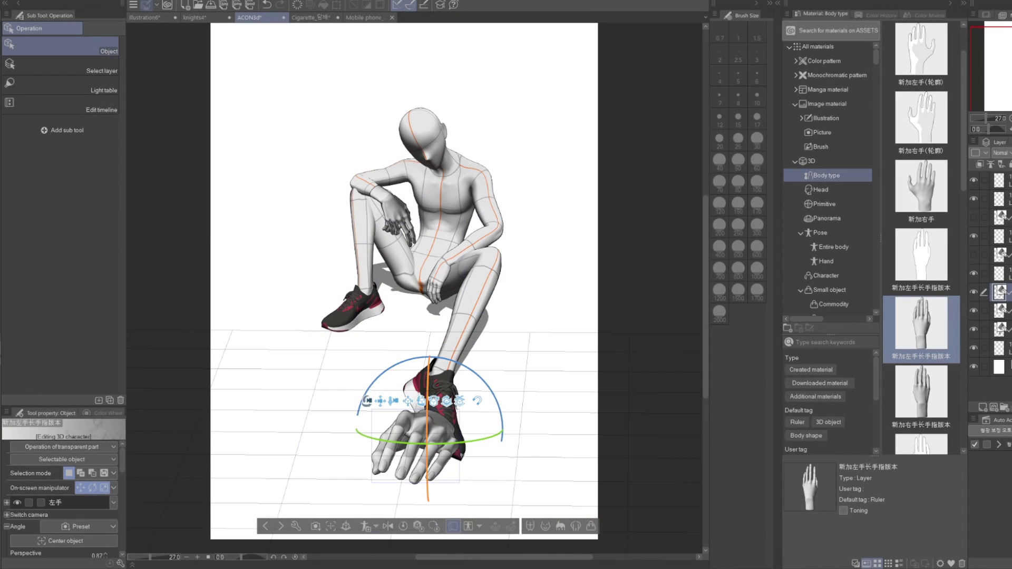
Move and rotate the second movable hand from the floor onto the wrist of the seated figure's lowered arm
left_click_drag(372, 381, 357, 411)
left_click_drag(429, 390, 452, 259)
mouse_move(513, 200)
left_mouse_down()
mouse_move(468, 244)
mouse_move(526, 187)
left_mouse_up()
left_click_drag(477, 273, 429, 263)
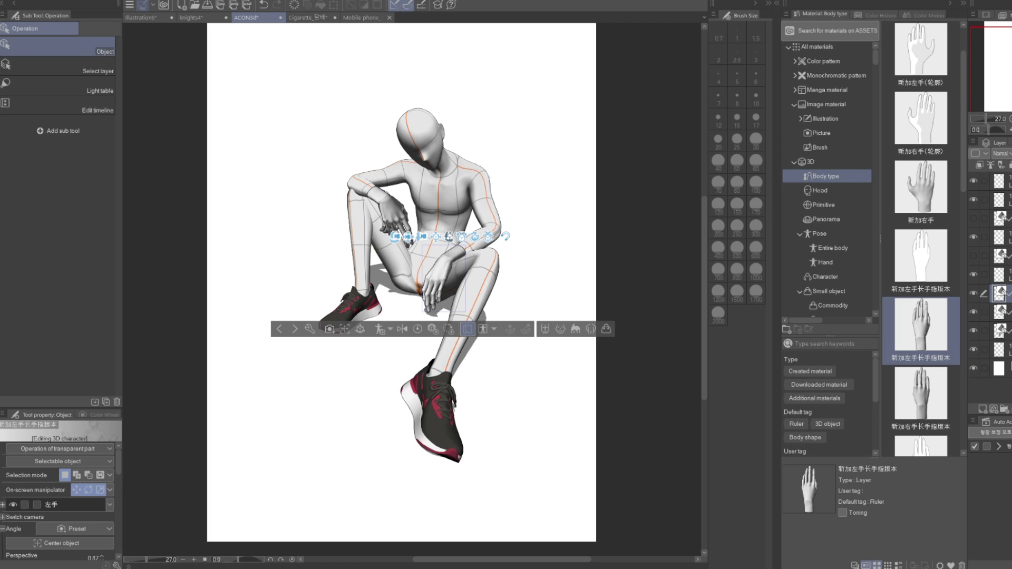
Apply the Hand gesture 016 pose material to the movable hand on the lowered arm
left_click(819, 234)
left_click_drag(963, 37, 963, 167)
left_click(980, 165)
left_click(921, 332)
double_click(921, 332)
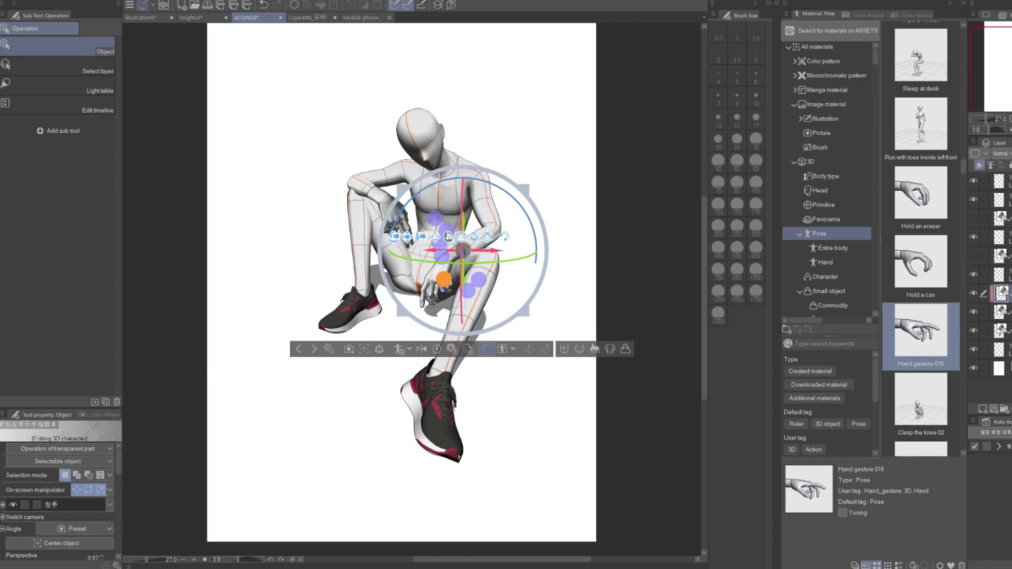
Adjust the fingers of the lowered movable hand using its joint controls and select the layer beneath it
left_click(444, 280)
left_click(443, 279)
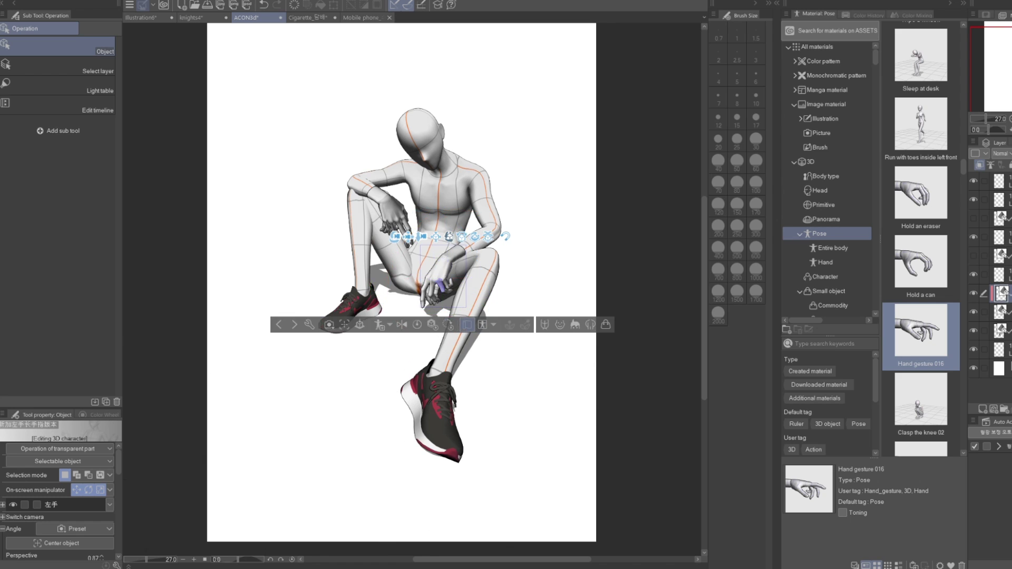
left_click(457, 256)
left_click(437, 287)
left_click_drag(412, 290, 447, 279)
left_click(444, 284)
left_click(1002, 312)
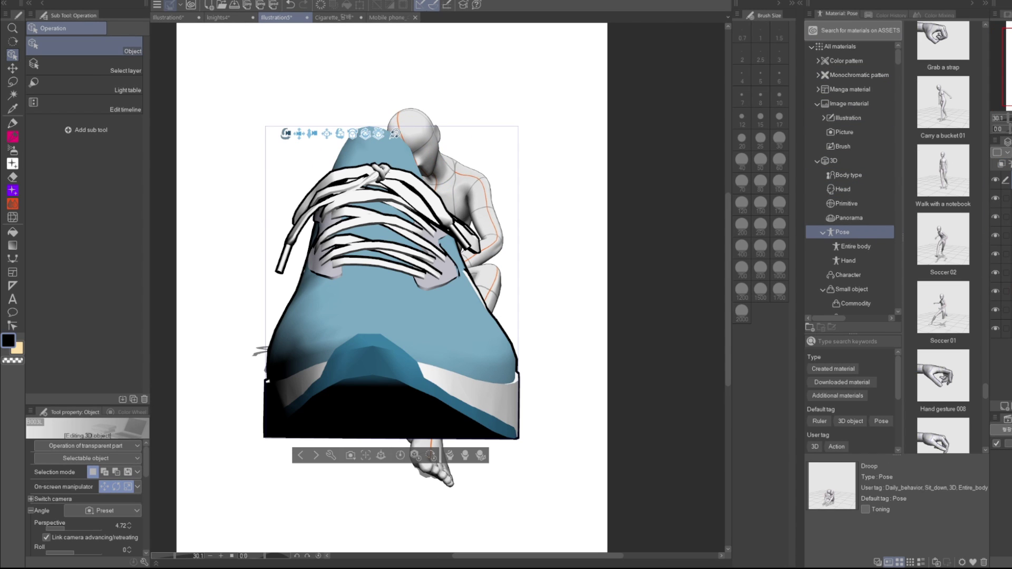
Undo the last changes made with the oversized blue sneaker model
key("ctrl+z")
key("ctrl+z")
key("ctrl+z")
key("ctrl+z")
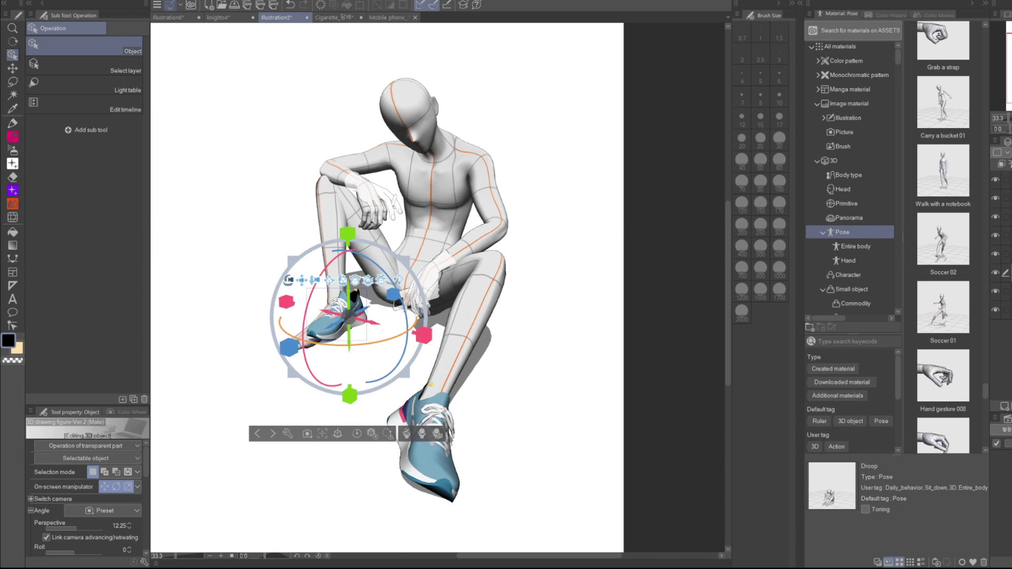
Move and rotate the blue sneaker to fit the foot of the seated figure's bent leg
left_click_drag(365, 309, 352, 317)
left_click_drag(387, 291, 381, 282)
left_click_drag(336, 301, 355, 314)
left_click_drag(394, 266, 402, 259)
mouse_move(354, 316)
left_mouse_down()
mouse_move(335, 305)
mouse_move(356, 318)
left_mouse_up()
left_click_drag(297, 370, 299, 373)
Adjust the lower part of the figure's bent leg and realign the blue sneaker with its foot
left_click(237, 385)
left_click(331, 226)
left_click_drag(330, 227, 334, 227)
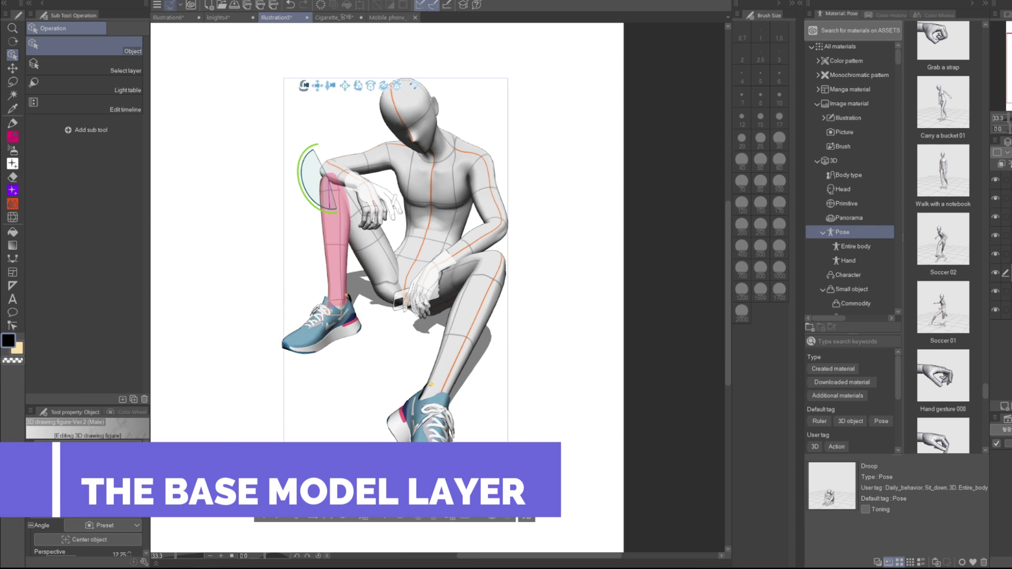
left_click(328, 329)
left_click_drag(311, 354, 317, 354)
left_click_drag(355, 317, 364, 332)
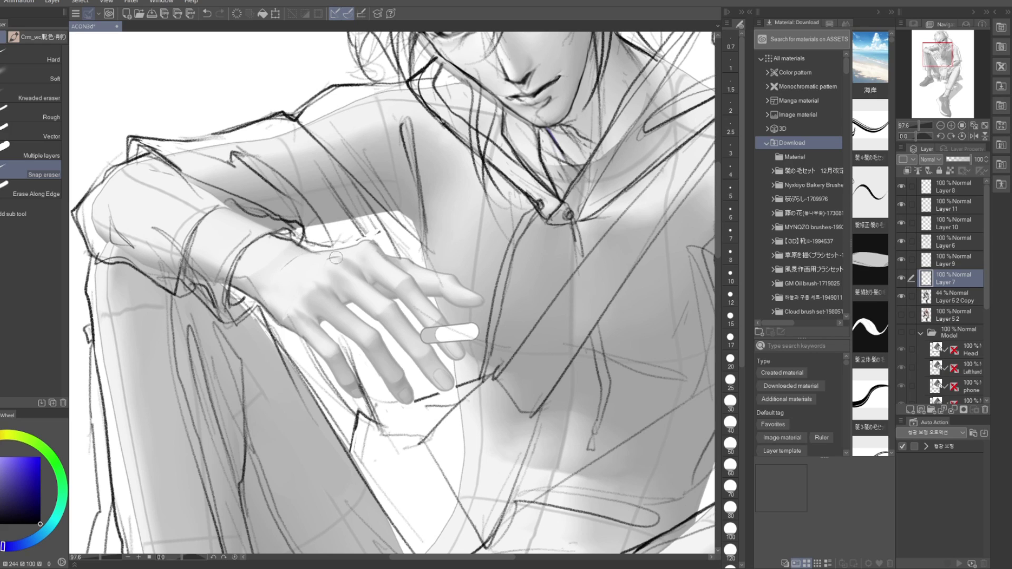
Make Layer 6 active, erase stray lines around the raised hand's fingertips and sketch the outermost finger with the pencil
left_click(965, 242)
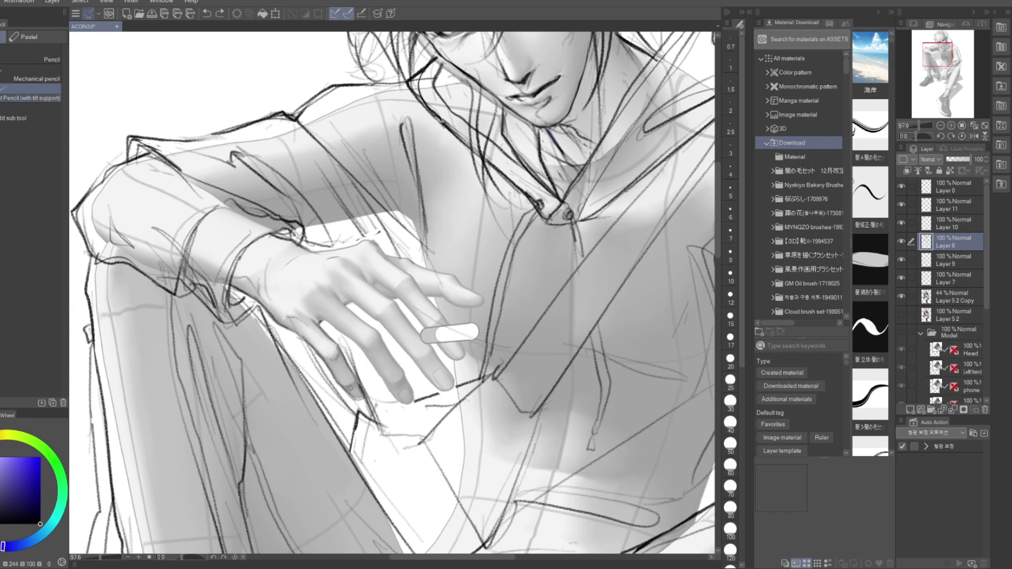
key("e")
left_click_drag(344, 340, 377, 423)
key("p")
key("ctrl+z")
left_click_drag(334, 360, 360, 396)
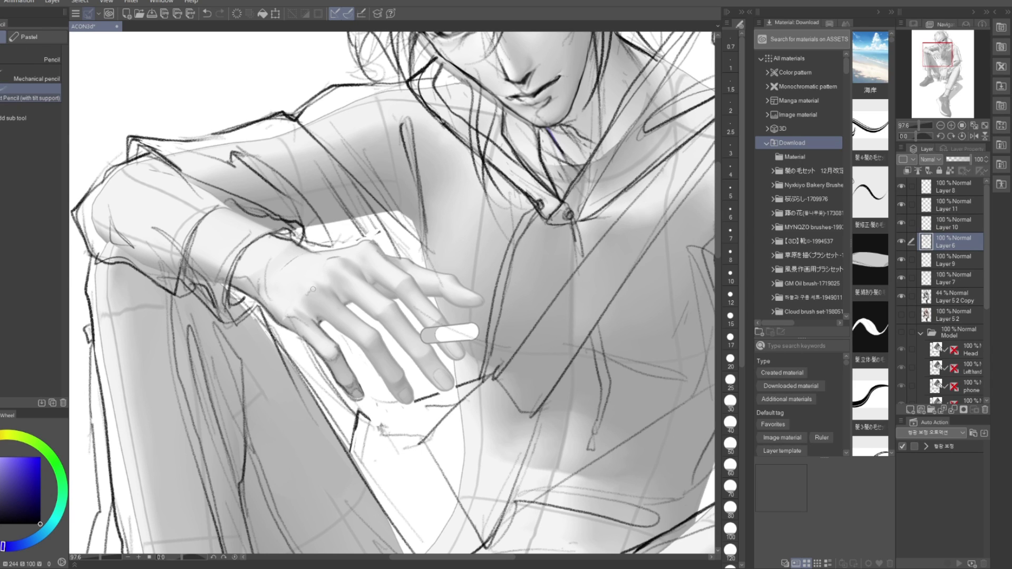
Sketch the knuckles and finger outlines of the raised hand over the 3D model
left_click_drag(307, 288, 326, 295)
left_click_drag(321, 317, 370, 360)
mouse_move(332, 294)
left_mouse_down()
mouse_move(381, 335)
mouse_move(370, 352)
left_mouse_up()
mouse_move(364, 352)
left_mouse_down()
mouse_move(404, 404)
mouse_move(410, 390)
left_mouse_up()
left_click_drag(375, 331, 415, 400)
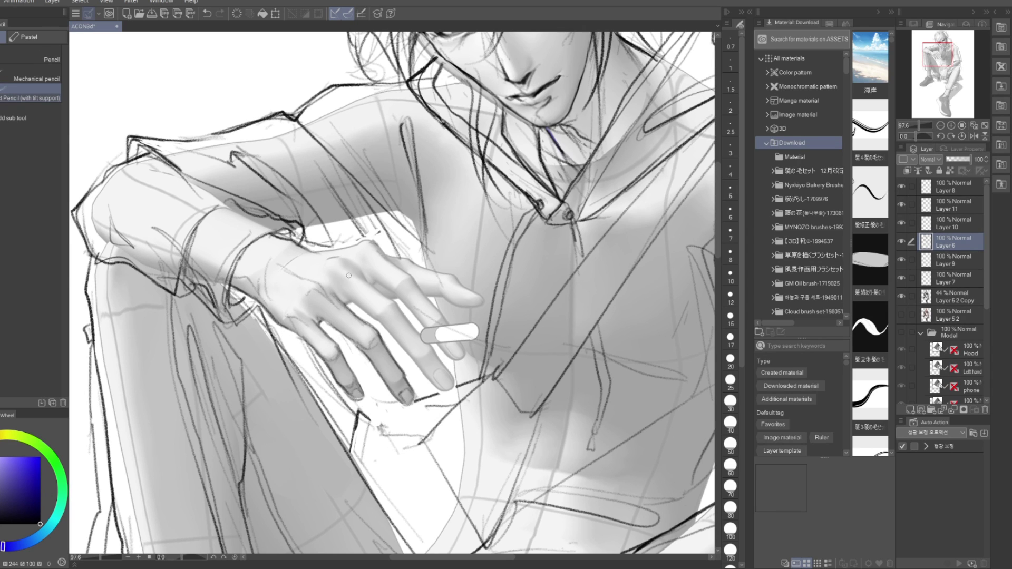
Undo the last finger stroke and erase the rough lines around the middle fingers
key("ctrl+z")
key("e")
mouse_move(389, 348)
left_mouse_down()
mouse_move(427, 389)
mouse_move(329, 343)
mouse_move(392, 384)
left_mouse_up()
Redraw the raised hand's fingers with the pencil at size 8 and sketch the edge of the lowered hand
key("p")
key("[")
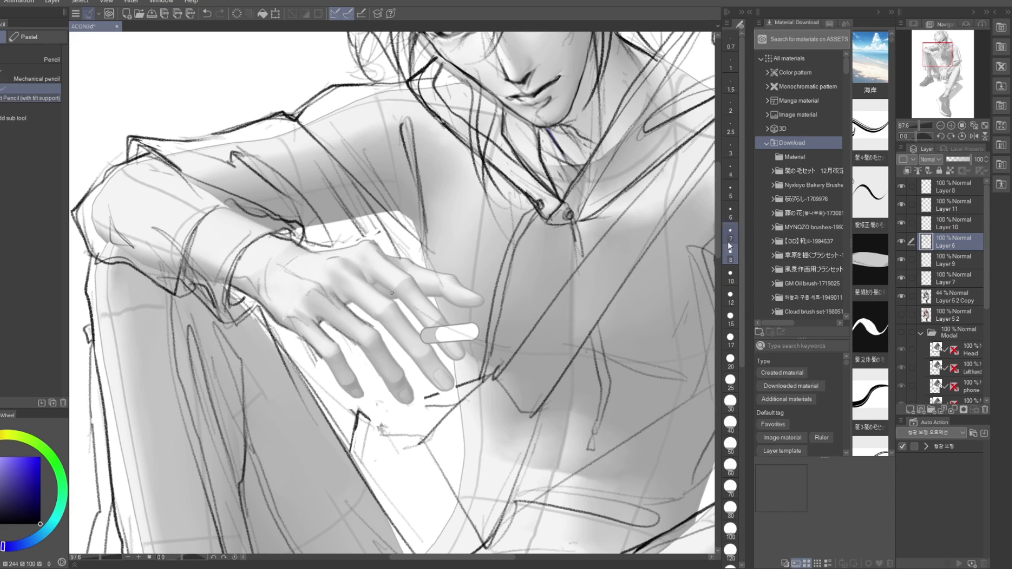
left_click_drag(336, 342, 350, 383)
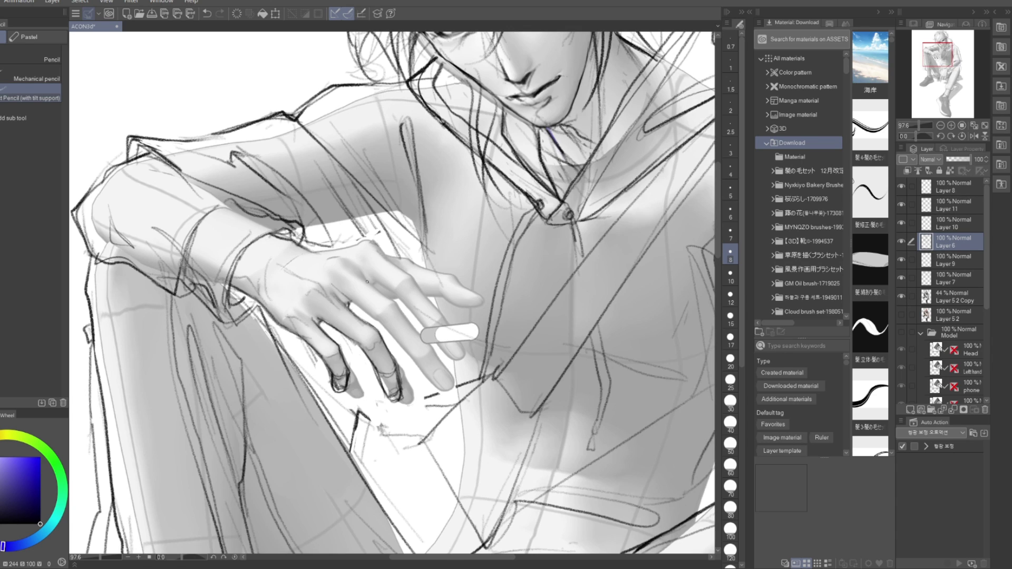
left_click_drag(368, 282, 332, 261)
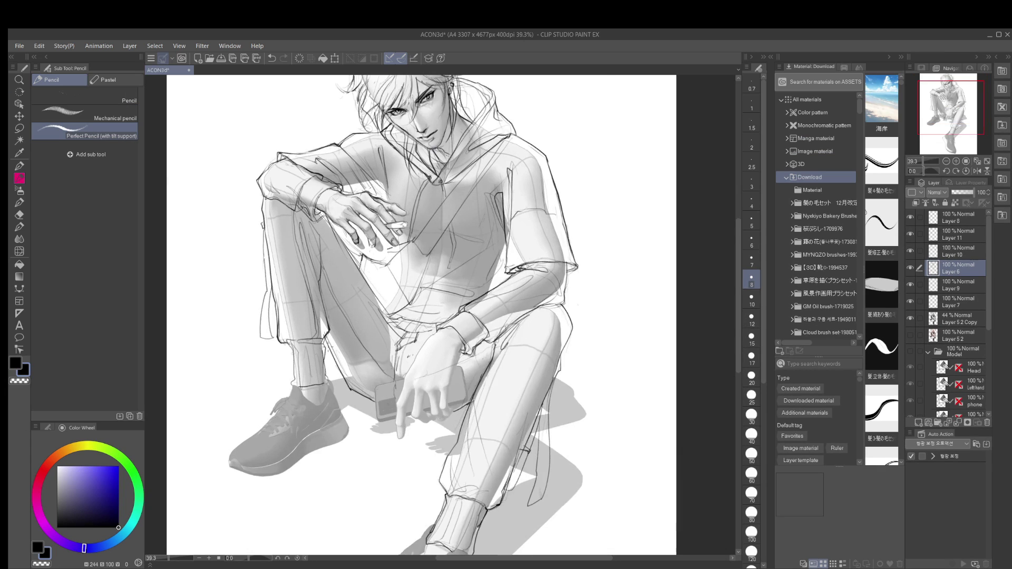
scroll(360, 319, "up", 3)
left_click_drag(478, 325, 438, 378)
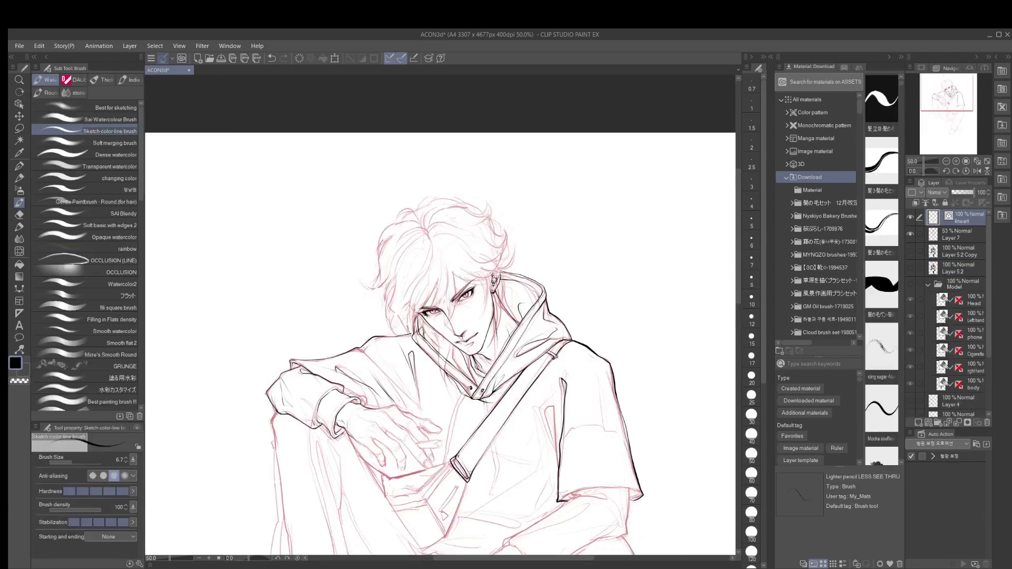
Ink the back and fingers of the raised hand on the lineart layer with the Sketch-color-line brush
scroll(347, 442, "up", 4)
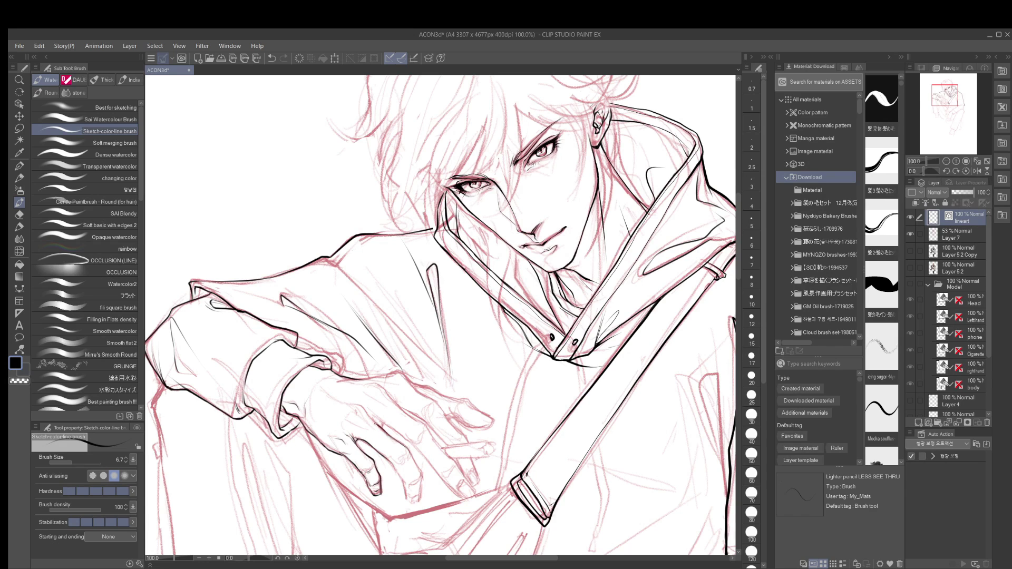
scroll(363, 449, "up", 1)
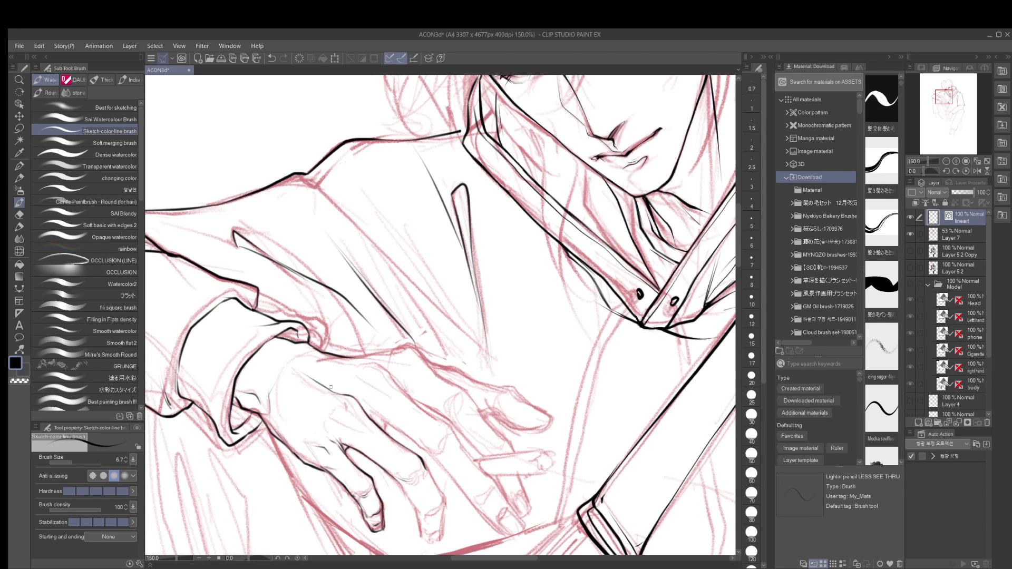
left_click_drag(385, 425, 373, 409)
left_click_drag(406, 391, 310, 354)
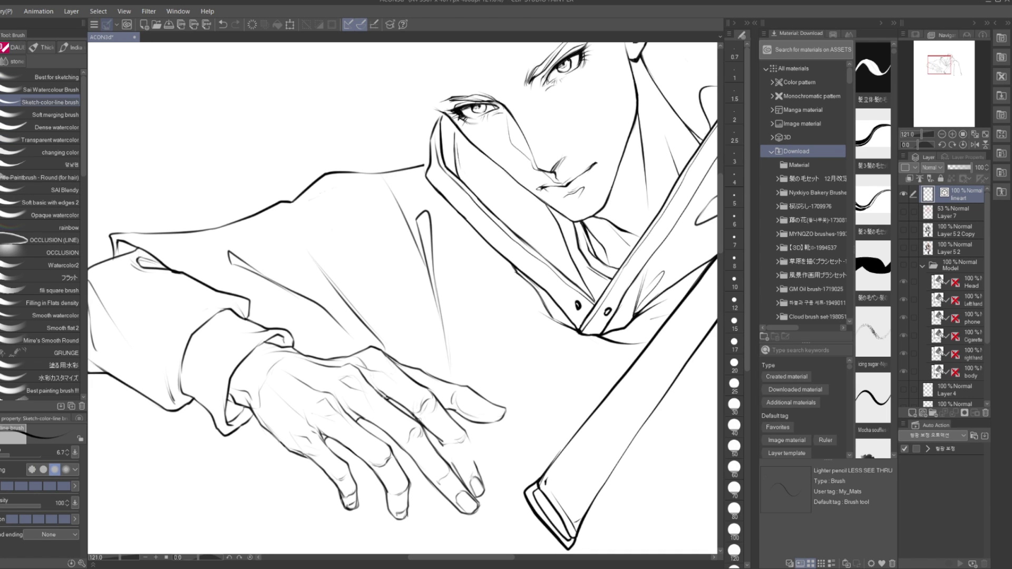
Erase stray line art on the raised hand's fingers and return to the brush
scroll(419, 420, "down", 7)
scroll(414, 403, "up", 6)
key("e")
mouse_move(415, 414)
left_mouse_down()
mouse_move(432, 422)
mouse_move(421, 429)
left_mouse_up()
key("j")
key("b")
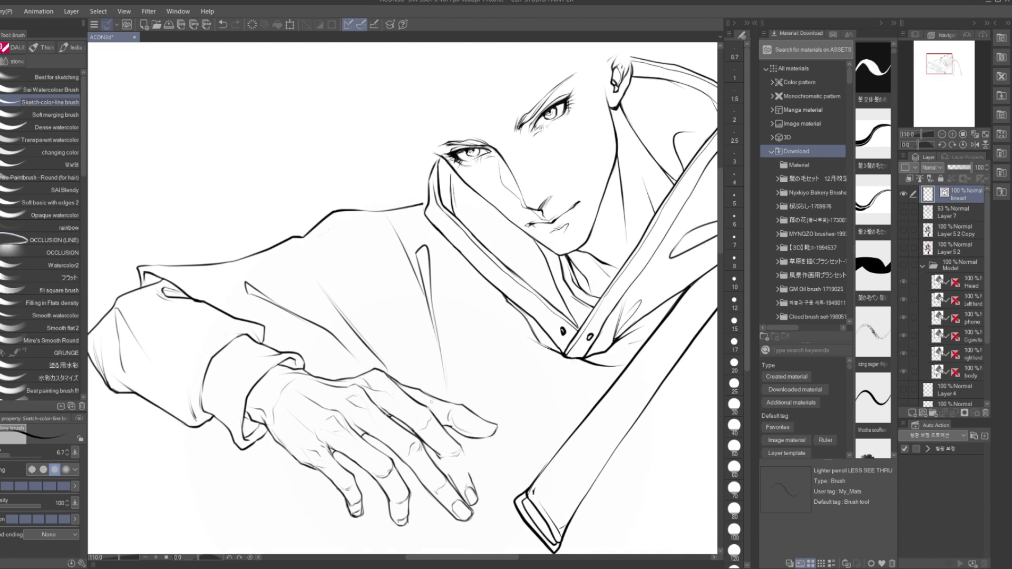
Show the Layer 7 sketch and ink the cigarette between the raised hand's fingers
left_click(903, 212)
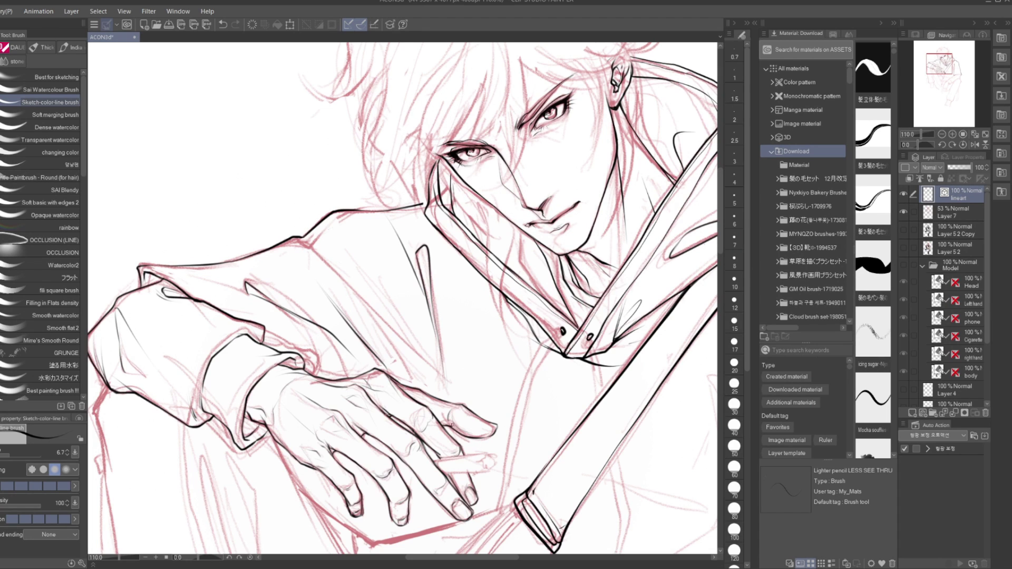
key("minus")
key("minus")
key("minus")
key("minus")
key("minus")
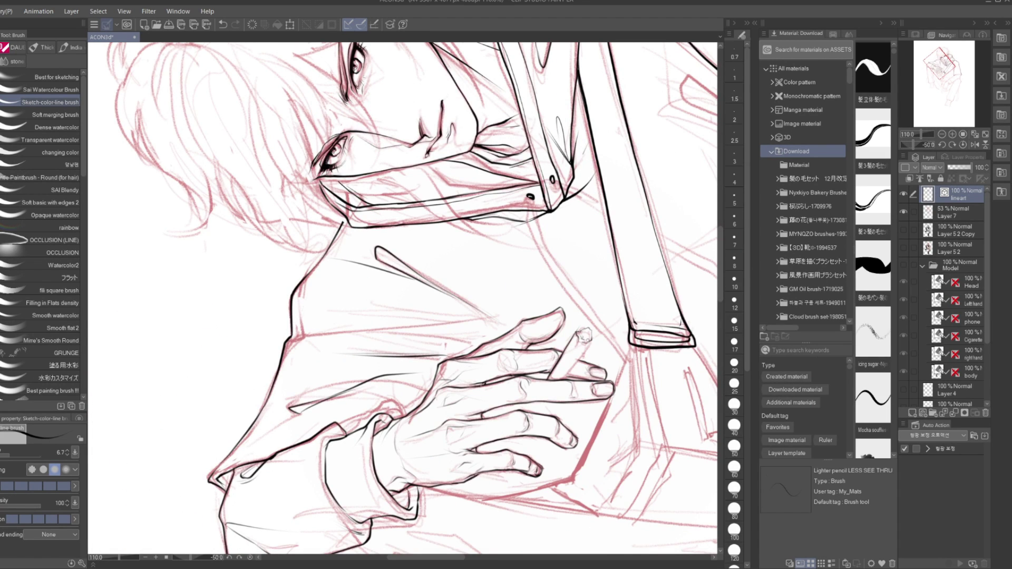
key("asciicircum")
key("asciicircum")
key("asciicircum")
key("asciicircum")
key("asciicircum")
key("asciicircum")
key("asciicircum")
key("asciicircum")
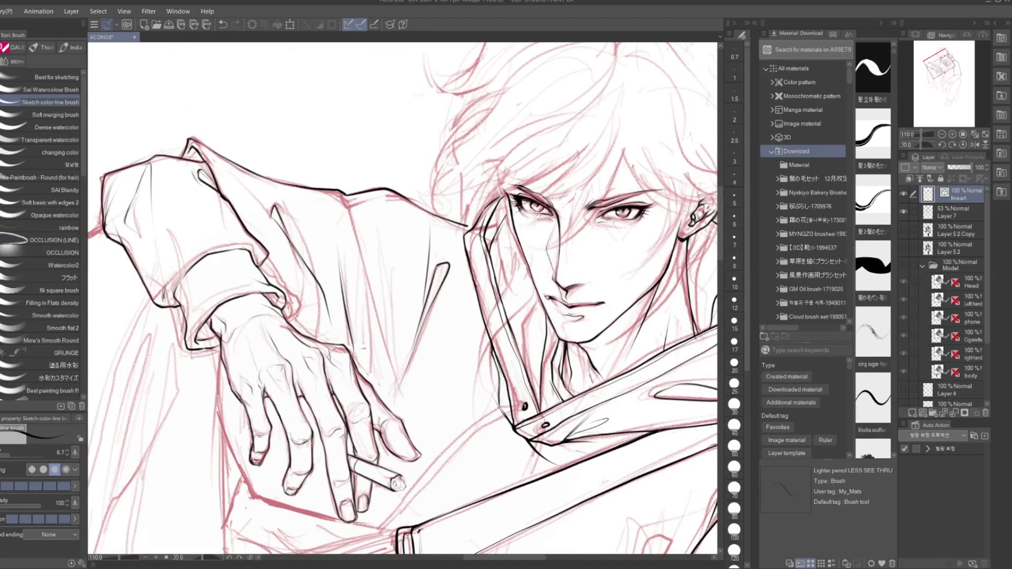
Undo the last stroke, set the brush size to 8 and ink the hoodie's fold beside the sleeve and its shoulder lines
scroll(403, 297, "down", 12)
key("minus")
key("minus")
key("minus")
key("minus")
key("minus")
key("minus")
scroll(390, 369, "up", 7)
scroll(376, 111, "down", 1)
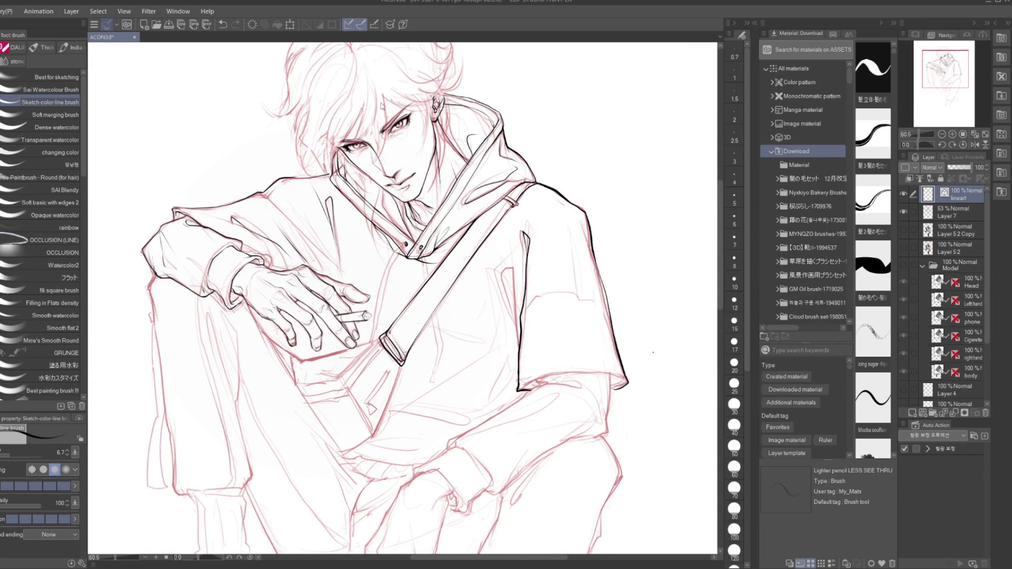
scroll(399, 250, "up", 2)
key("ctrl+z")
key("bracketright")
left_click_drag(524, 276, 536, 346)
left_click_drag(528, 321, 540, 347)
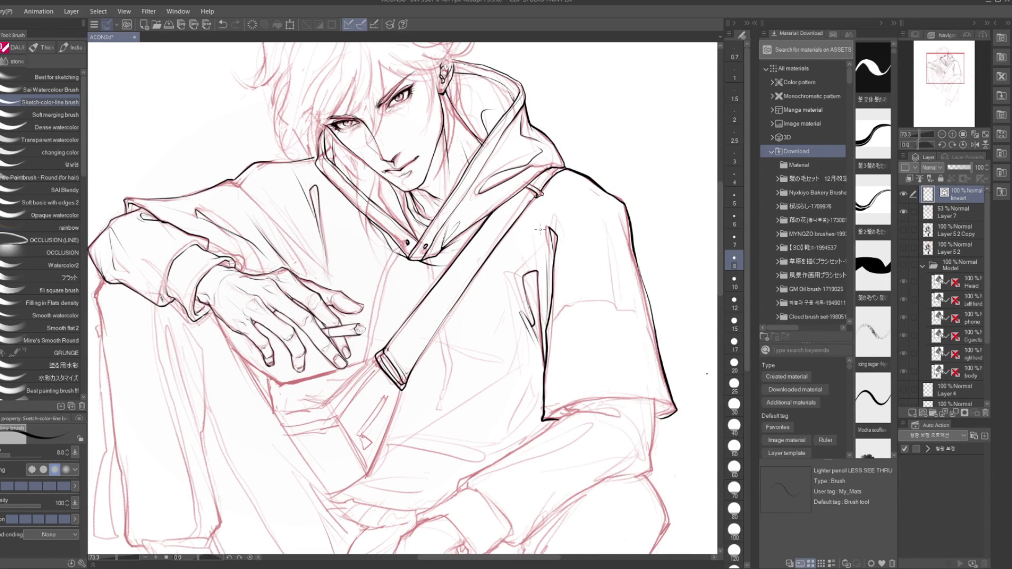
left_click_drag(557, 189, 544, 214)
left_click_drag(572, 176, 612, 264)
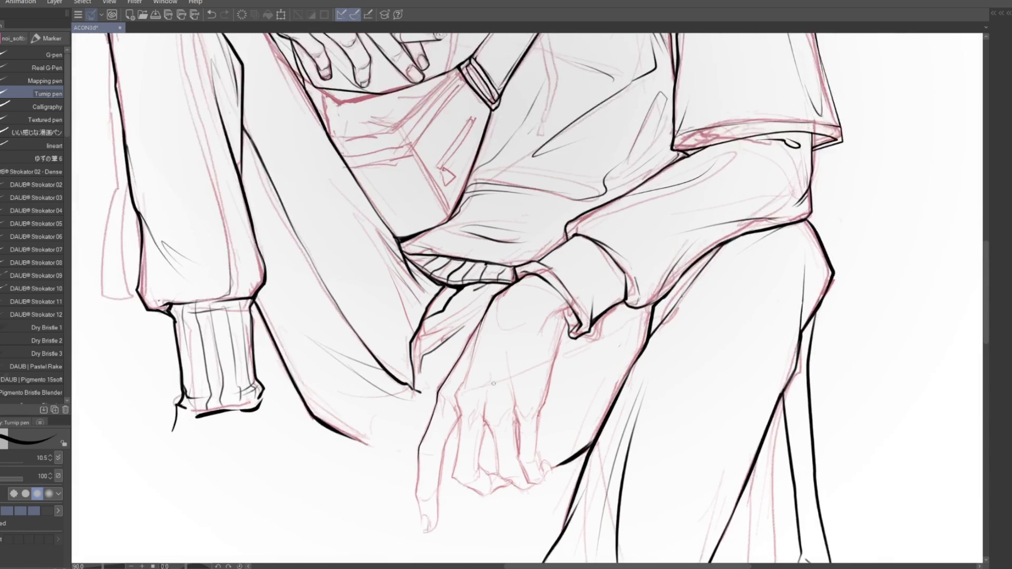
Ink the index finger's outline on the lowered hand with the Turnip pen, undoing the first stroke and drawing another
left_click_drag(402, 430, 405, 509)
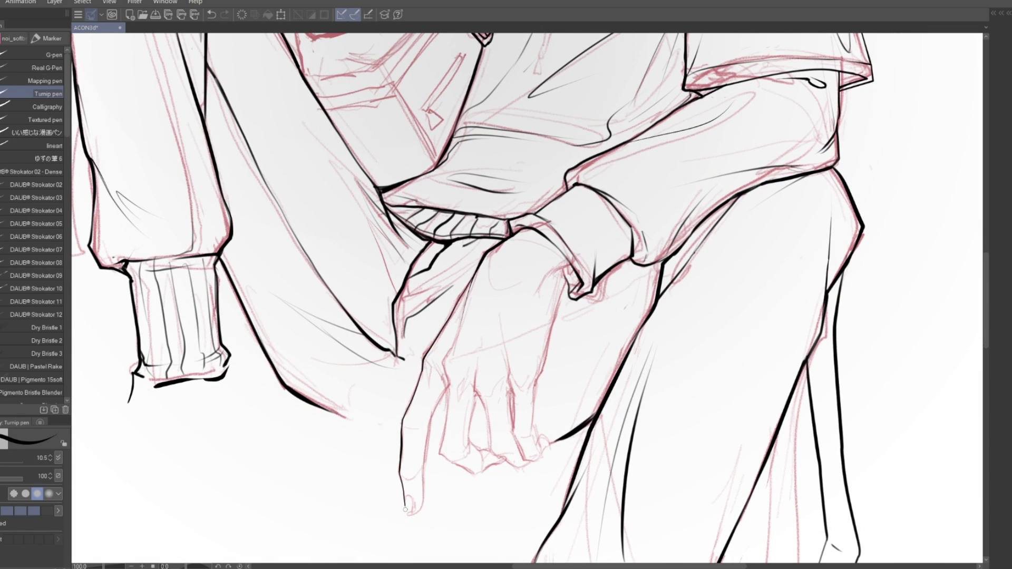
key("ctrl+z")
left_click_drag(448, 388, 449, 460)
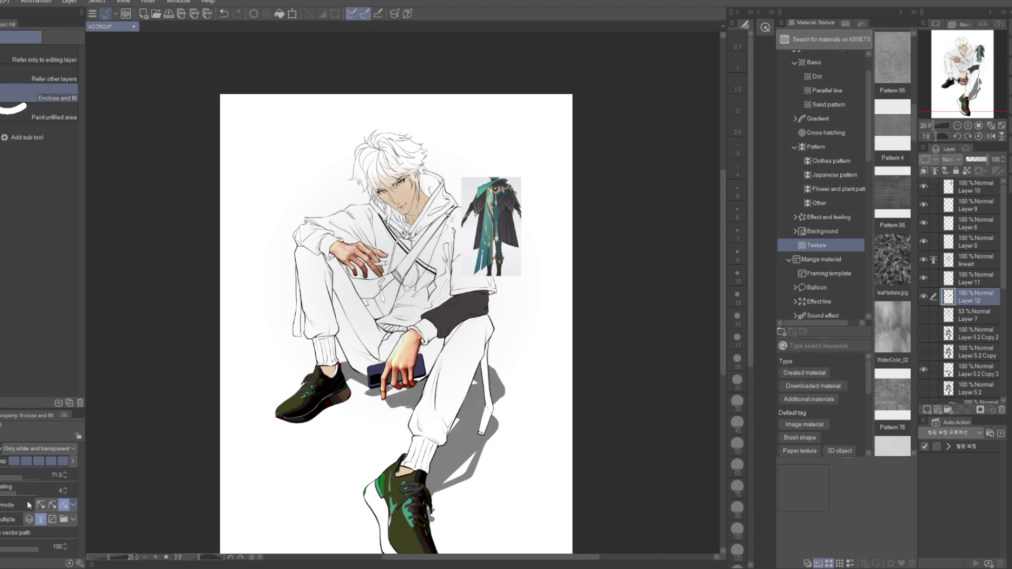
Adjust the Enclose and fill setting and fill the sleeve cuff above the lowered hand with dark grey on Layer 12
left_click(8, 477)
left_click_drag(402, 323, 407, 352)
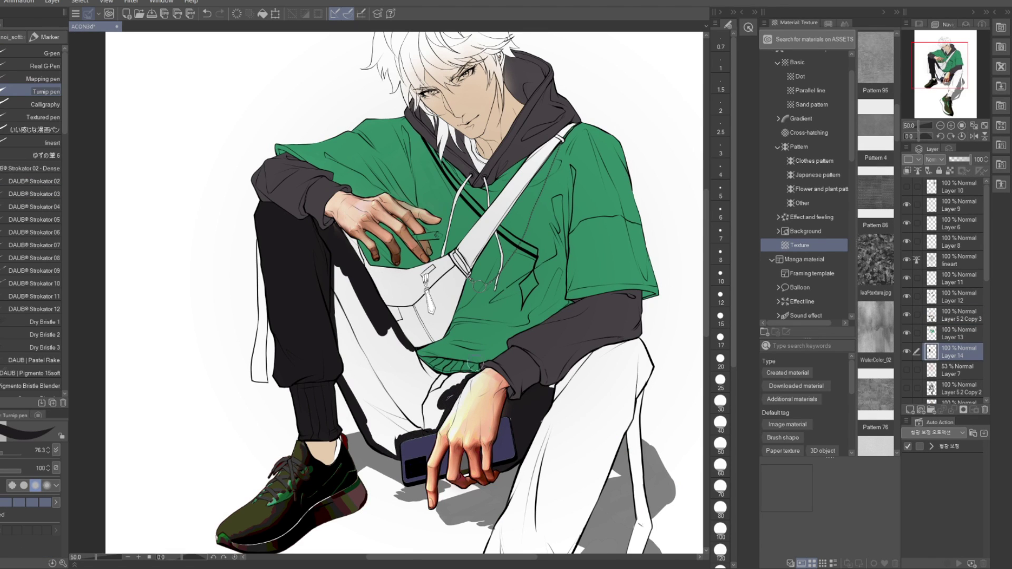
Fill the unpainted inner area of the bent leg's trousers with black on Layer 14 and switch to the eraser
key("g")
left_click(464, 376)
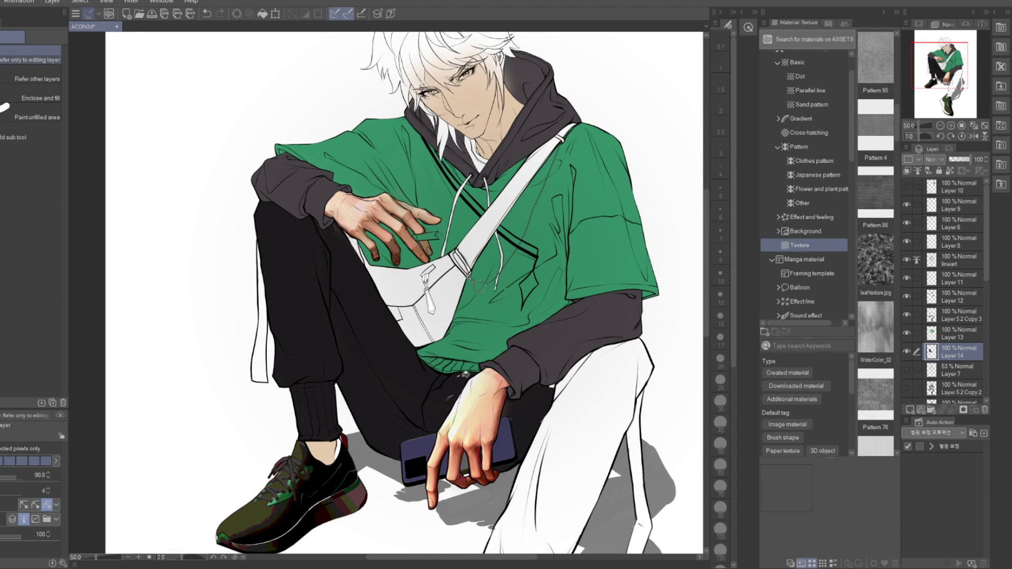
key("e")
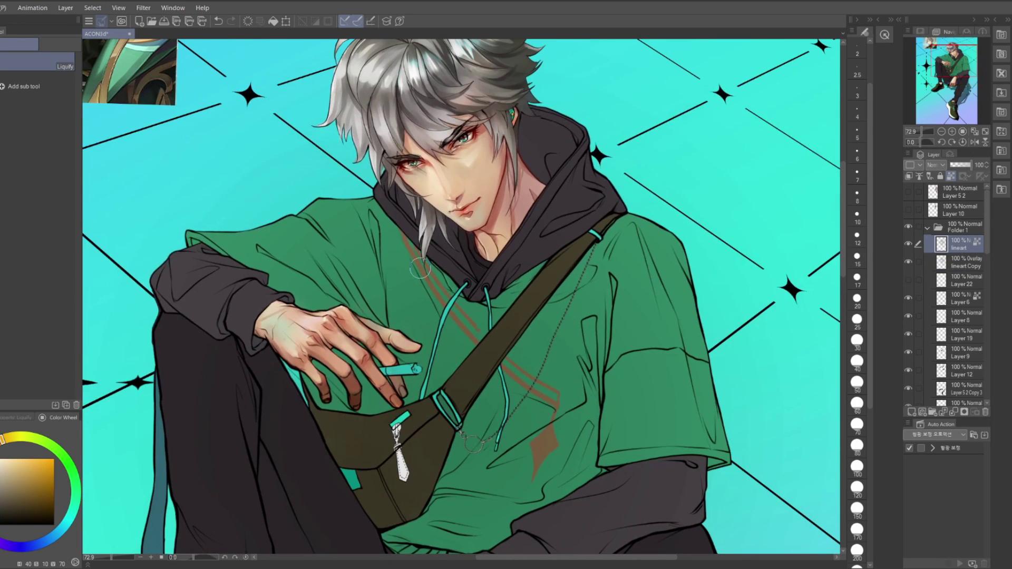
Reshape the line art of the raised hand with Liquify on the lineart layer
mouse_move(363, 342)
left_mouse_down()
mouse_move(316, 369)
mouse_move(342, 316)
mouse_move(295, 306)
left_mouse_up()
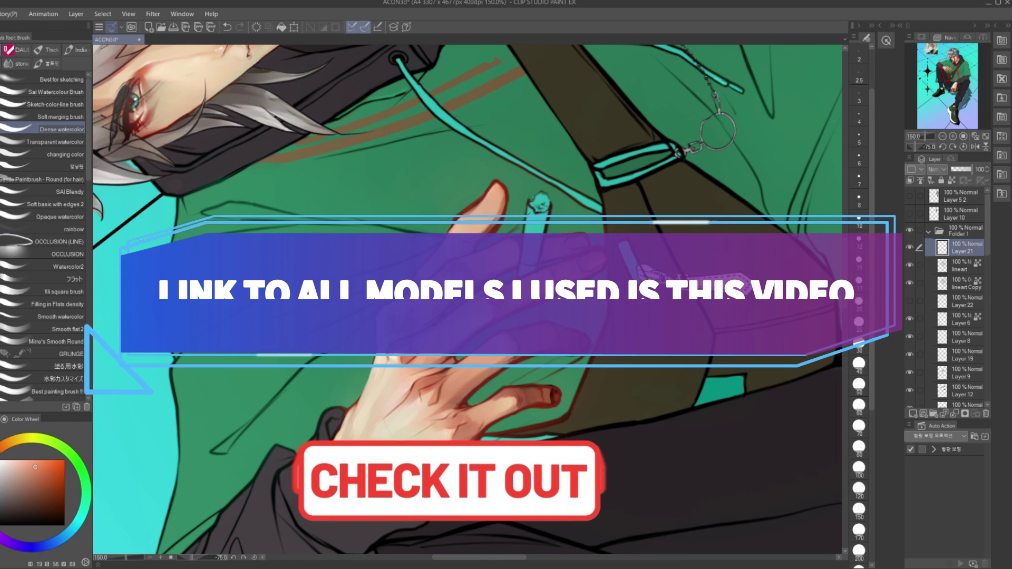
Sample skin tones from the raised hand and paint over it with the Dense watercolor brush on Layer 21, undoing one stroke
left_click(406, 297, "alt")
left_click(406, 296, "alt")
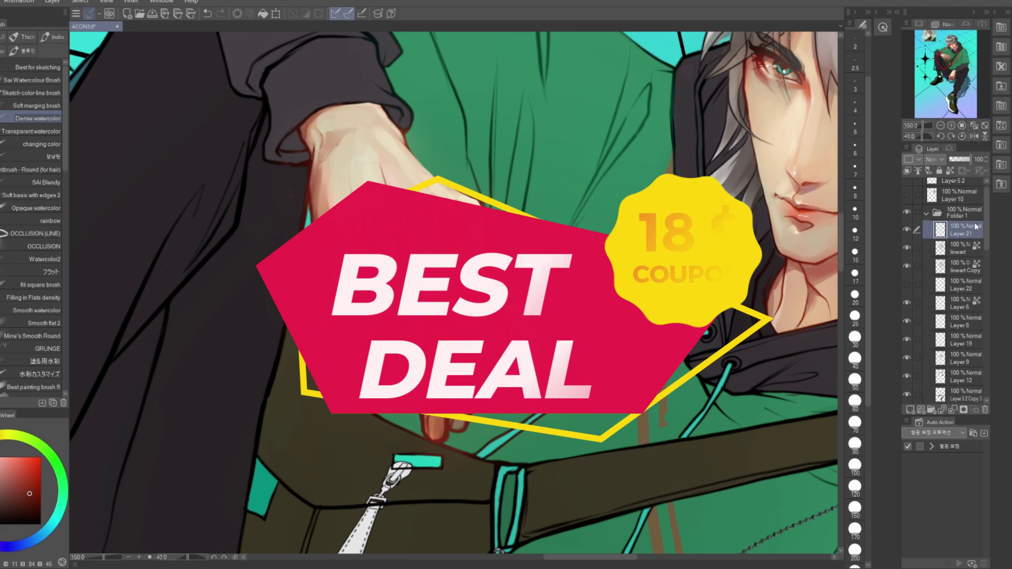
left_click(436, 363, "alt")
left_click(436, 364, "alt")
left_click(391, 182, "alt")
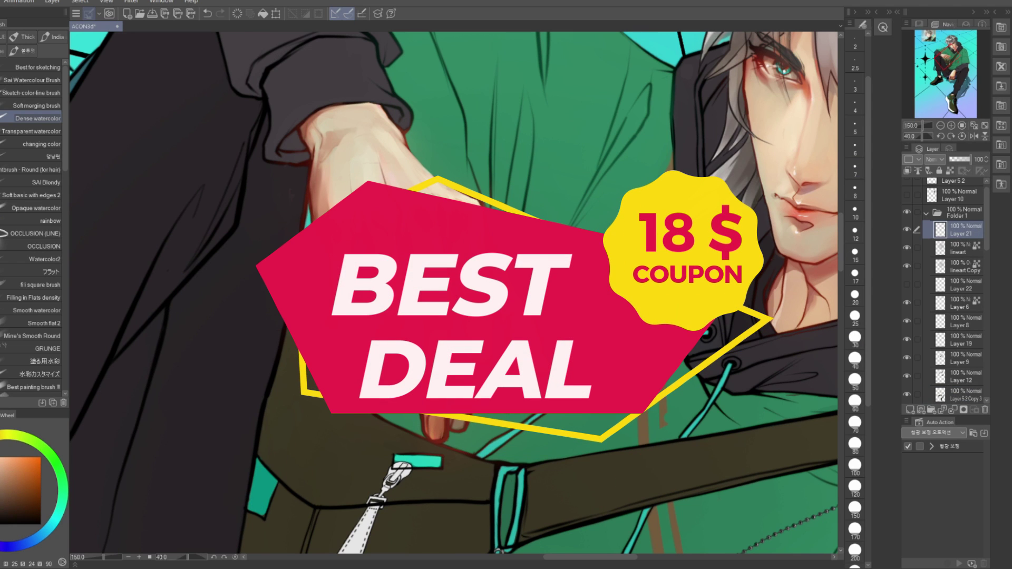
left_click(417, 197, "alt")
key("ctrl+z")
left_click_drag(397, 150, 438, 189)
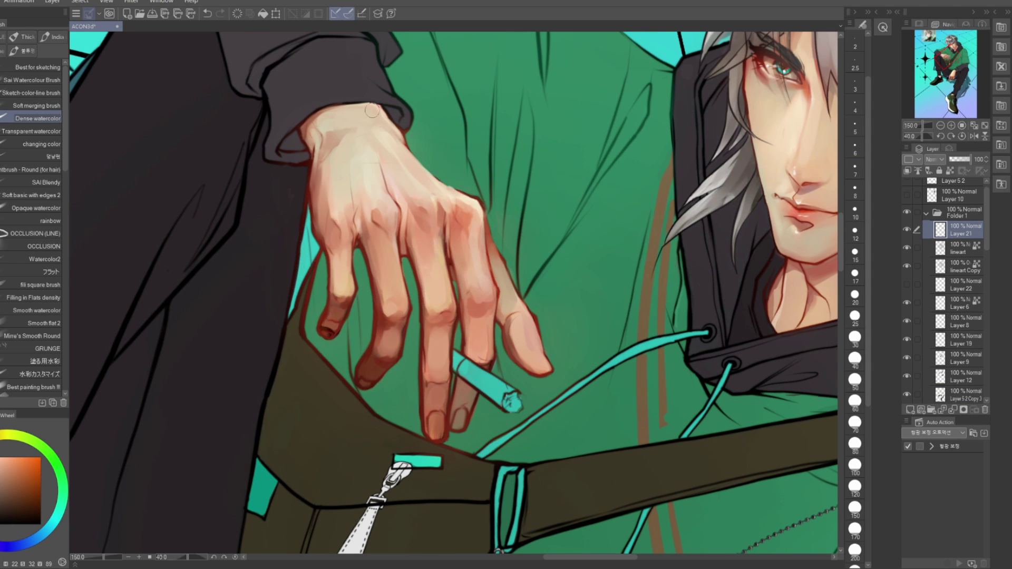